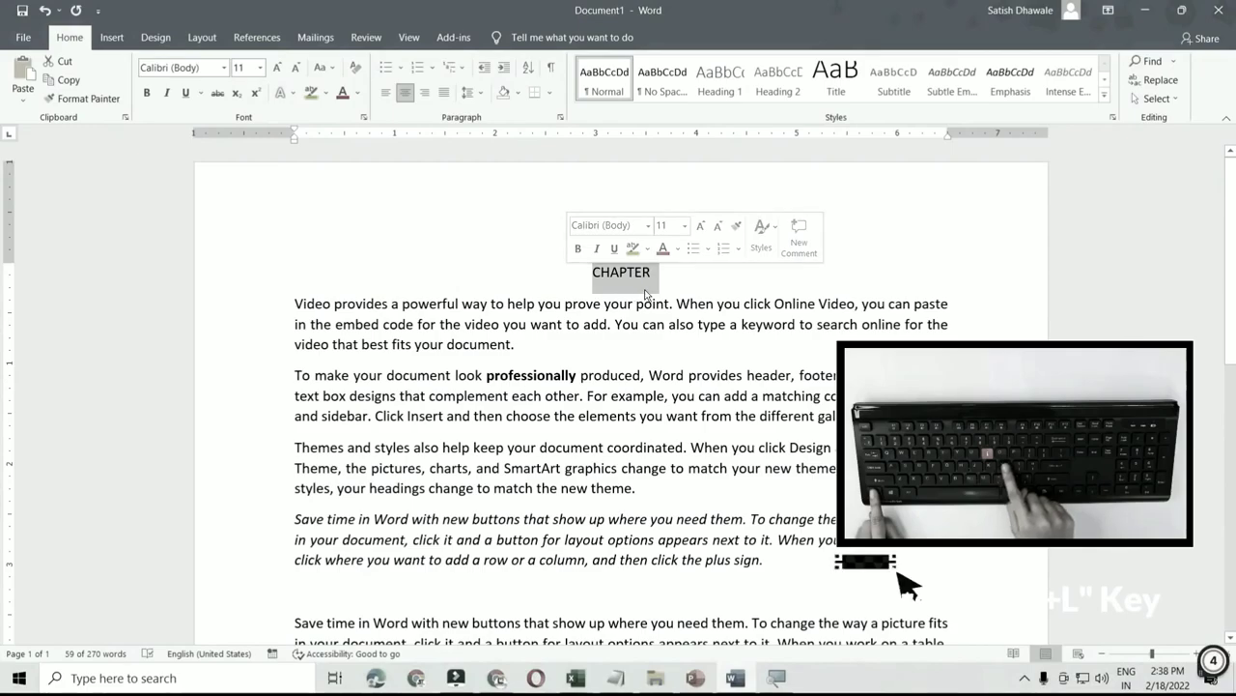
Left-align the CHAPTER heading after briefly trying centered alignment
key("ctrl+l")
key("ctrl+e")
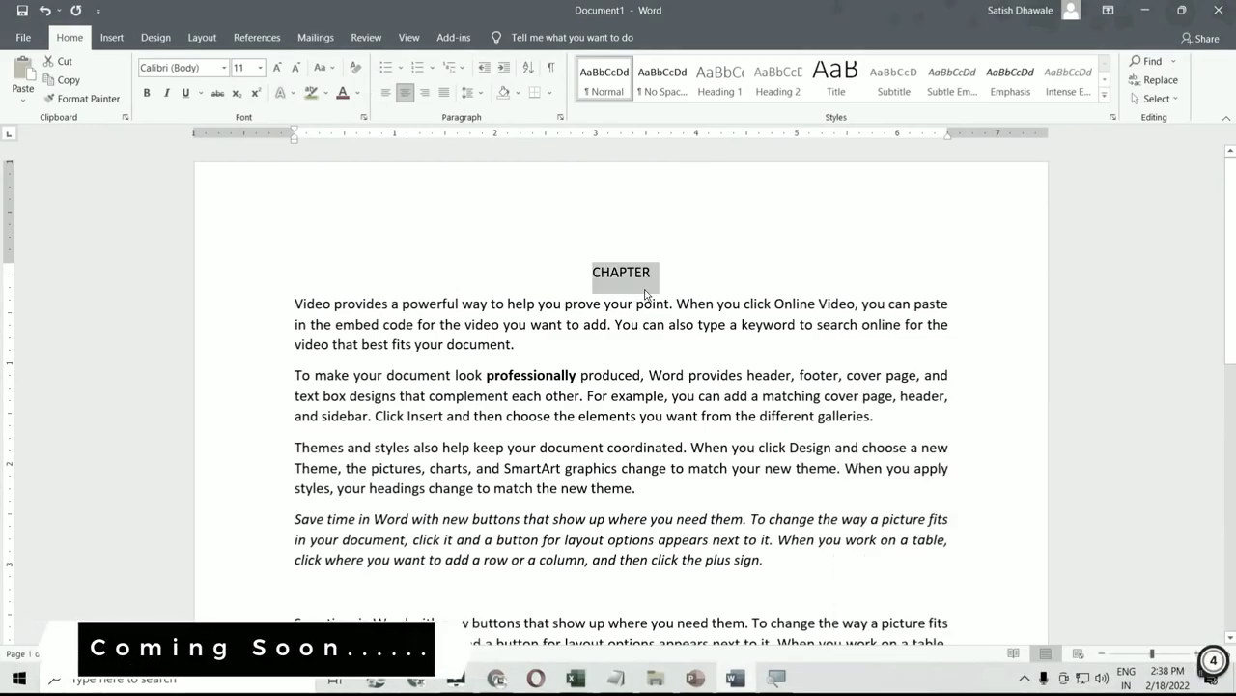
key("ctrl+l")
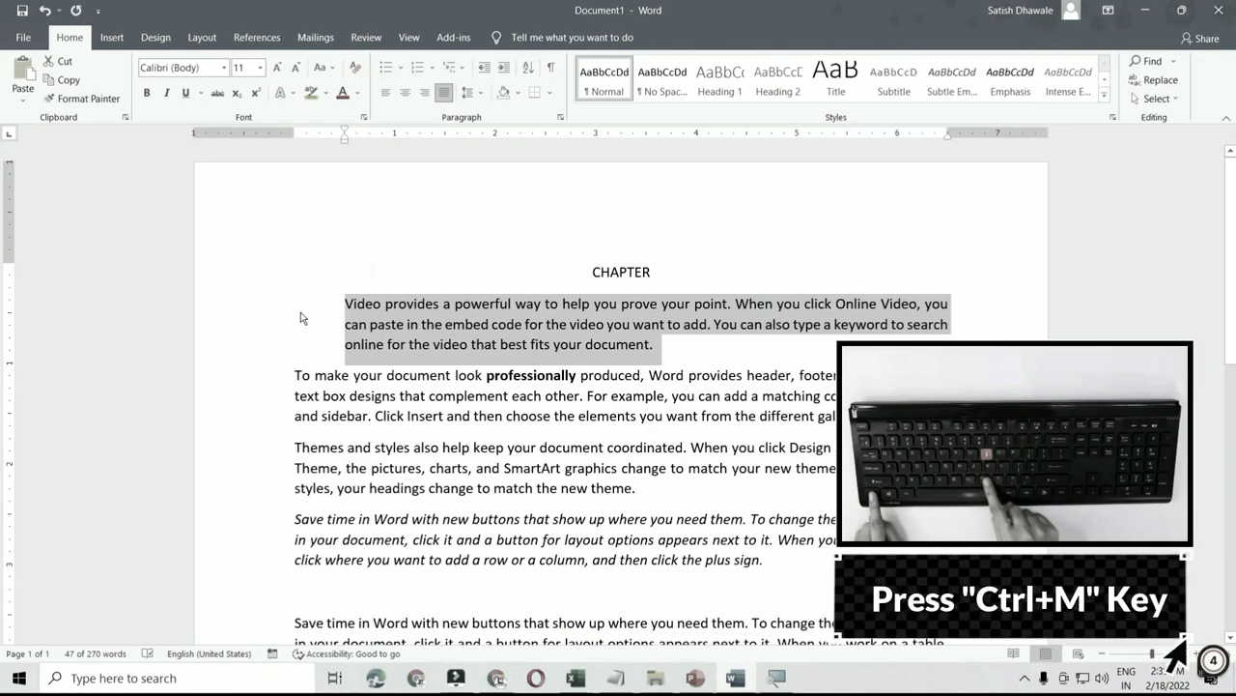
Indent the first paragraph two levels from the left and show the print preview
key("ctrl+m")
key("ctrl+m")
key("ctrl+m")
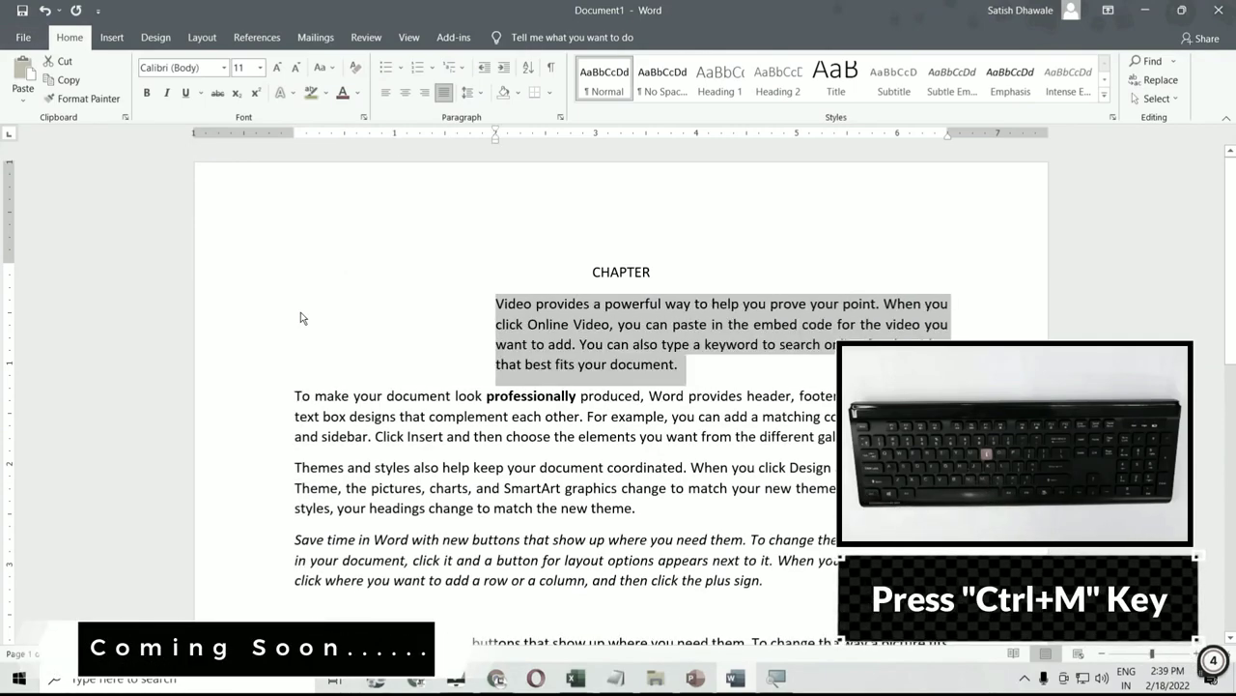
key("ctrl+m")
key("ctrl+m")
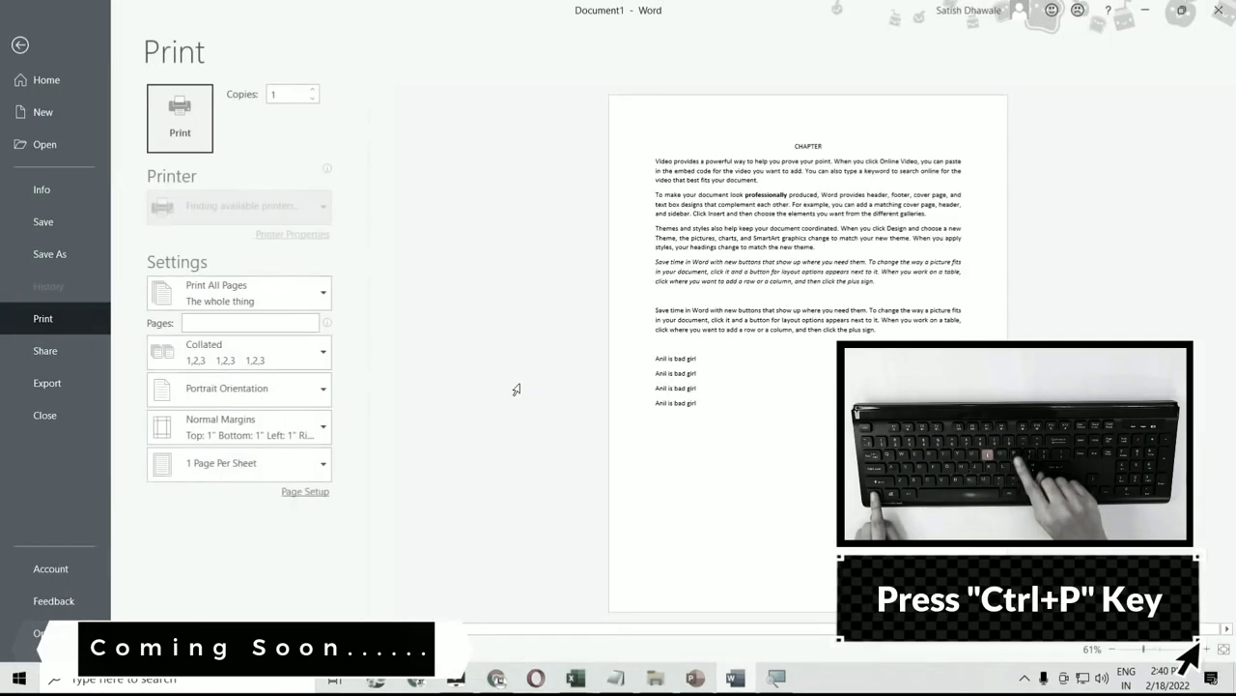
key("ctrl+p")
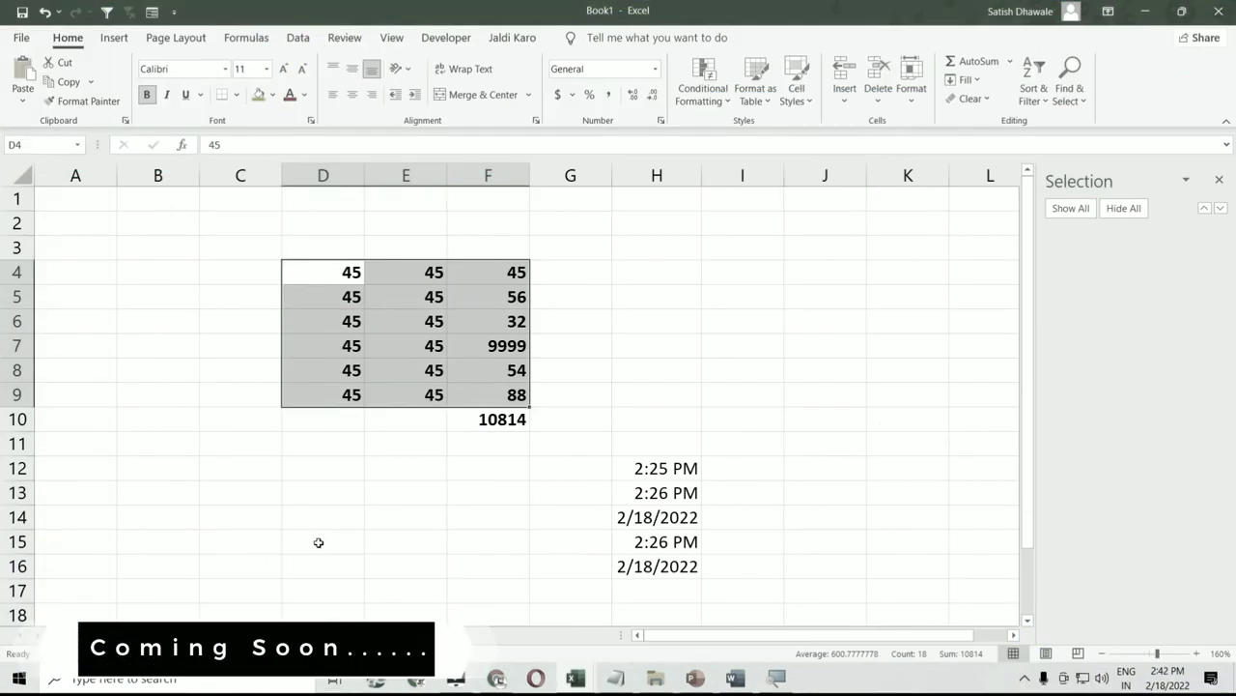
key("ctrl+t")
Fill the new document with four sample paragraphs, 194 words on a single page
left_click(657, 404)
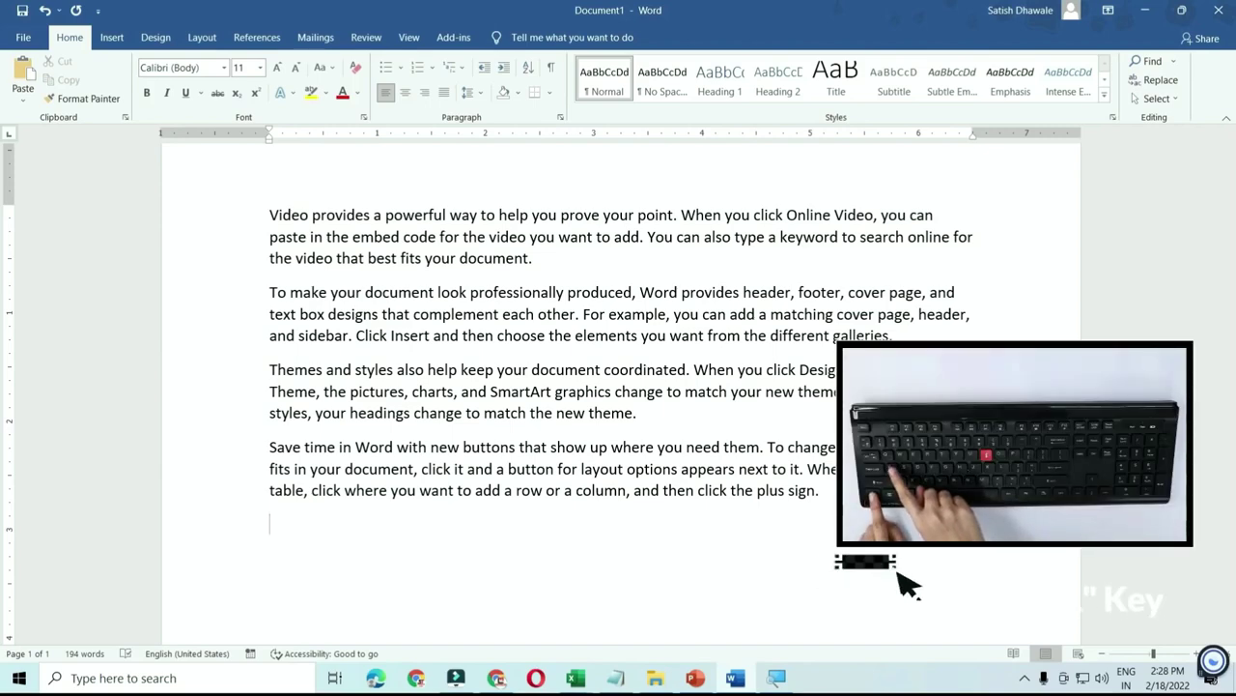
Select all the text, deselect it, and minimize Word to show the desktop
key("ctrl+a")
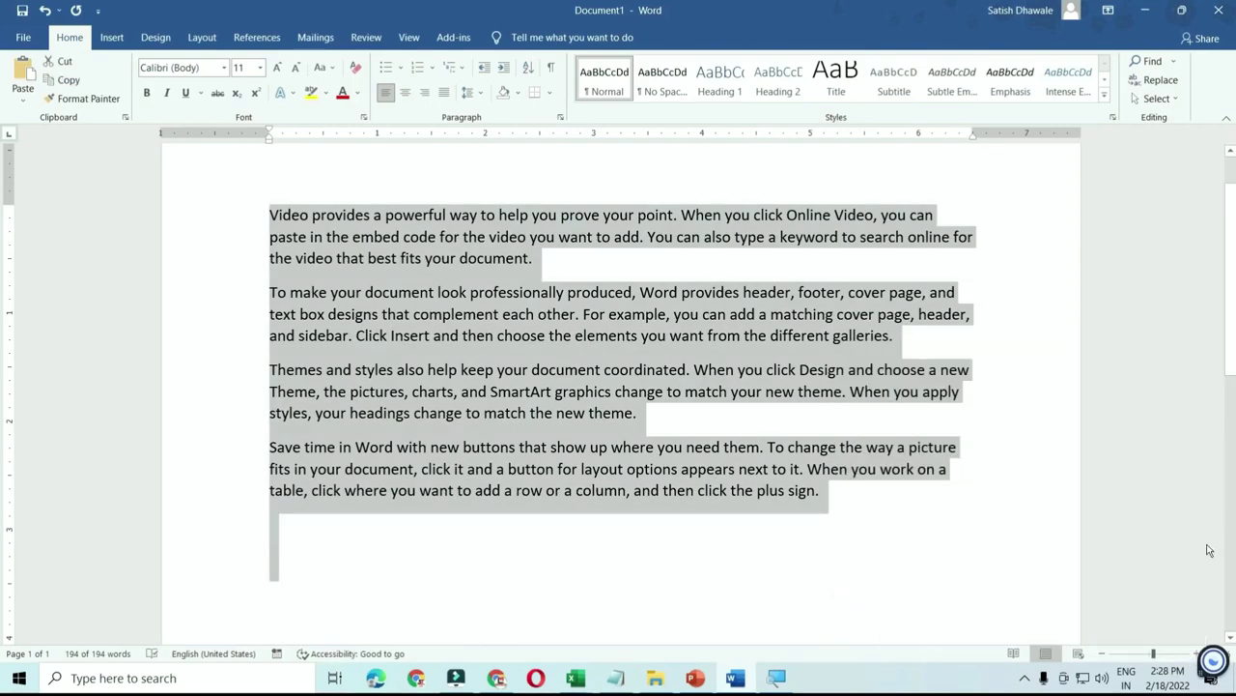
left_click(719, 541)
key("super+d")
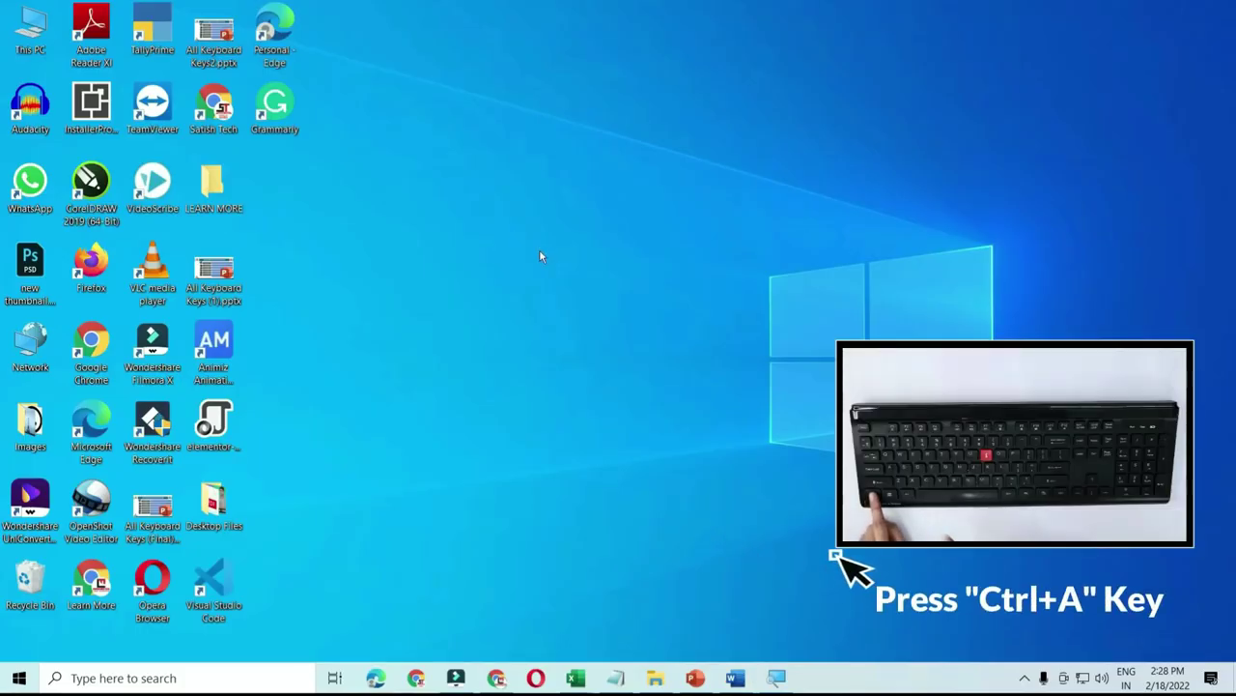
Select and clear all desktop icons, then switch to the Book1 workbook
key("ctrl+a")
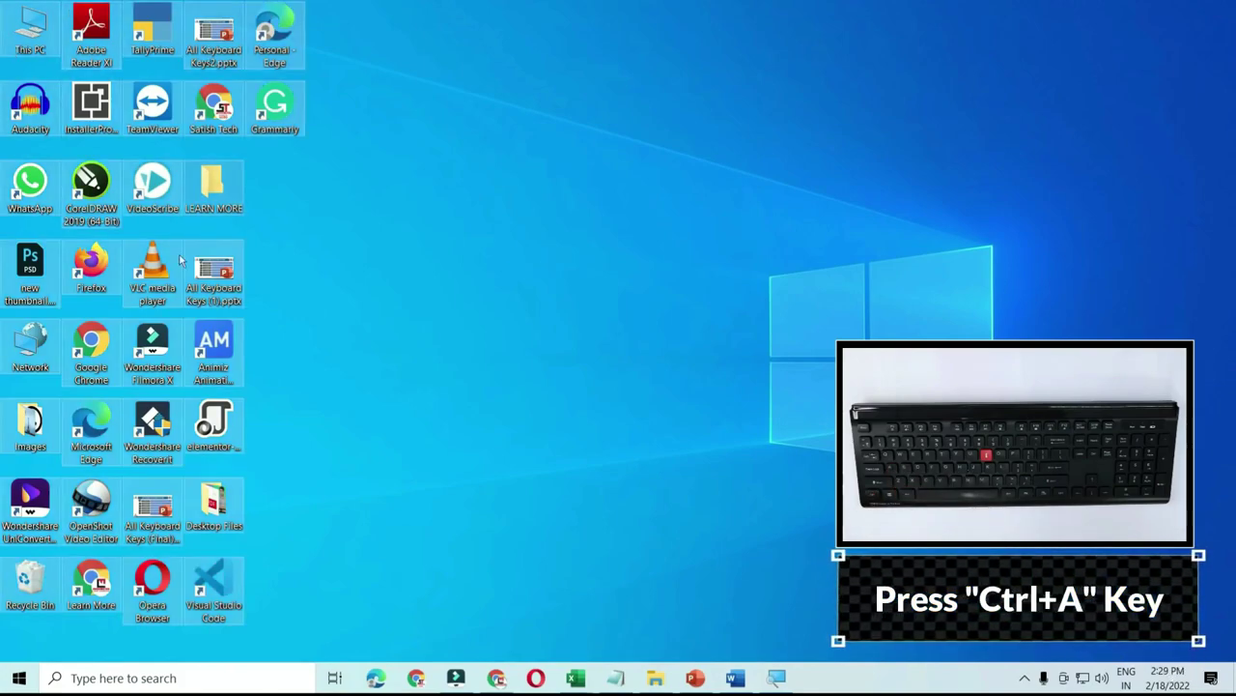
left_click(367, 319)
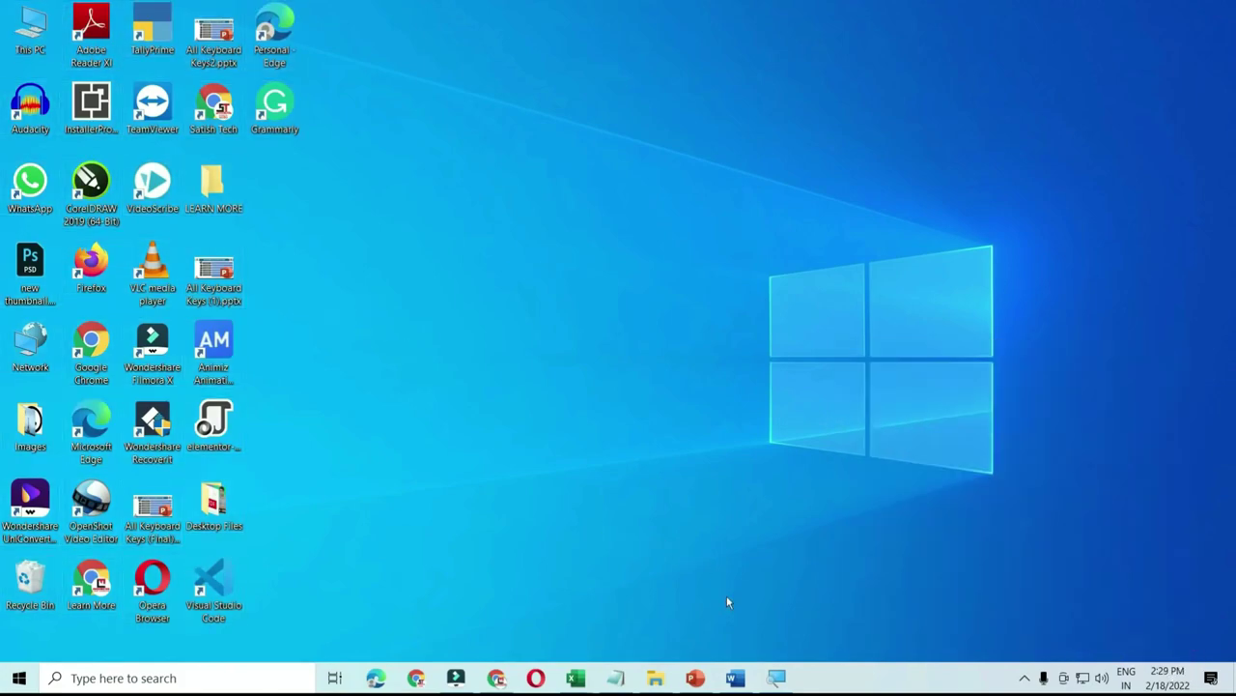
mouse_move(575, 677)
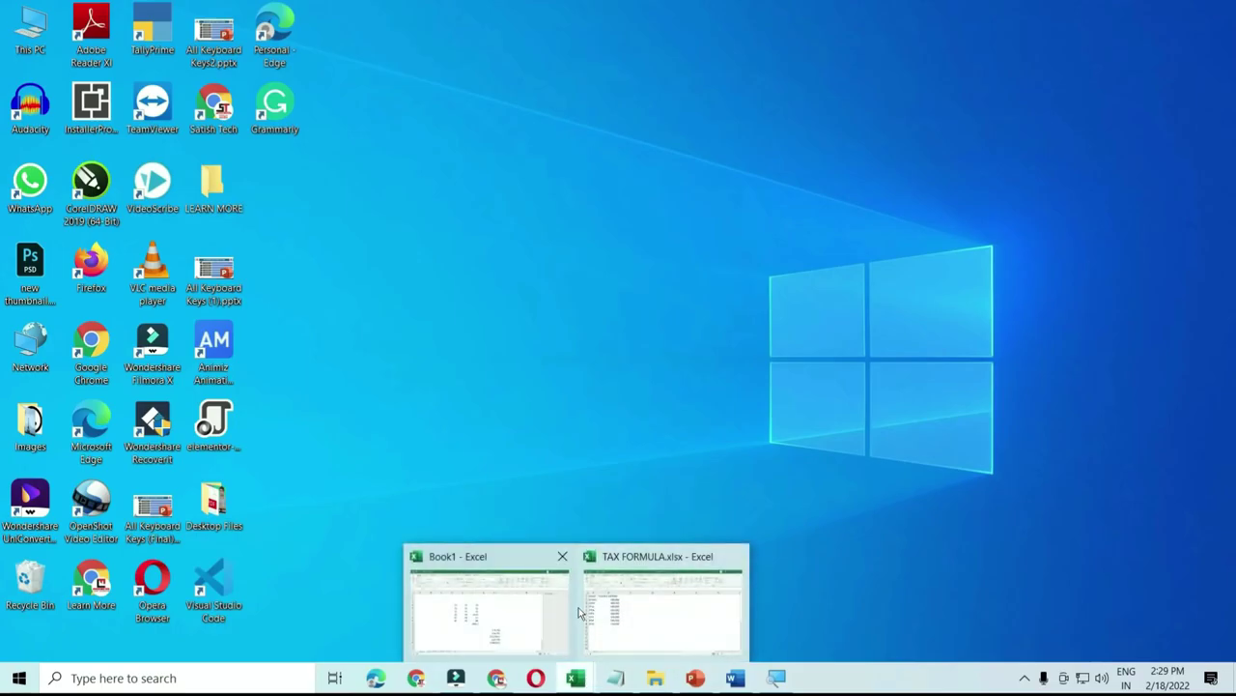
left_click(560, 608)
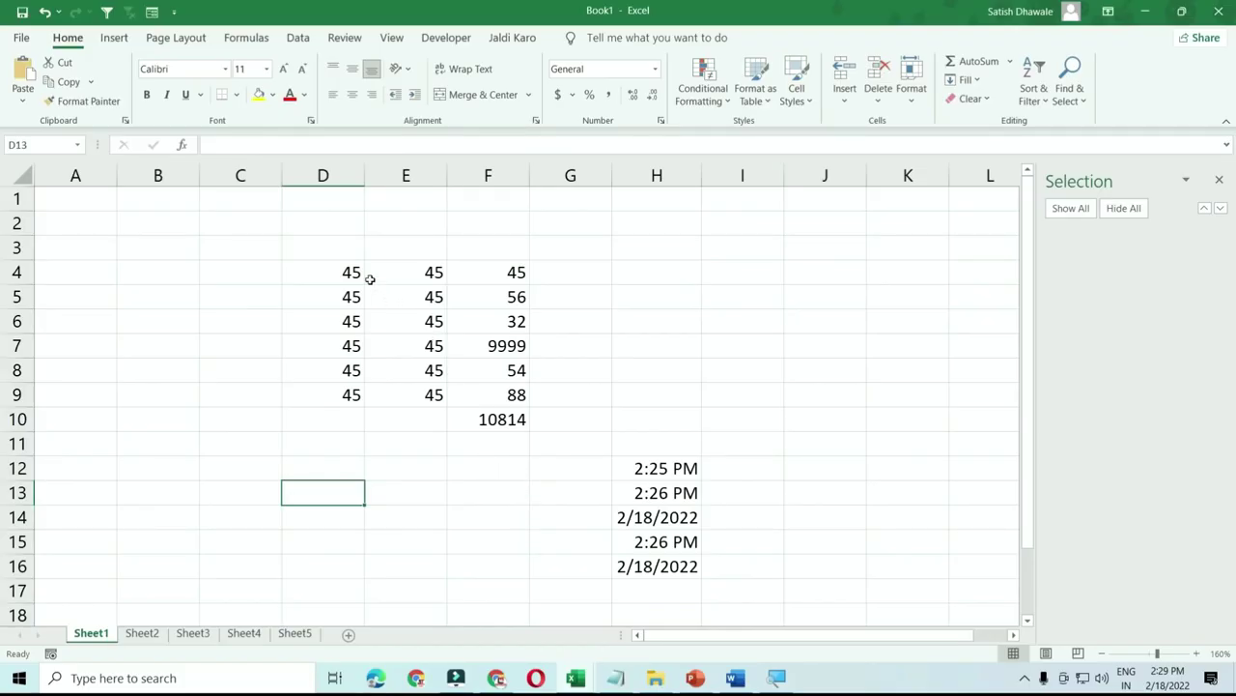
Make the numbers in D4:F10 bold and return to the Word document
left_click_drag(358, 275, 495, 422)
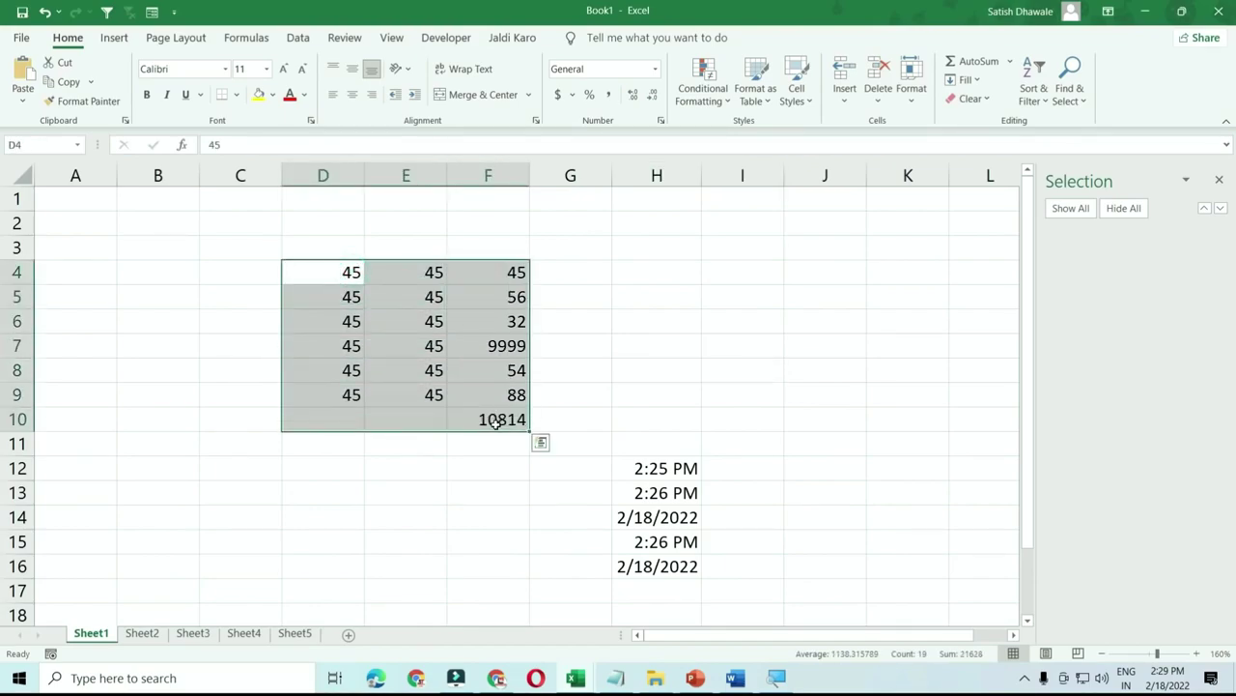
key("ctrl+b")
left_click(730, 481)
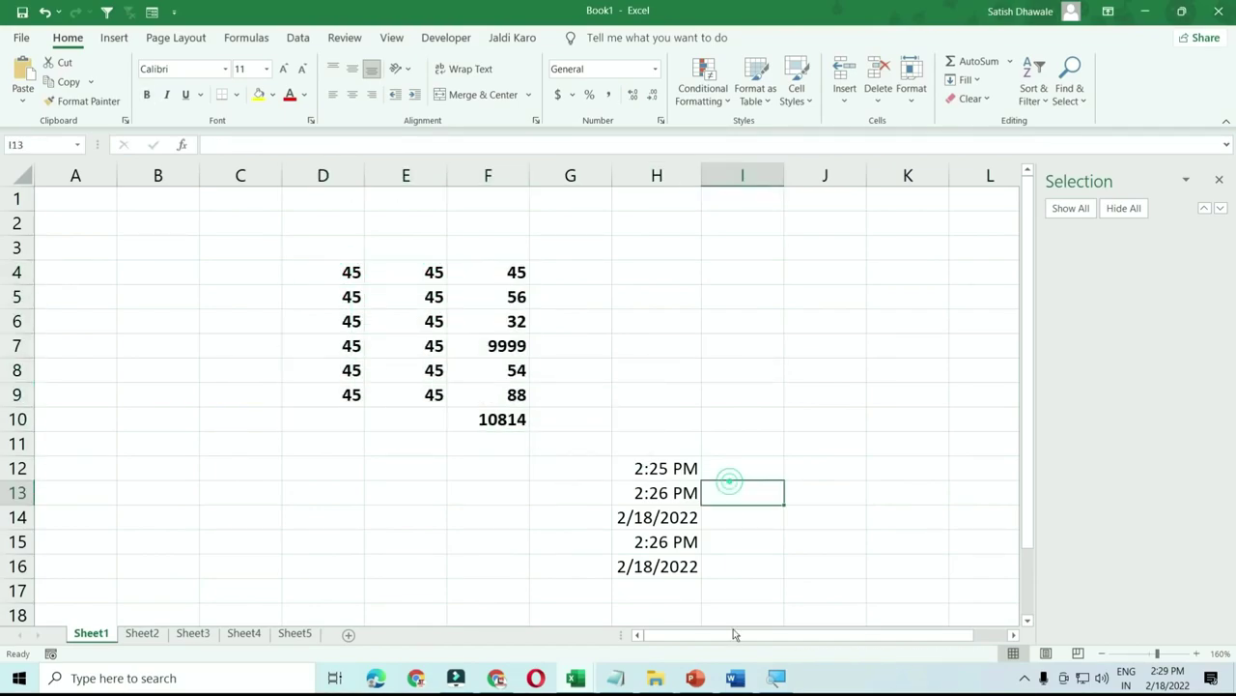
left_click(734, 680)
Bold all the paragraphs, then undo that bold formatting
left_click_drag(270, 214, 821, 569)
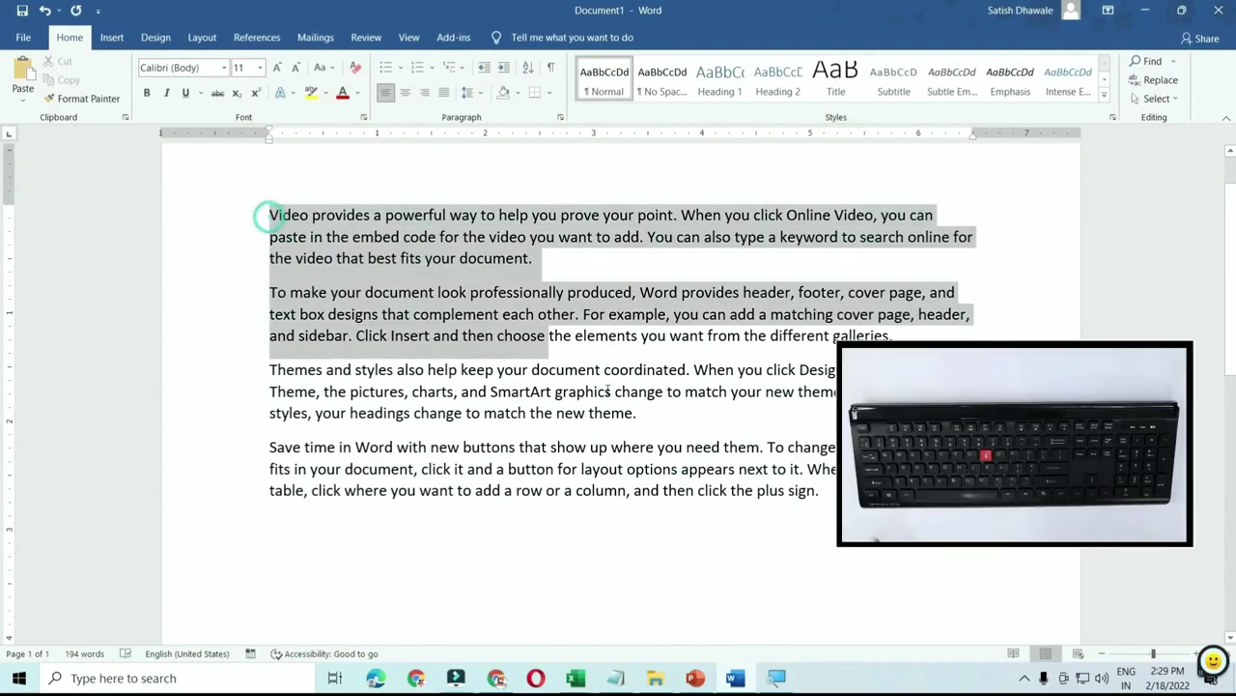
key("ctrl+b")
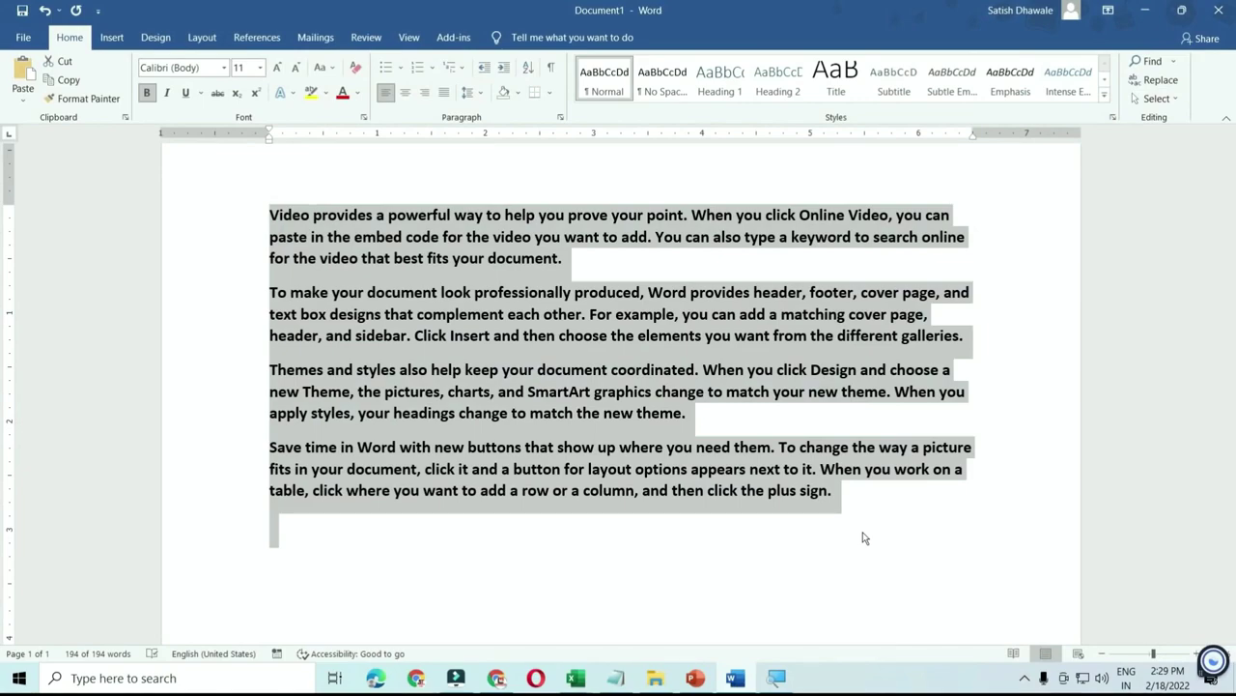
left_click(855, 523)
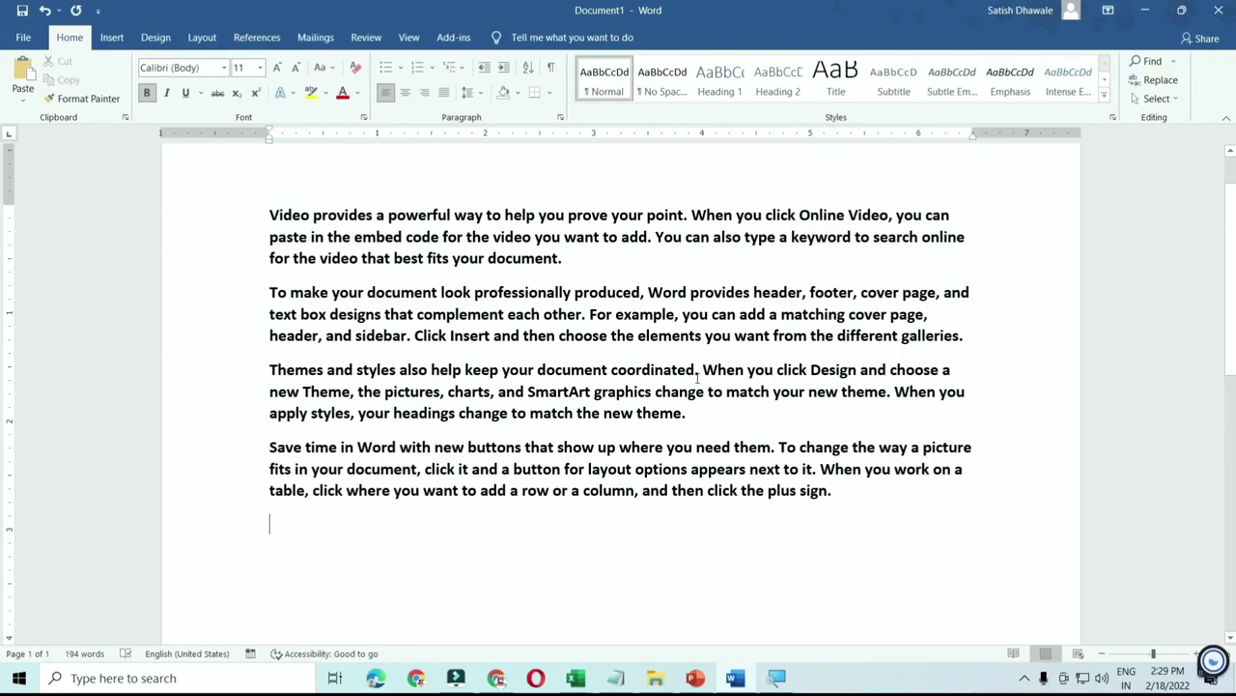
key("ctrl+z")
left_click(555, 302)
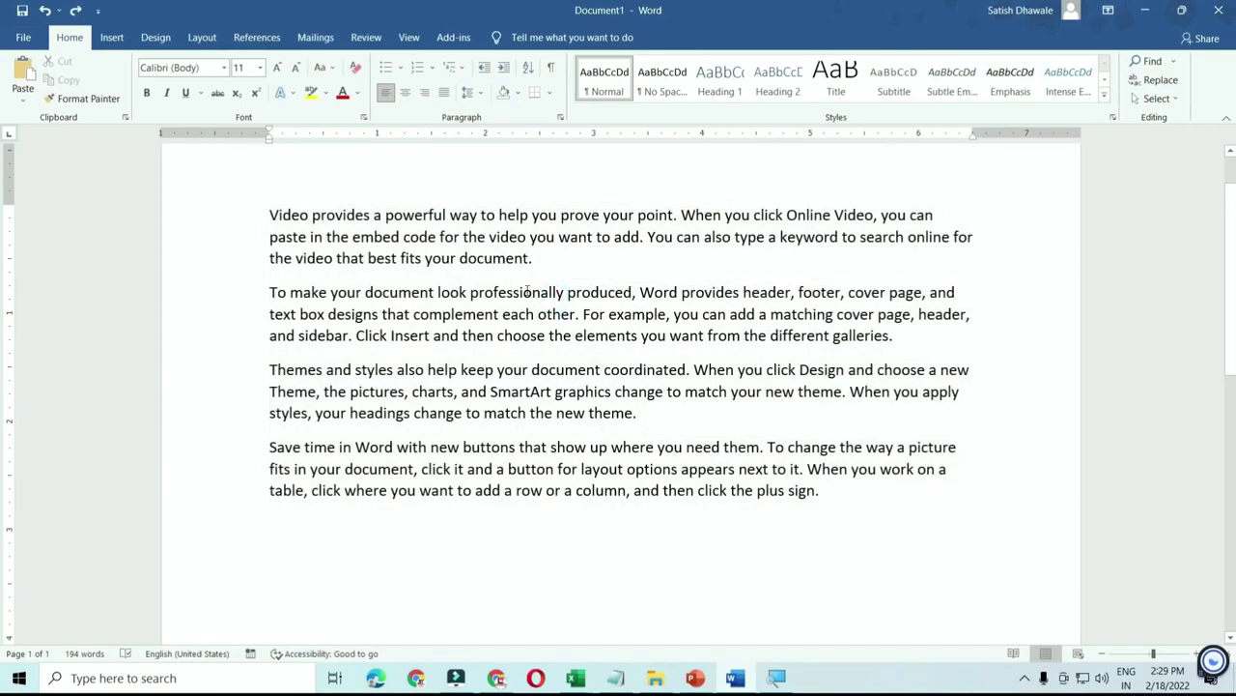
Bold only the word 'professionally' and select the Save time paragraph
double_click(526, 292)
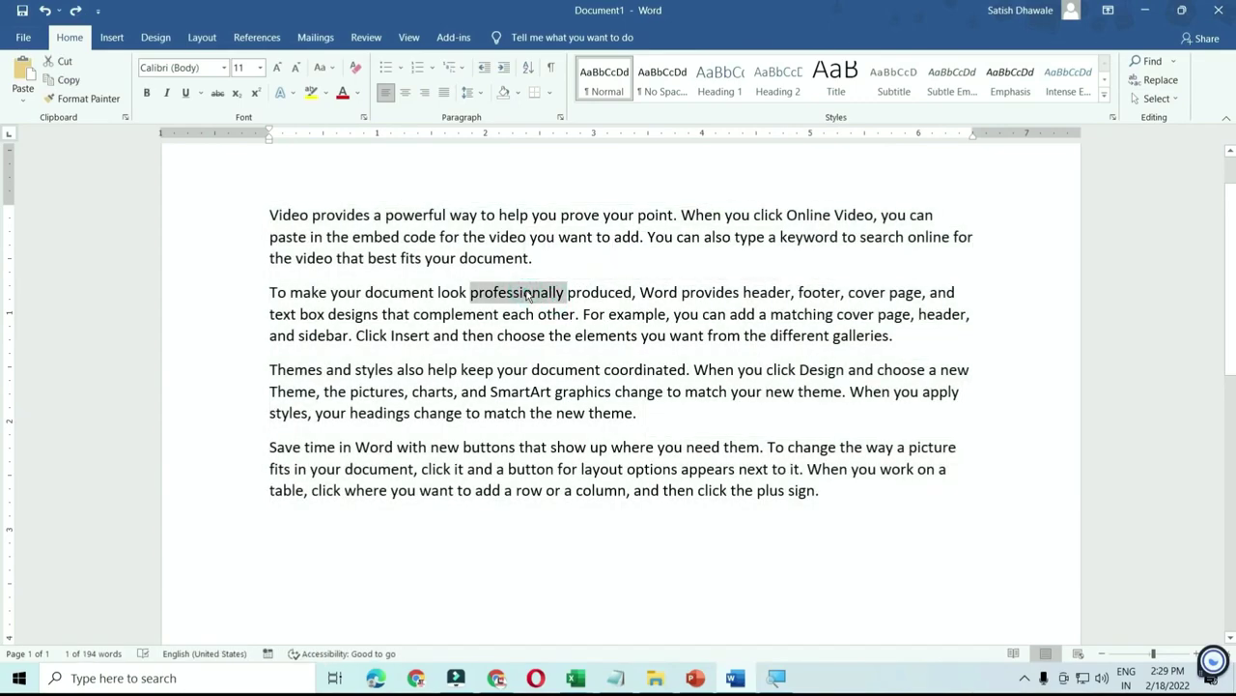
key("ctrl+b")
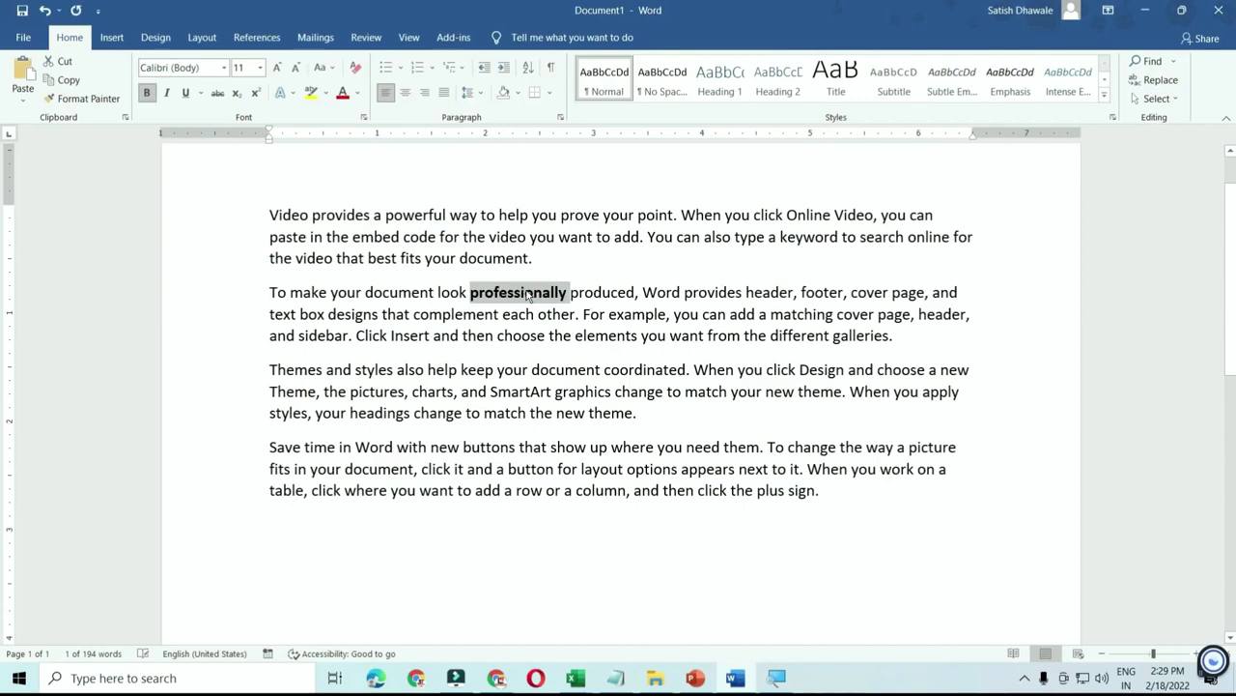
left_click(558, 372)
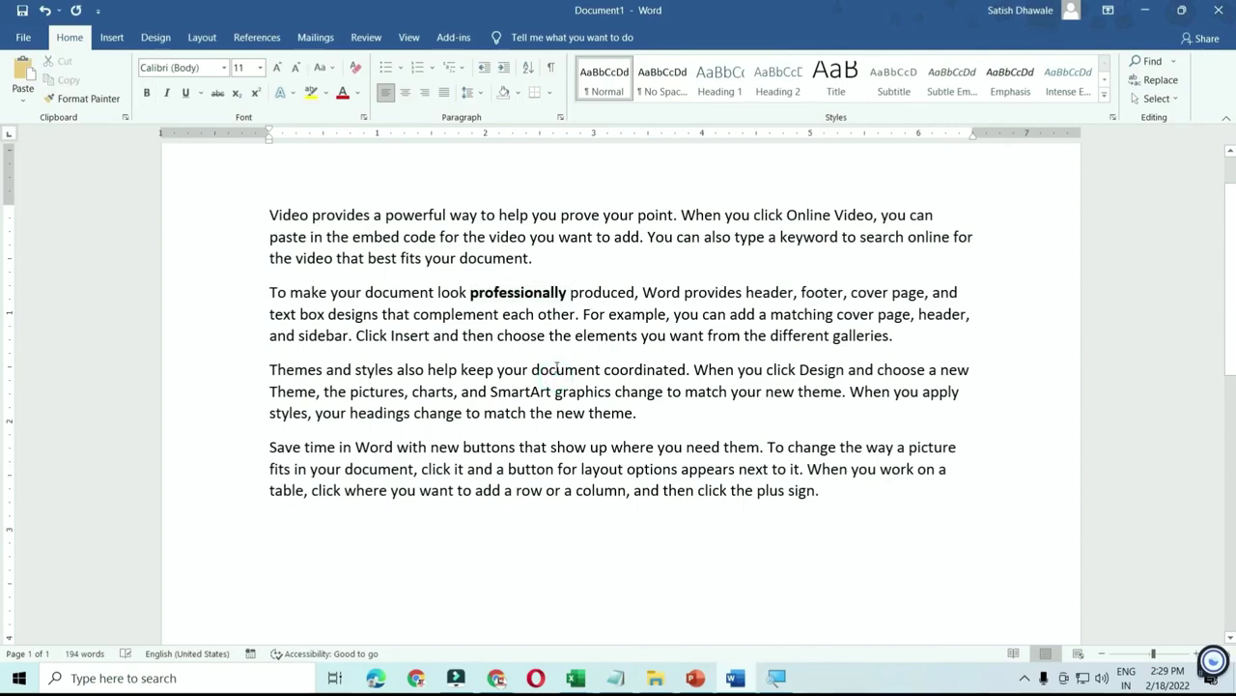
left_click(559, 418)
mouse_move(855, 511)
left_mouse_down()
mouse_move(273, 469)
mouse_move(270, 446)
left_mouse_up()
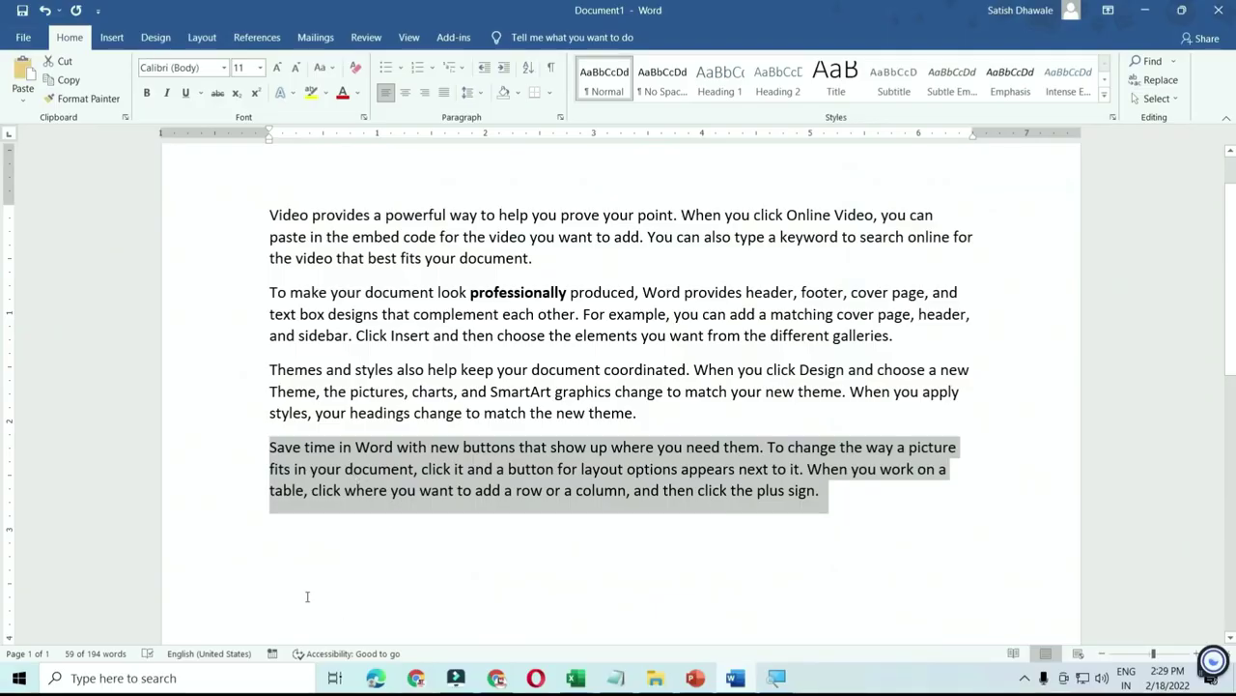
Paste the Save time paragraph on the empty last line, bringing the document to 253 words
left_click(311, 561)
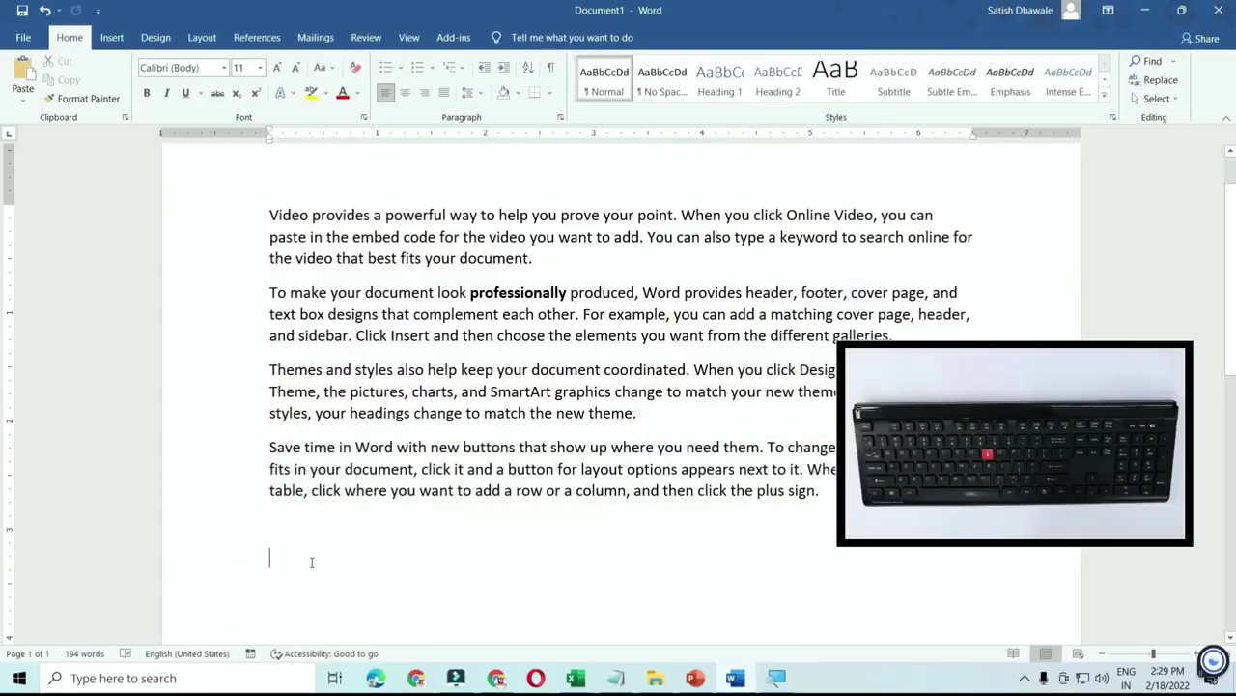
key("ctrl+v")
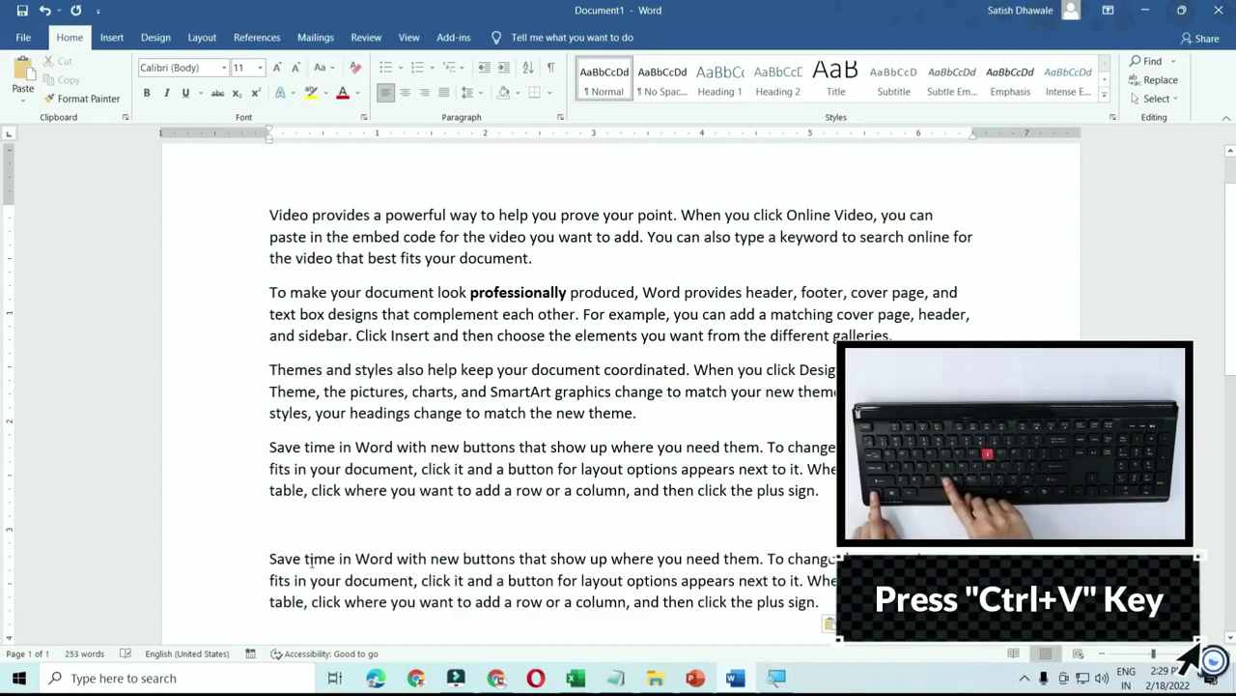
scroll(309, 560, "down", 2)
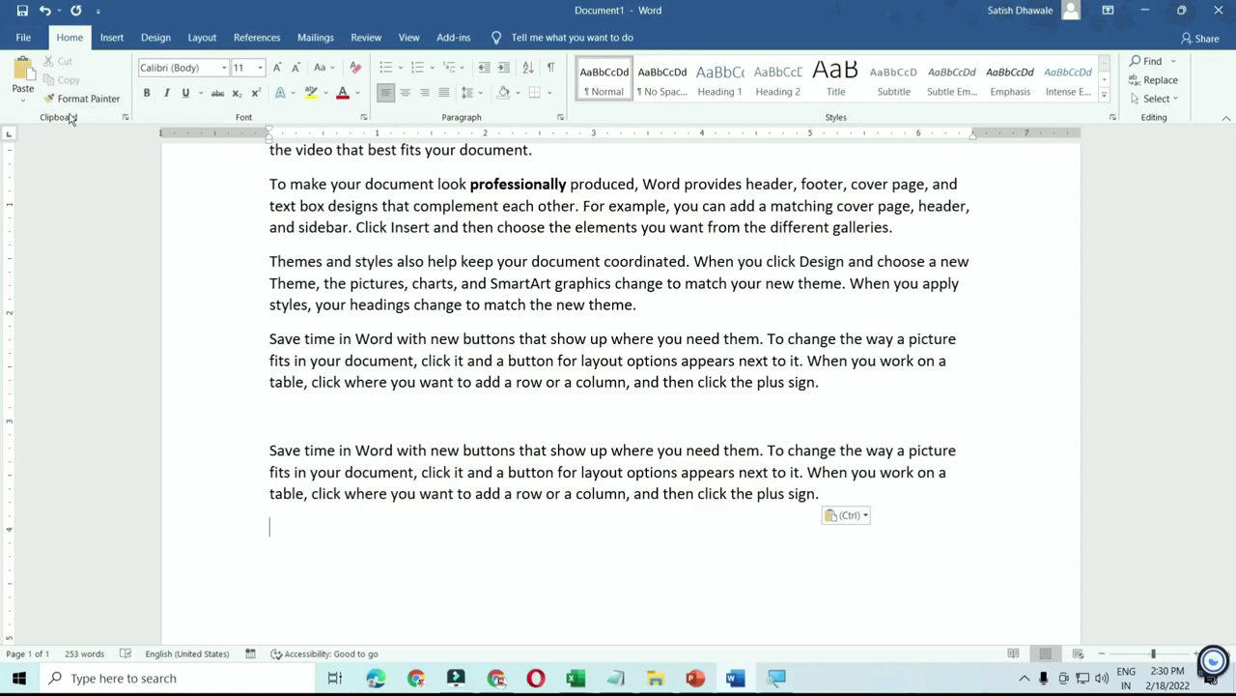
Copy 'want to add a row or a column' and 'your headings change to match' into Clipboard history
left_click(124, 118)
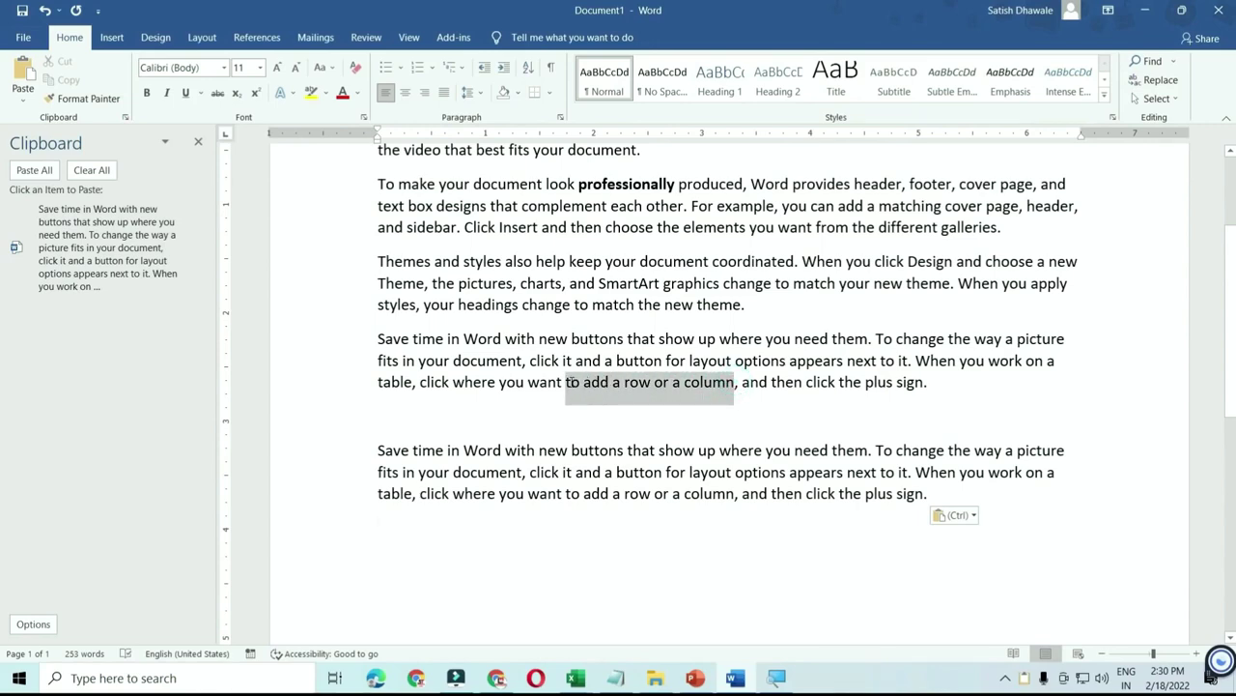
left_click_drag(529, 382, 529, 382)
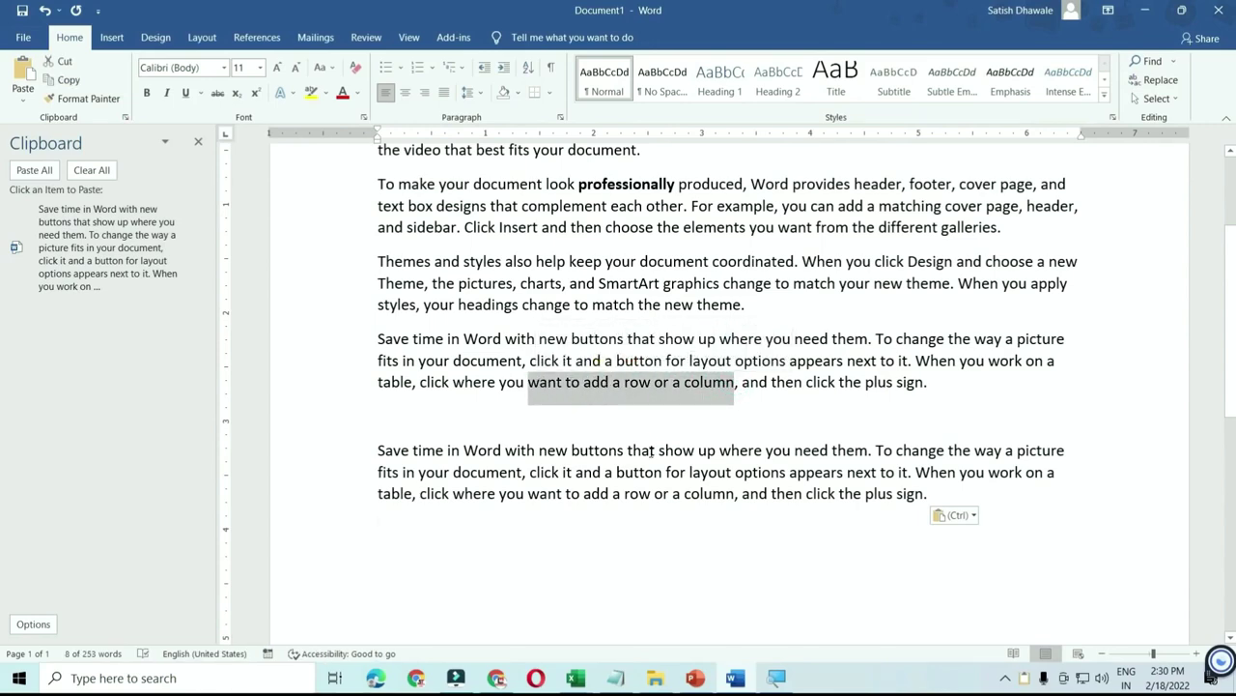
key("ctrl+c")
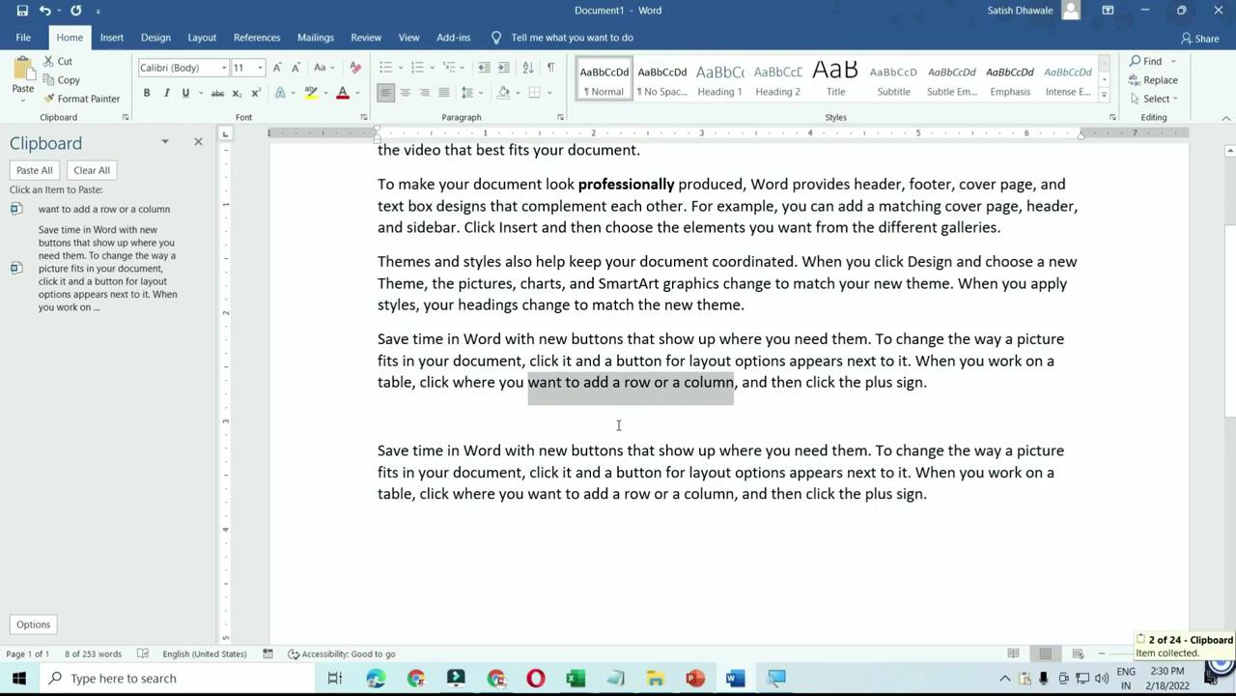
mouse_move(104, 209)
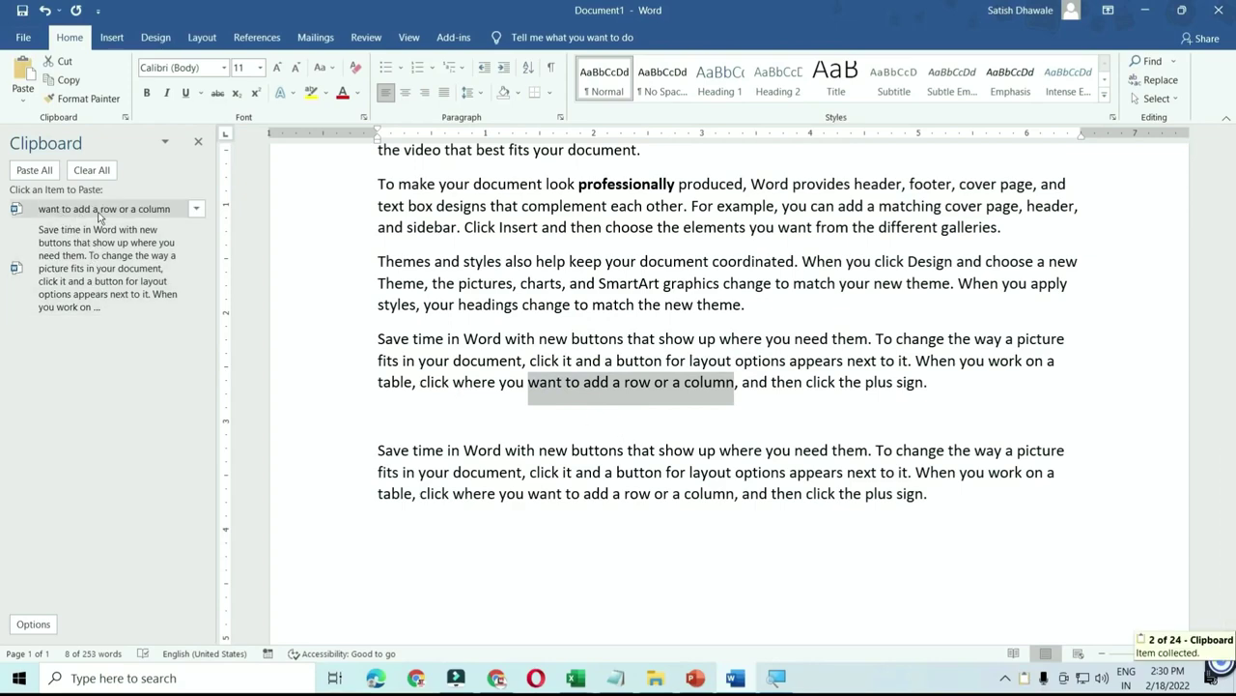
left_click_drag(635, 304, 423, 306)
key("ctrl+c")
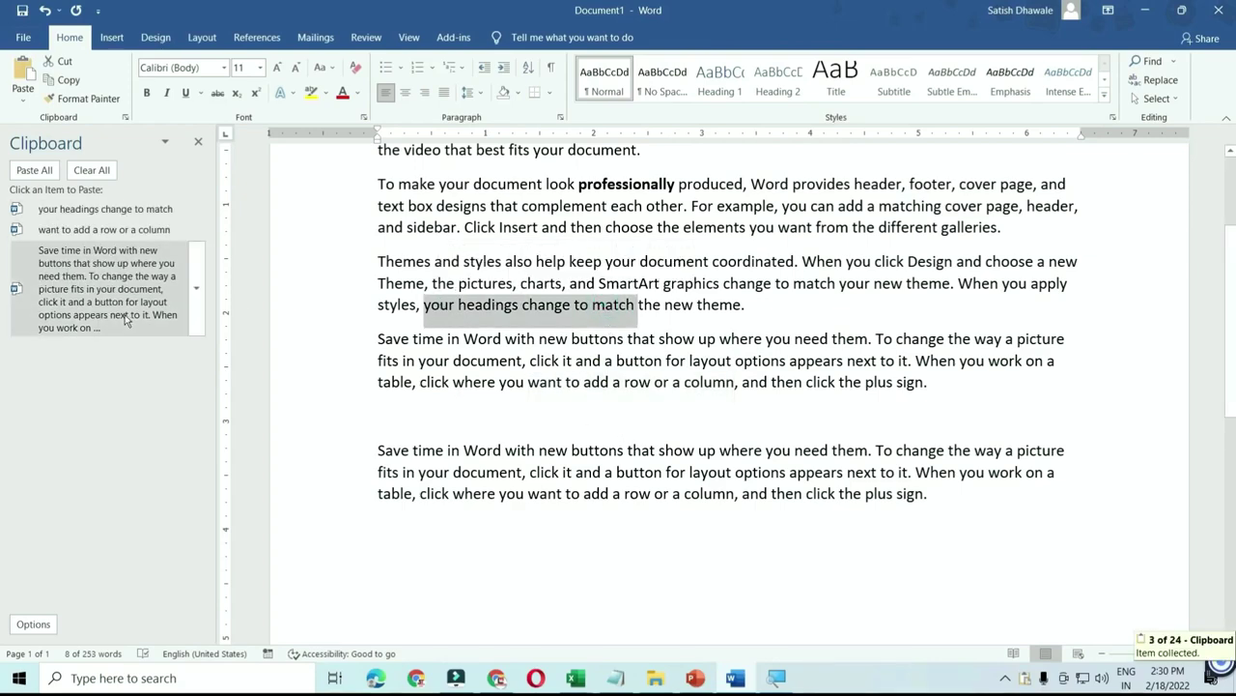
left_click(200, 143)
Place the insertion point on the empty line below the last paragraph
left_click(440, 282)
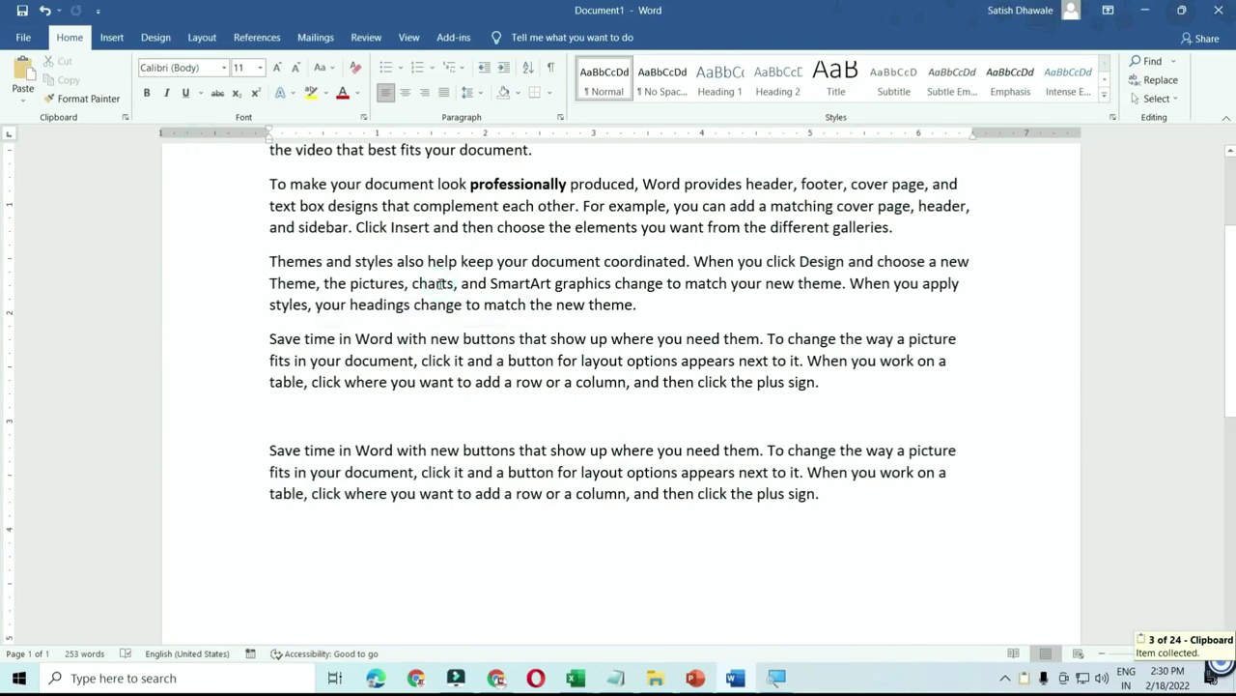
scroll(442, 283, "down", 1)
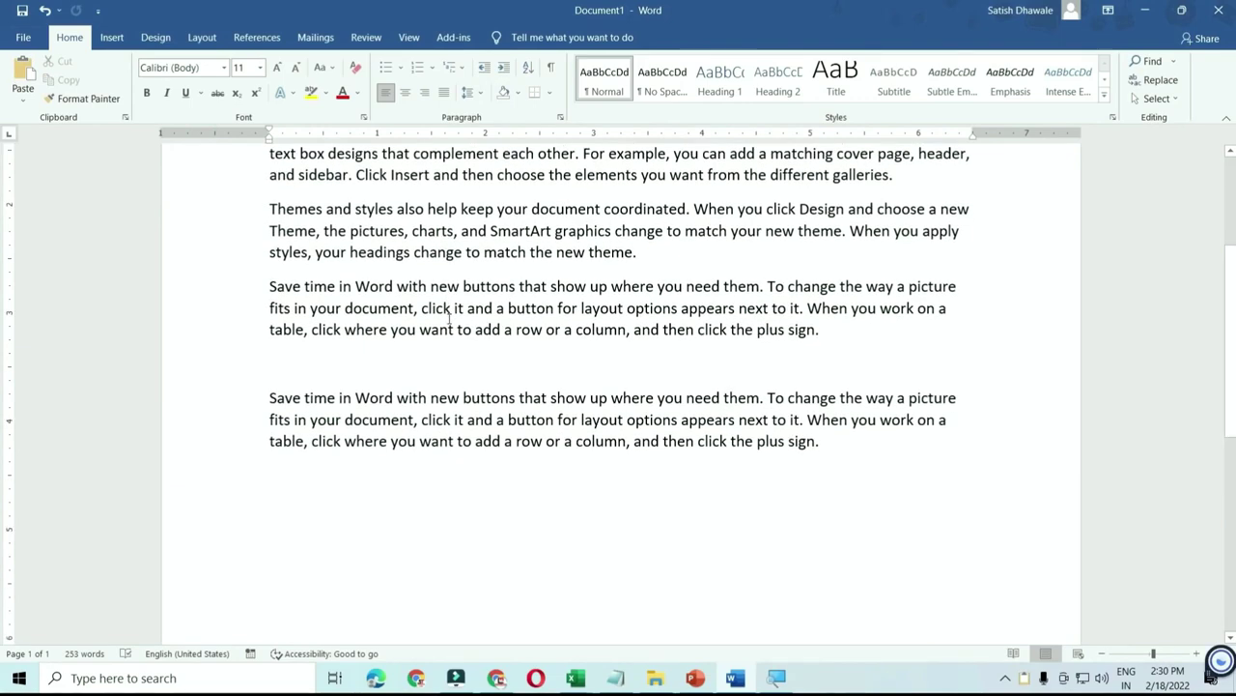
scroll(502, 348, "down", 3)
left_click(563, 404)
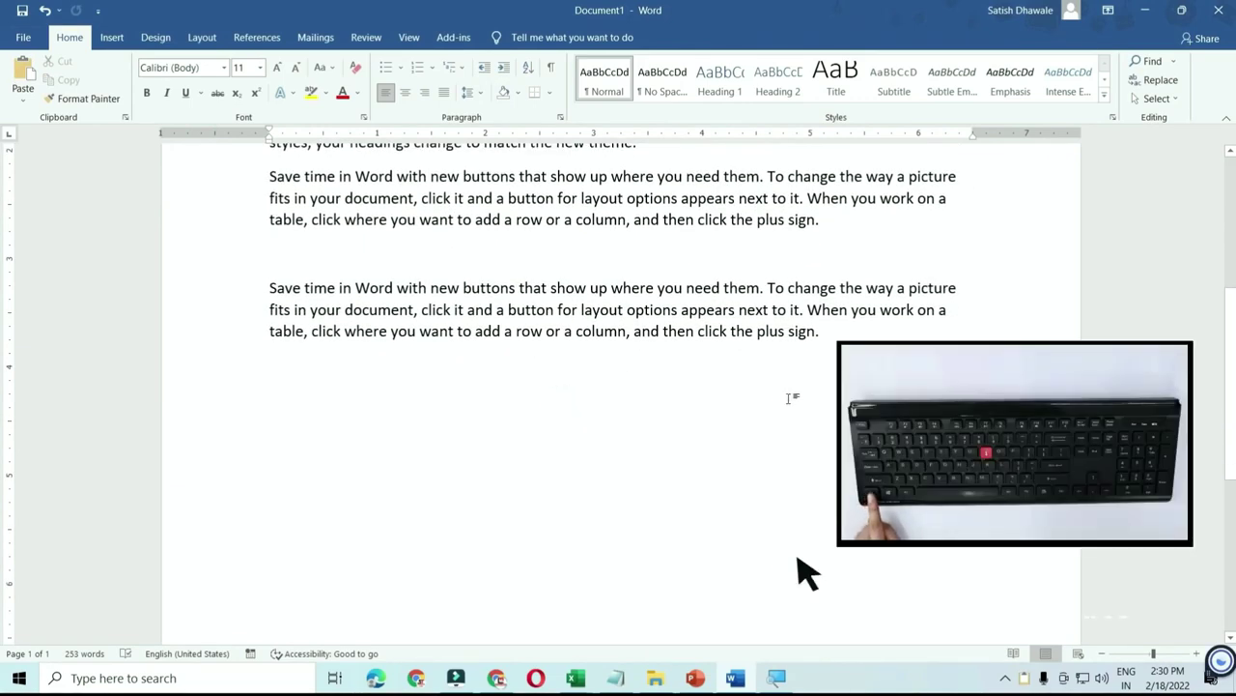
Open and close the Font dialog, then draw a blue rectangle below the paragraphs
key("ctrl+d")
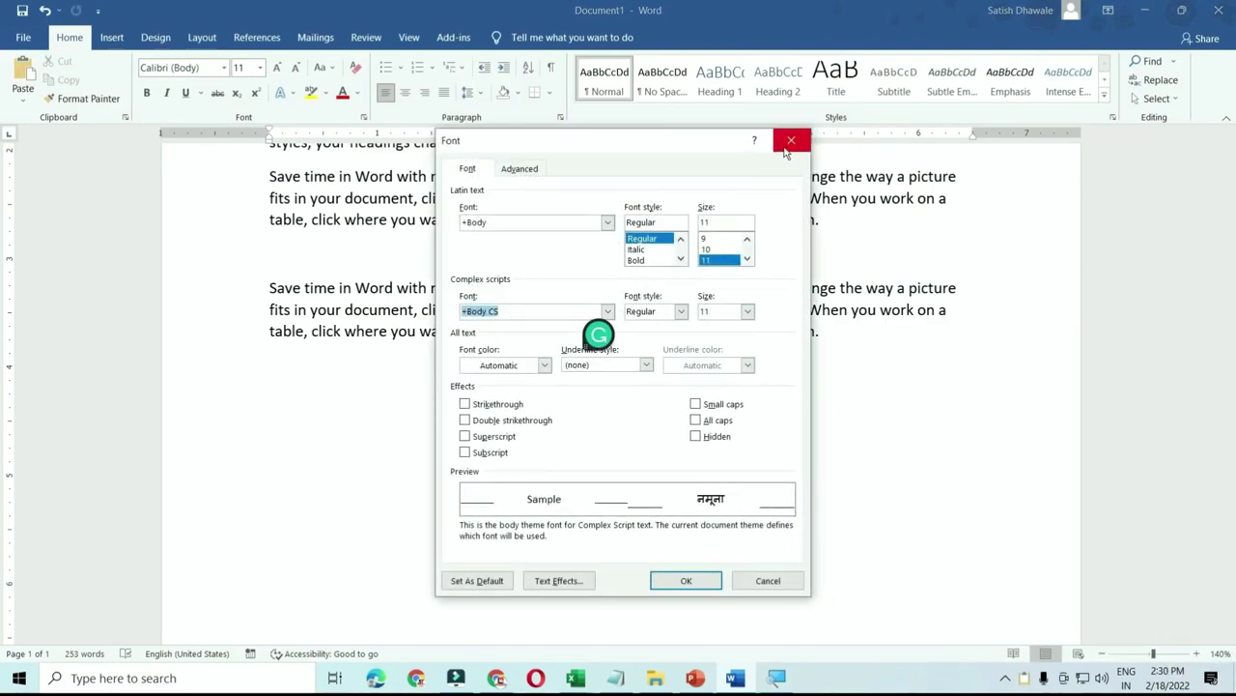
left_click(791, 141)
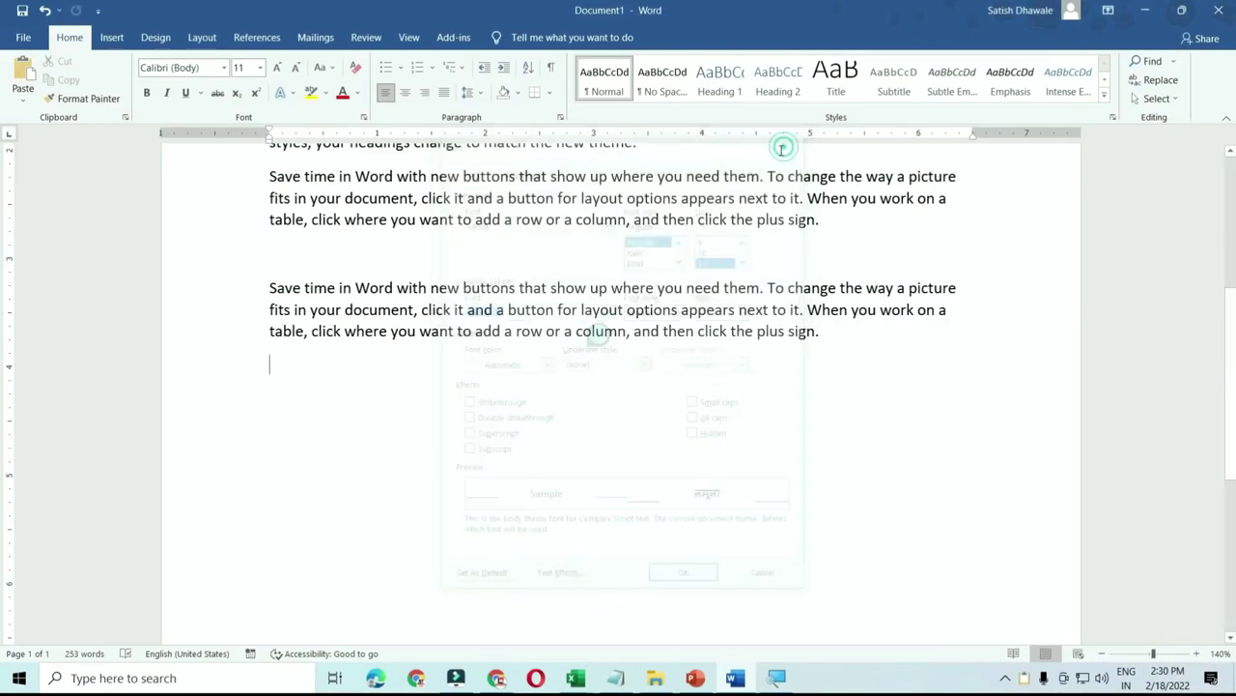
left_click(111, 39)
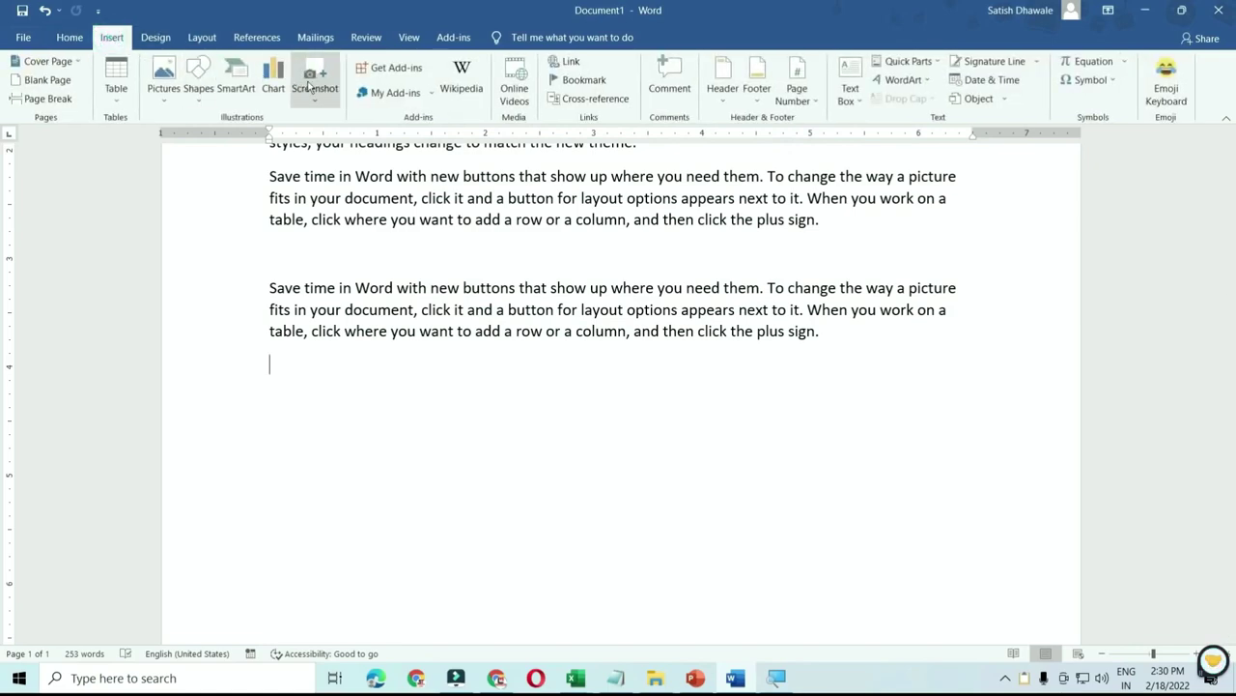
left_click(198, 87)
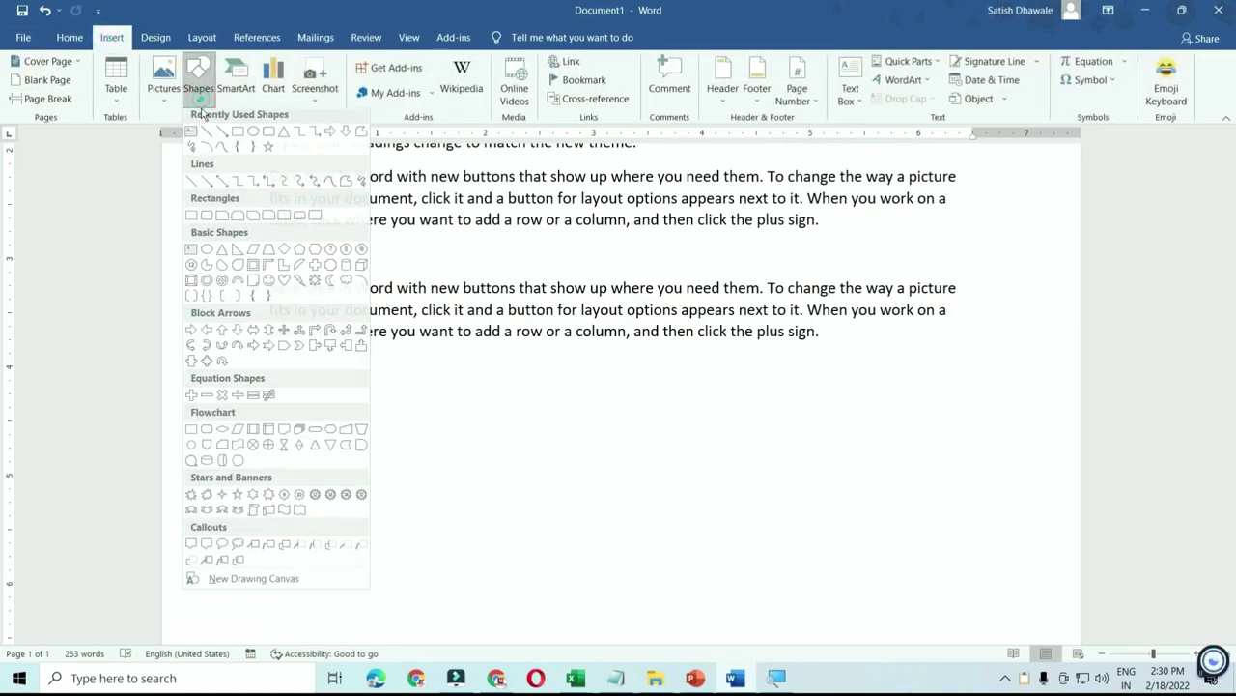
left_click(192, 222)
left_click_drag(292, 386, 477, 524)
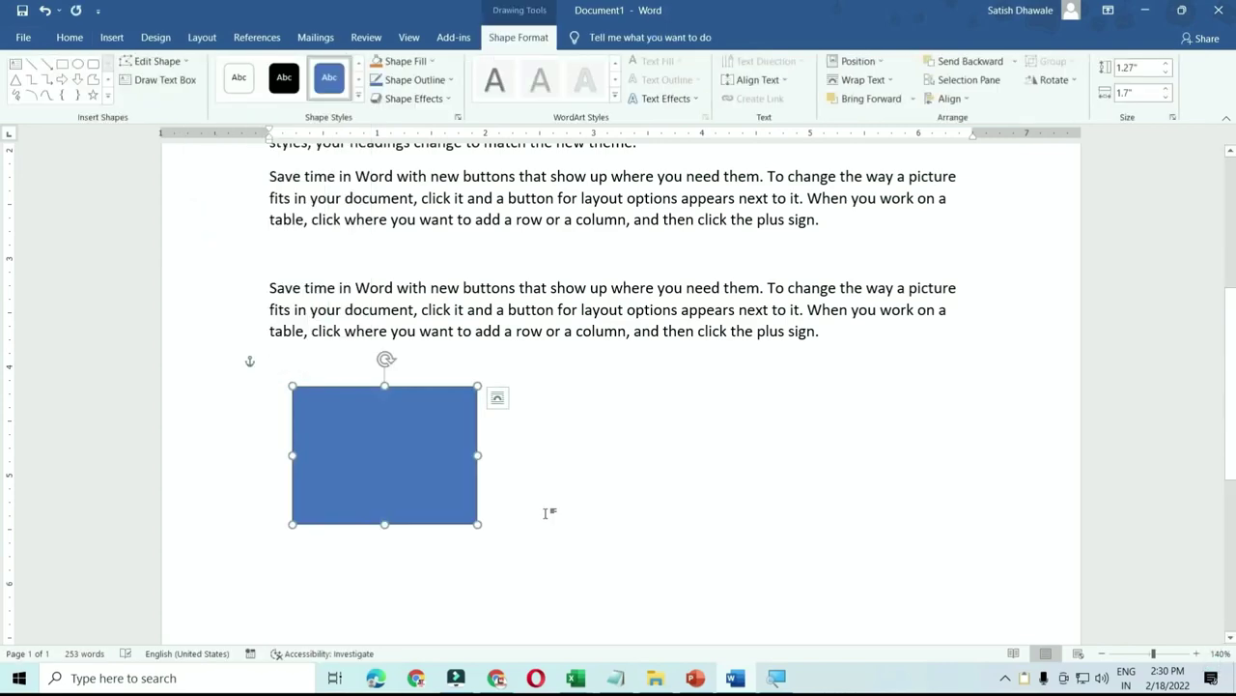
Make two copies of the rectangle to the right of the original
left_click(544, 504)
left_click(419, 488)
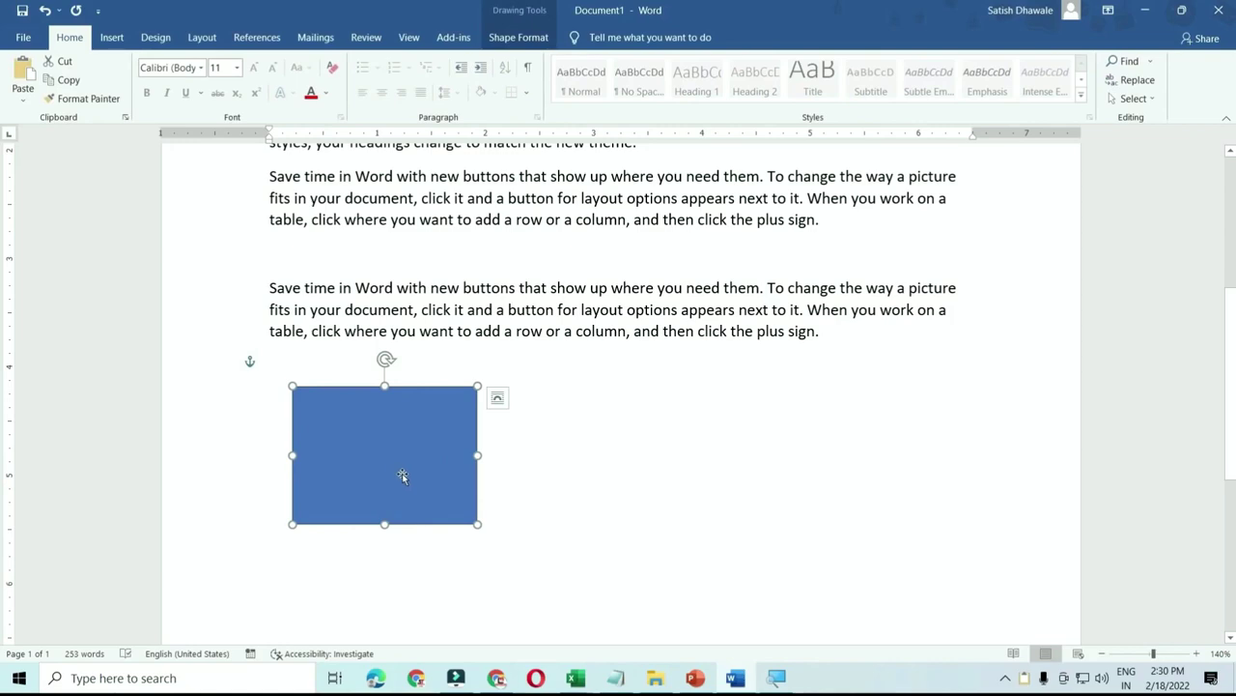
mouse_move(405, 480)
left_mouse_down()
mouse_move(735, 479)
mouse_move(910, 418)
left_mouse_up()
key("ctrl+d")
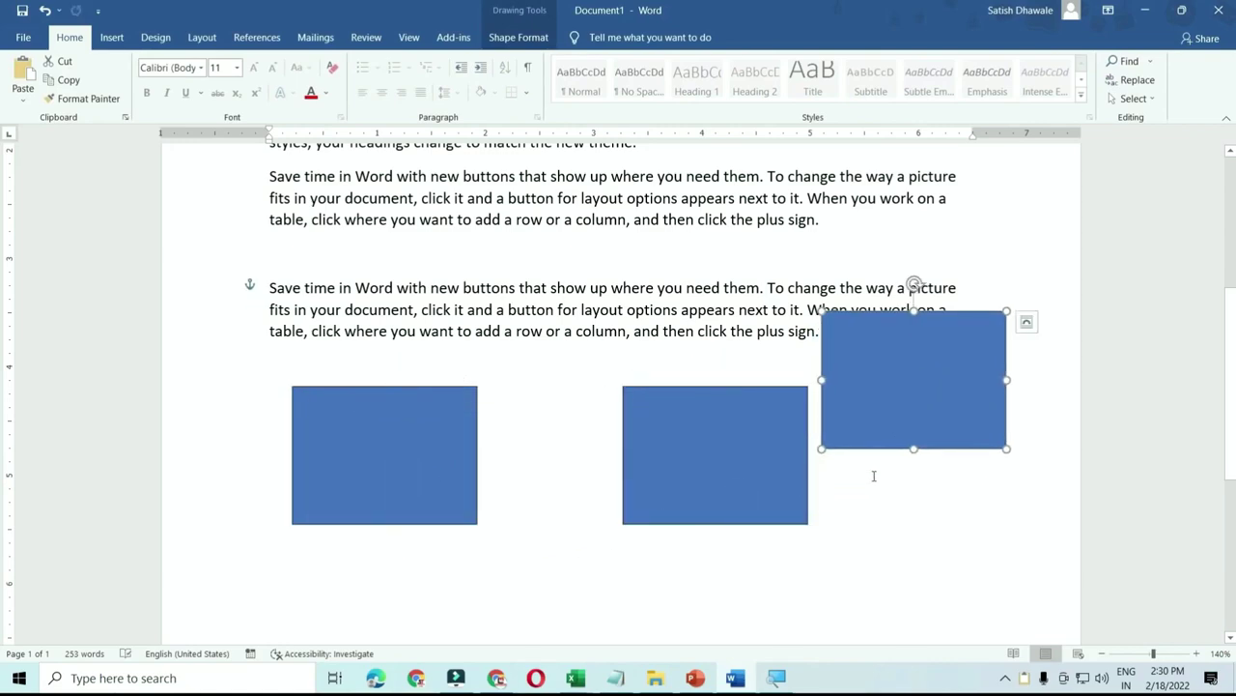
Delete all three rectangles and switch to the PowerPoint presentation
left_click(753, 450)
key("Delete")
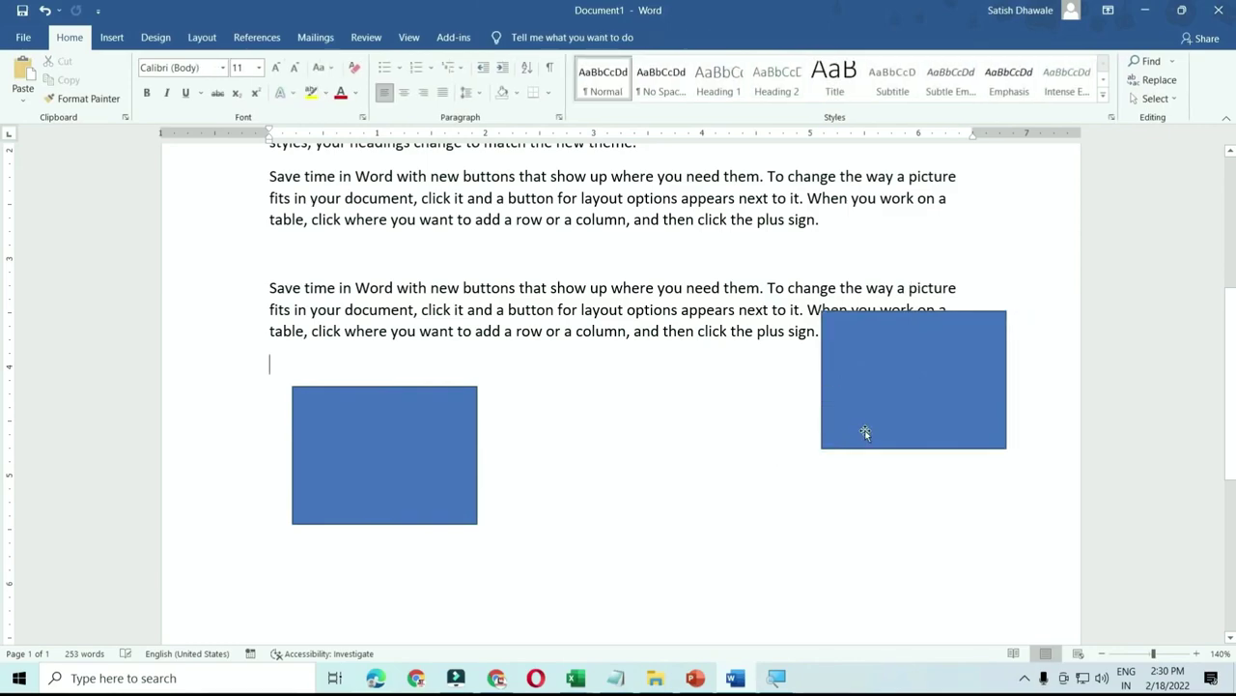
left_click(865, 431)
key("Delete")
left_click(439, 445)
key("Delete")
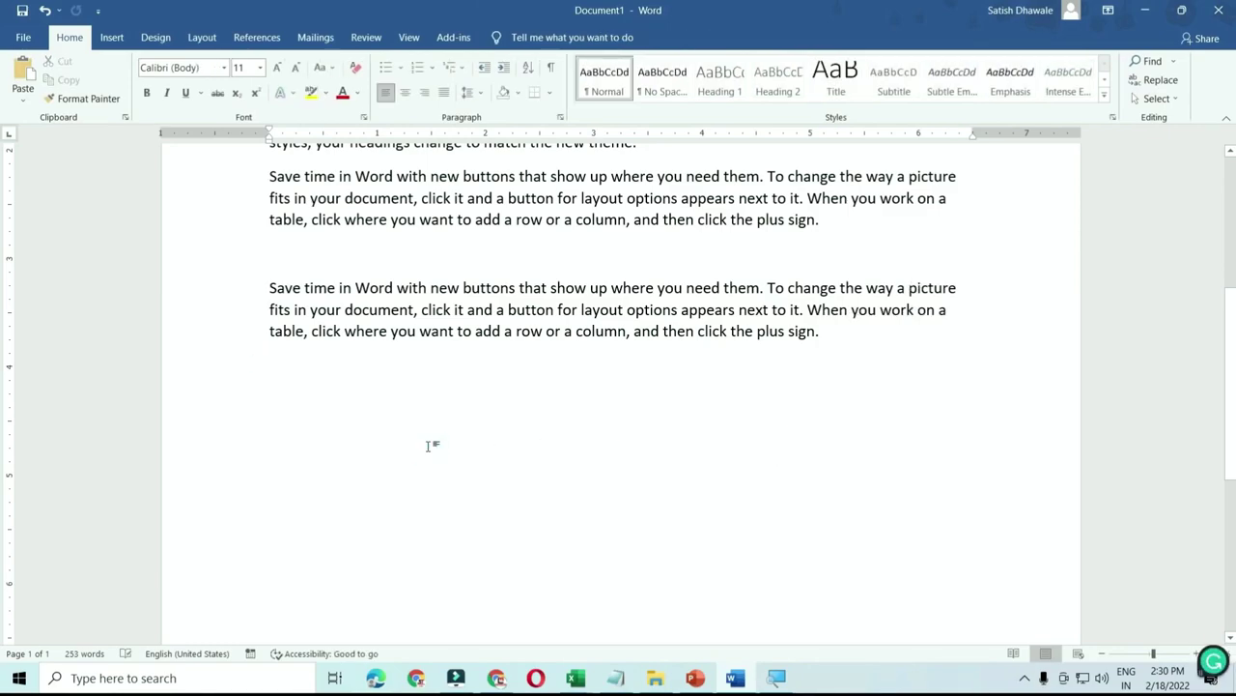
left_click(695, 678)
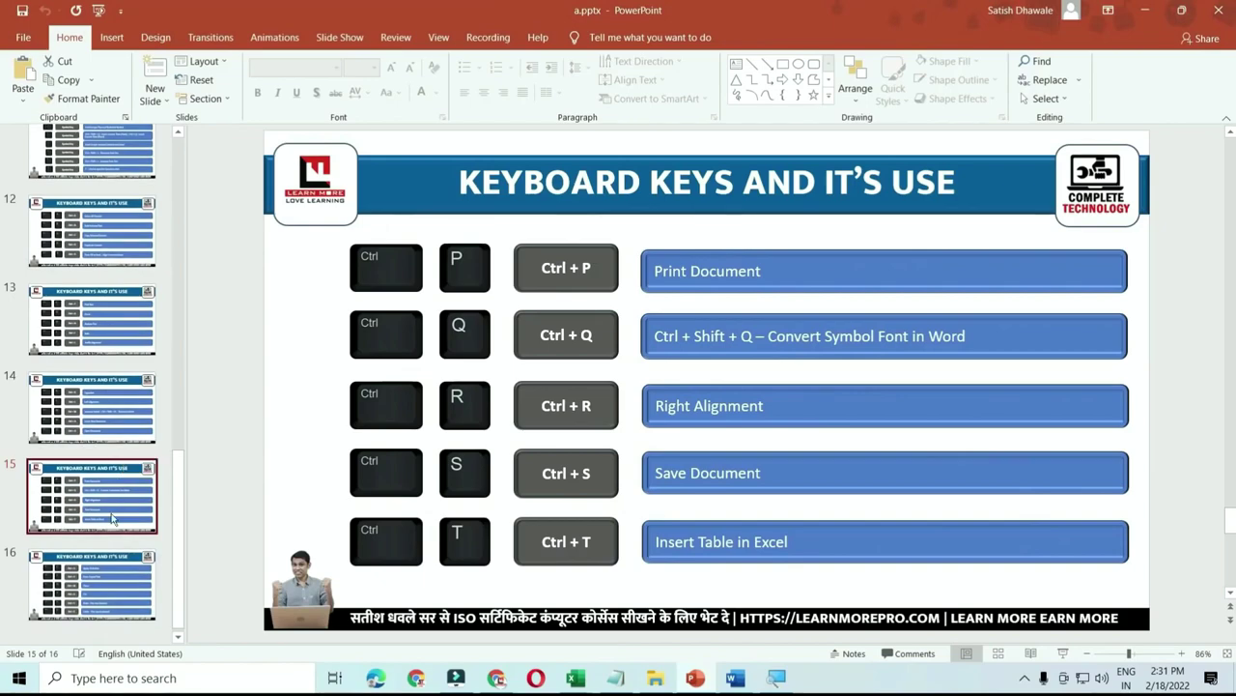
Duplicate slide 16 (Ctrl+U to Ctrl+Z) with Ctrl+D, then minimize PowerPoint
left_click(105, 592)
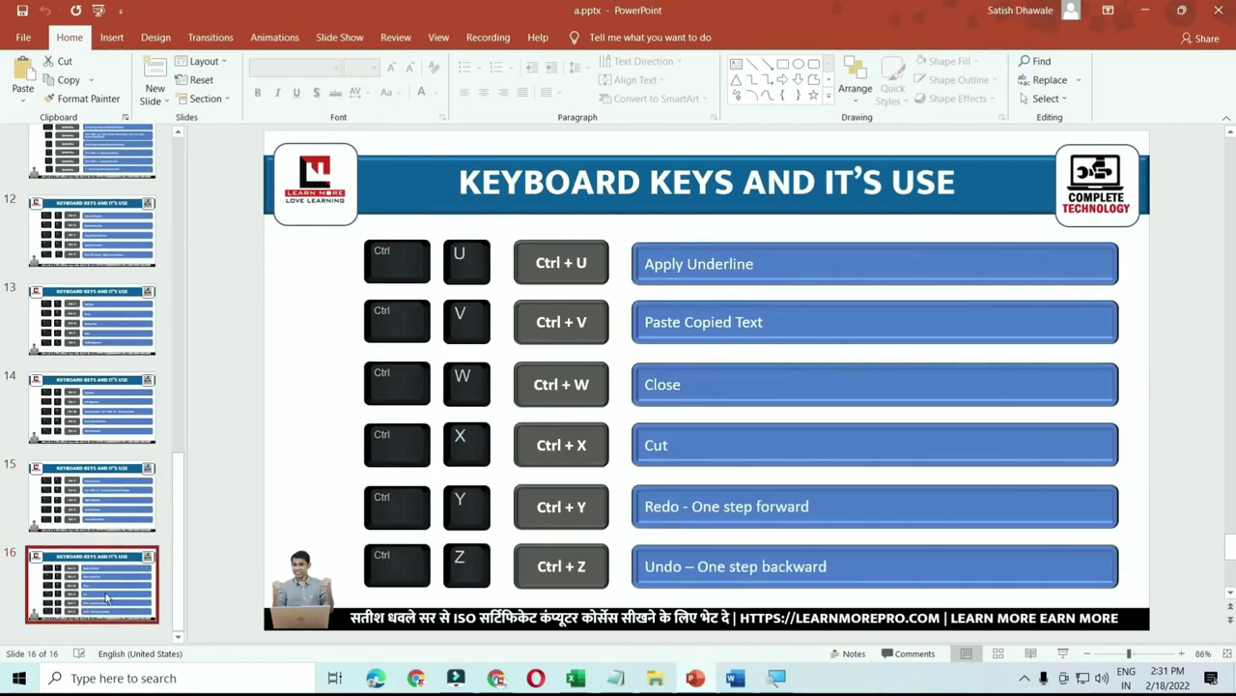
key("ctrl+d")
key("ctrl+d")
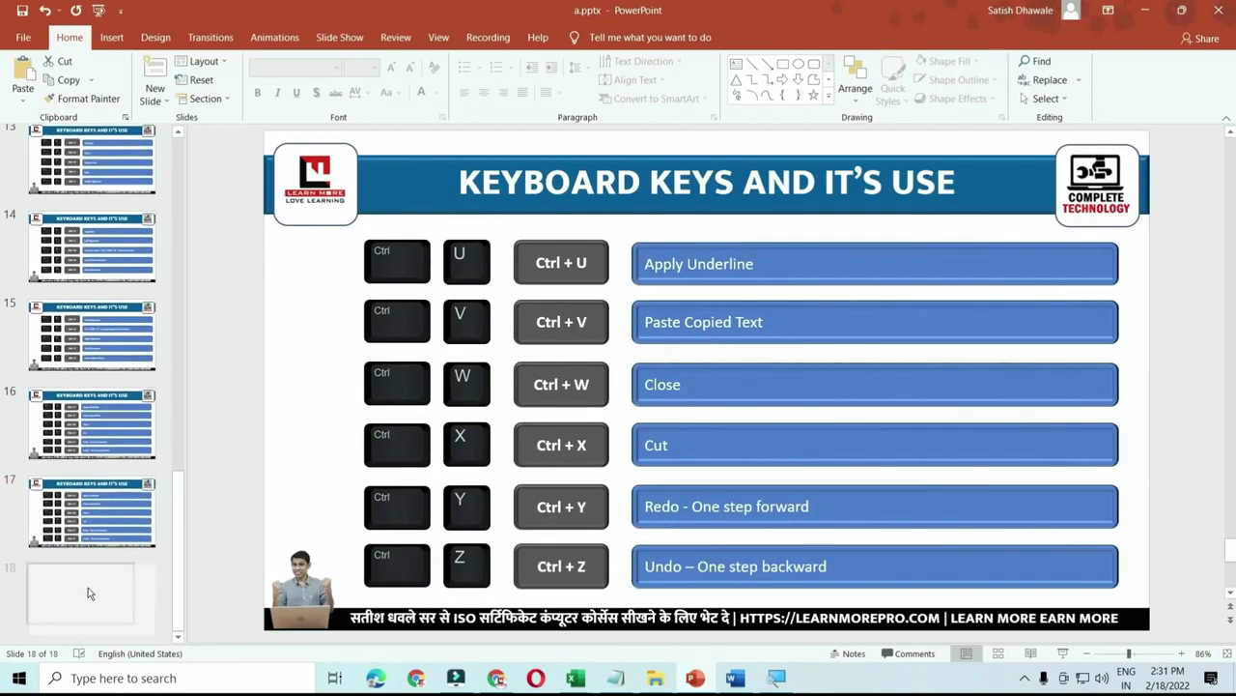
left_click(1145, 10)
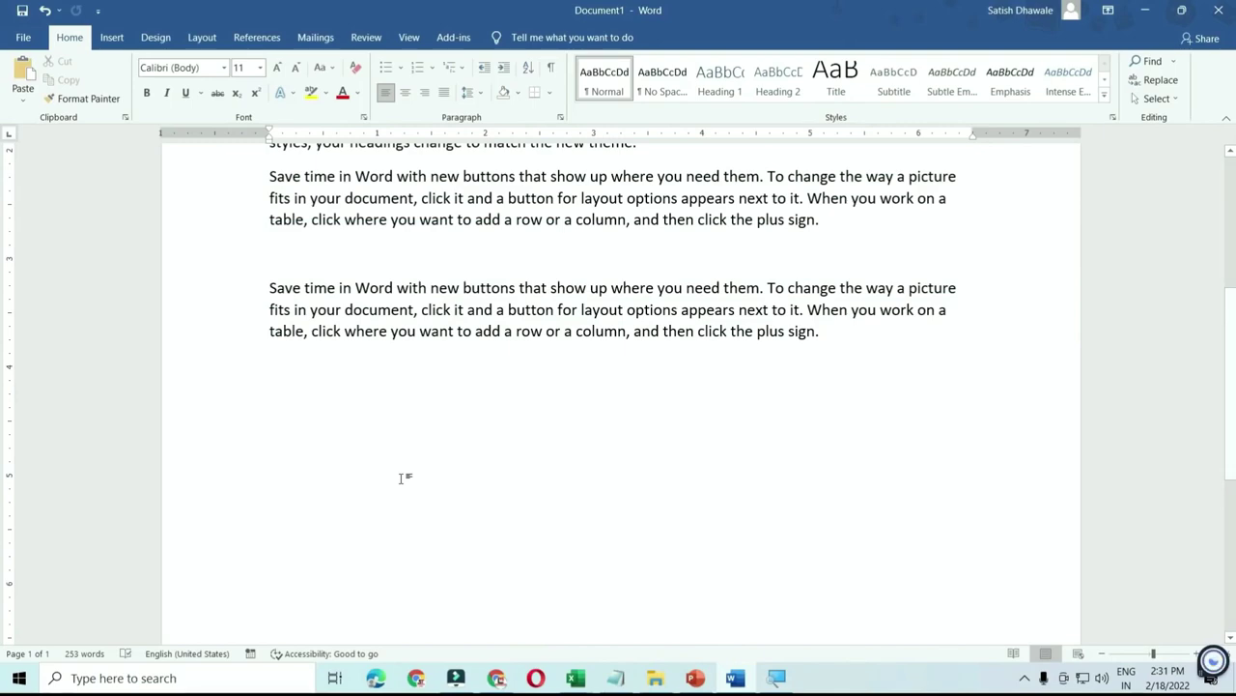
mouse_move(576, 678)
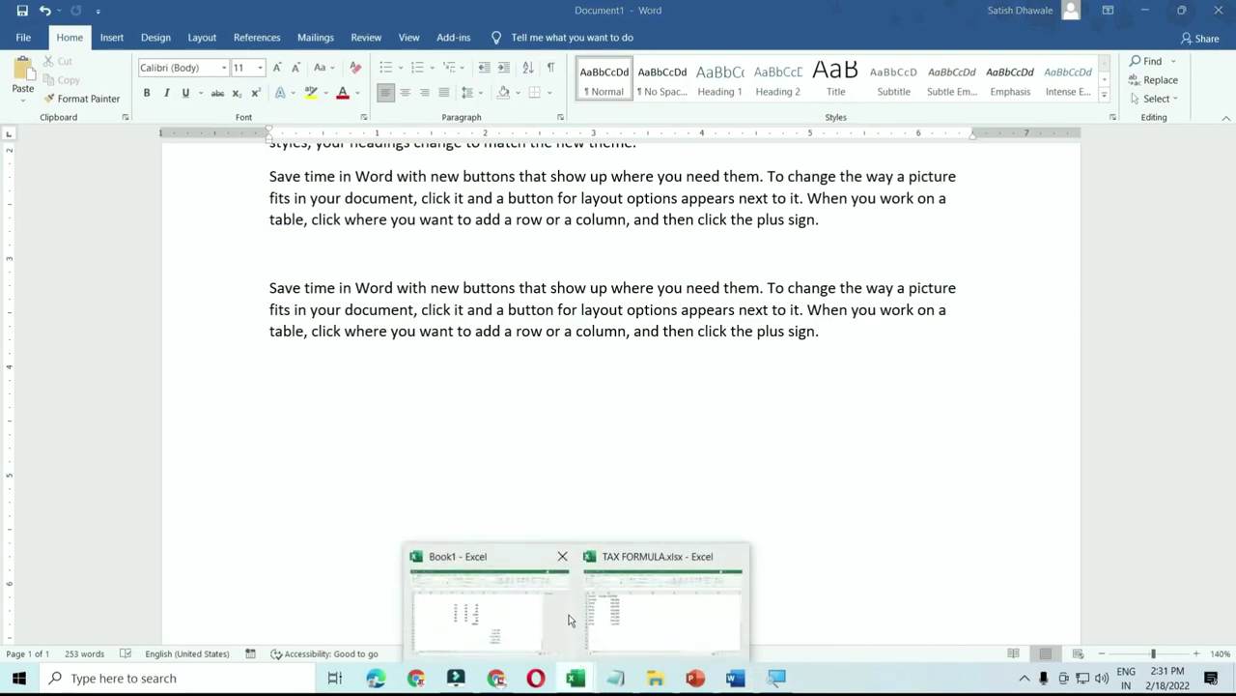
Enter 45 in D2 of TAX FORMULA.xlsx and fill it down through D10
left_click(606, 619)
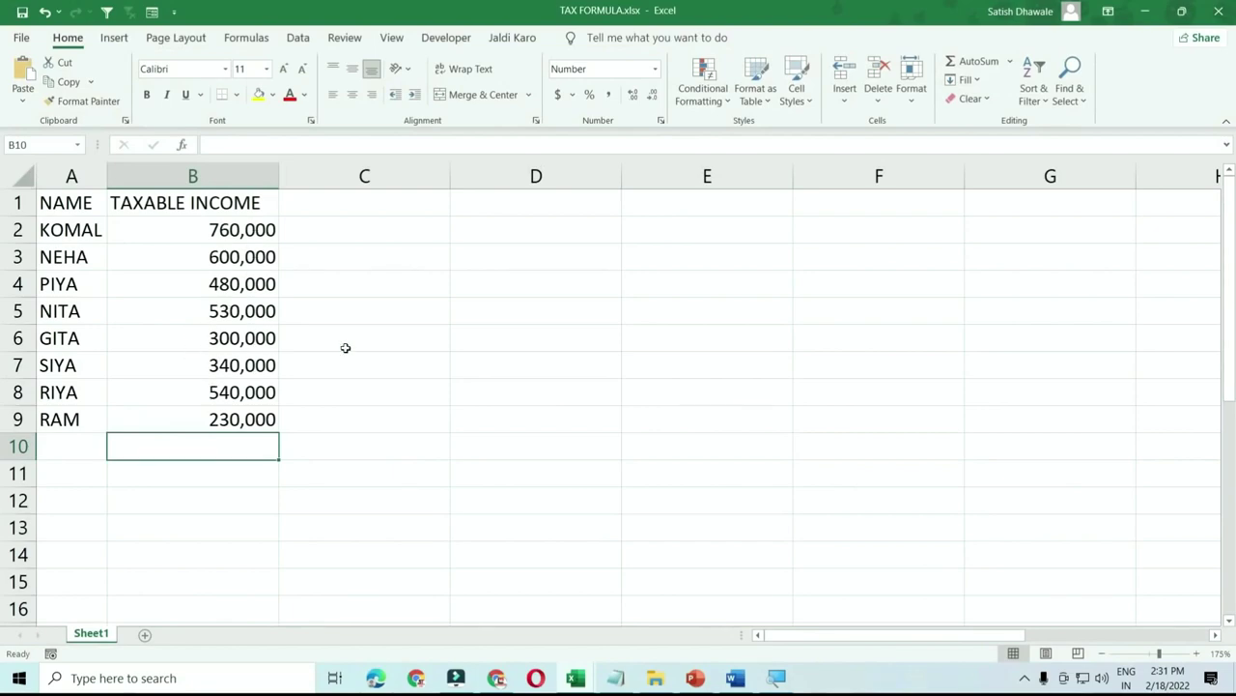
left_click(547, 239)
type("45")
key("Return")
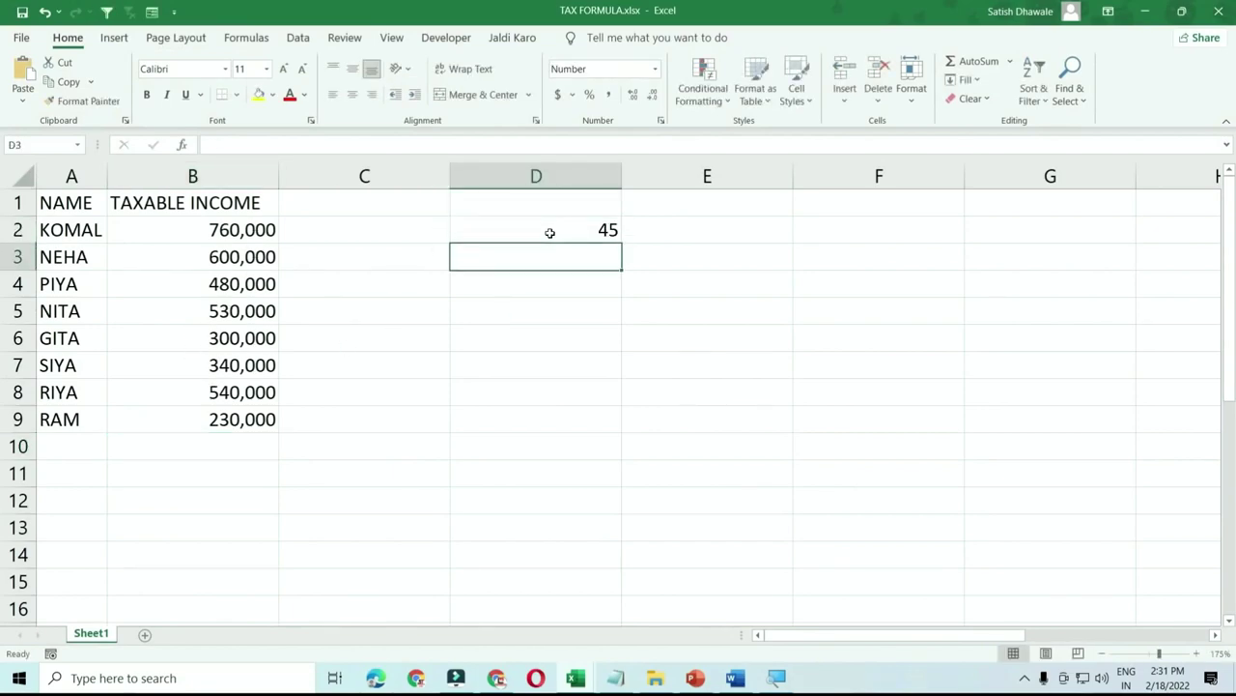
mouse_move(549, 232)
left_mouse_down()
mouse_move(538, 341)
mouse_move(557, 431)
left_mouse_up()
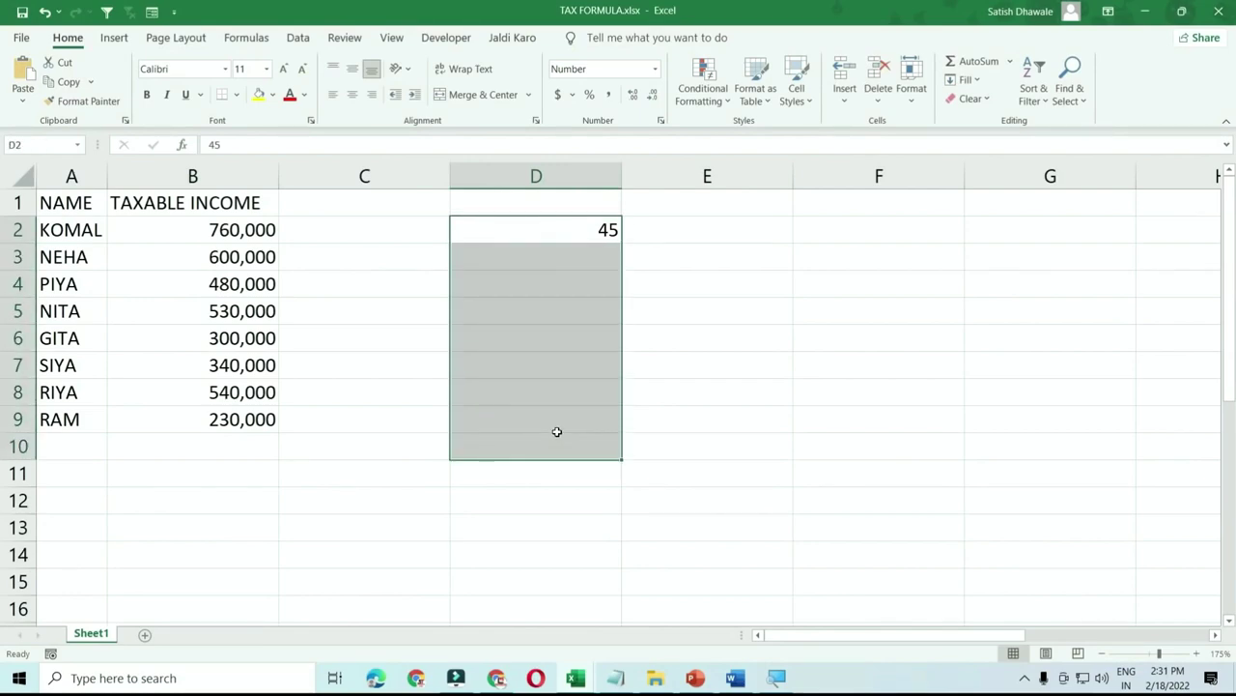
key("ctrl+d")
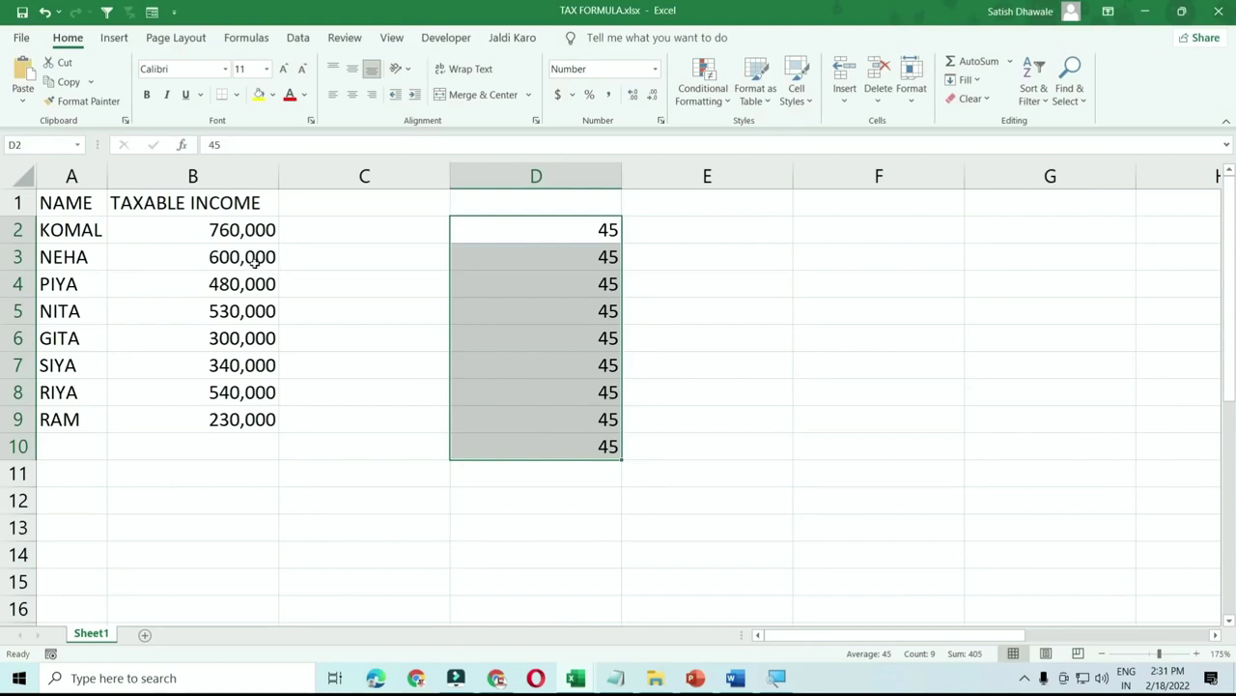
left_click_drag(254, 261, 246, 446)
Enter the formula =D2+B2 in cell E2
left_click(754, 225)
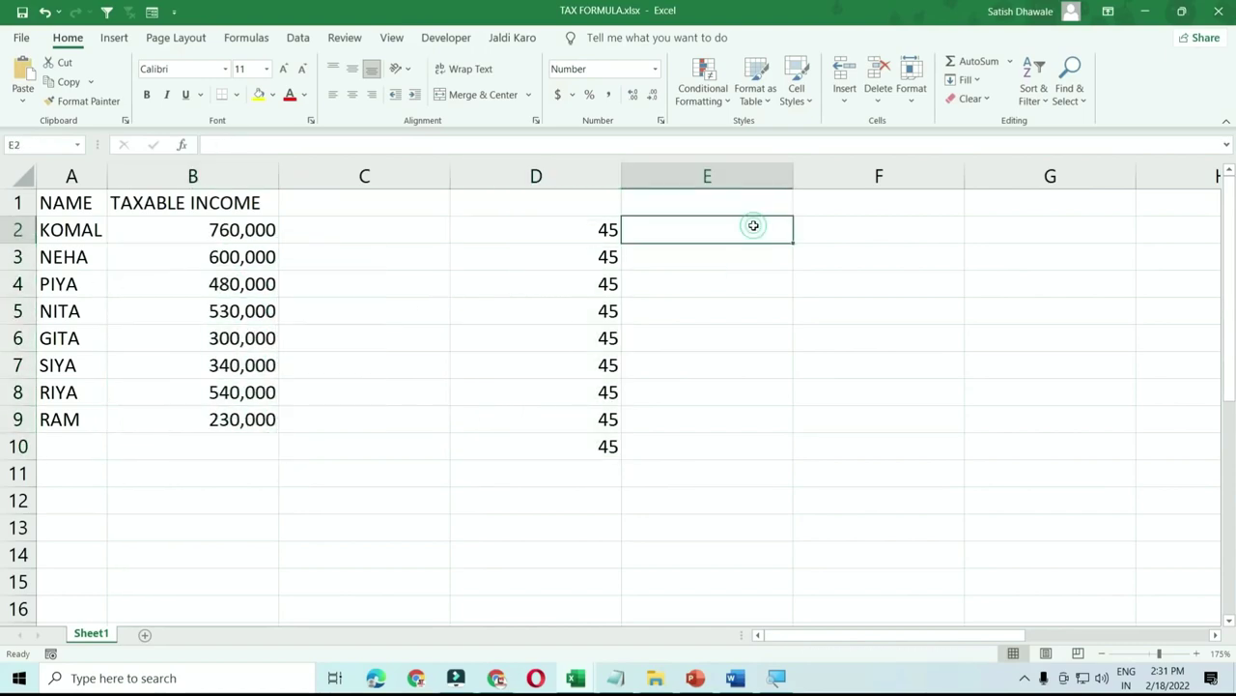
type("=")
key("Left")
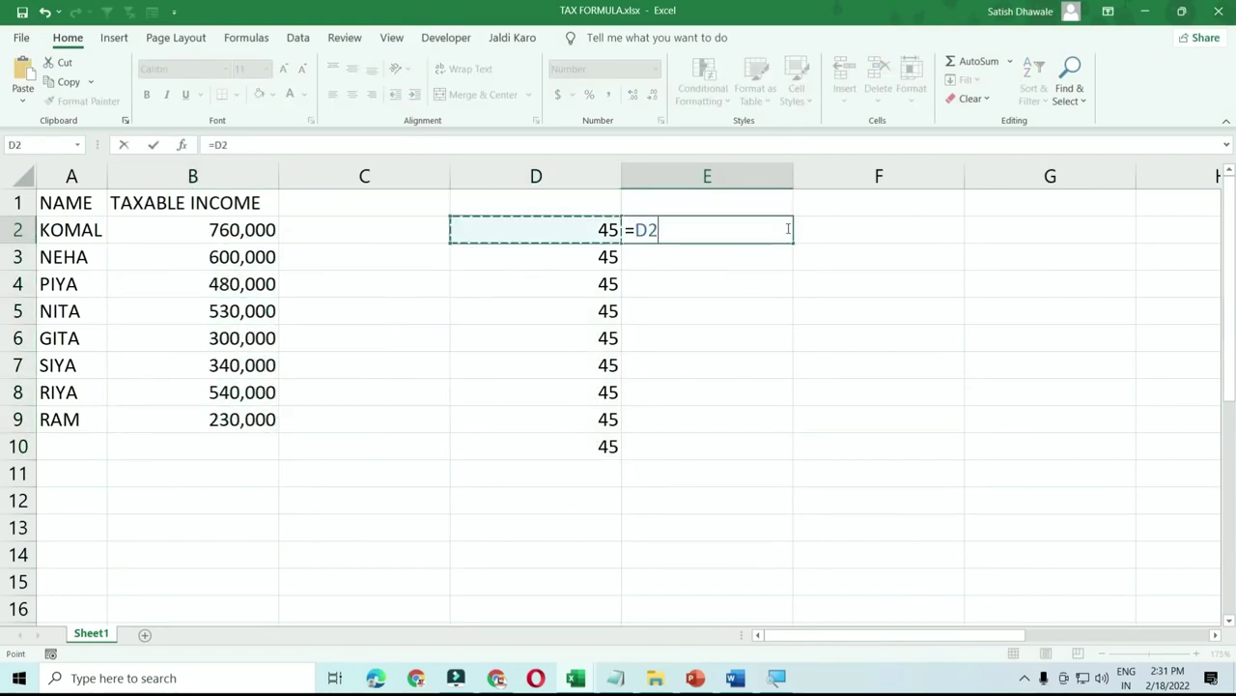
key("Left")
key("Right")
type("+")
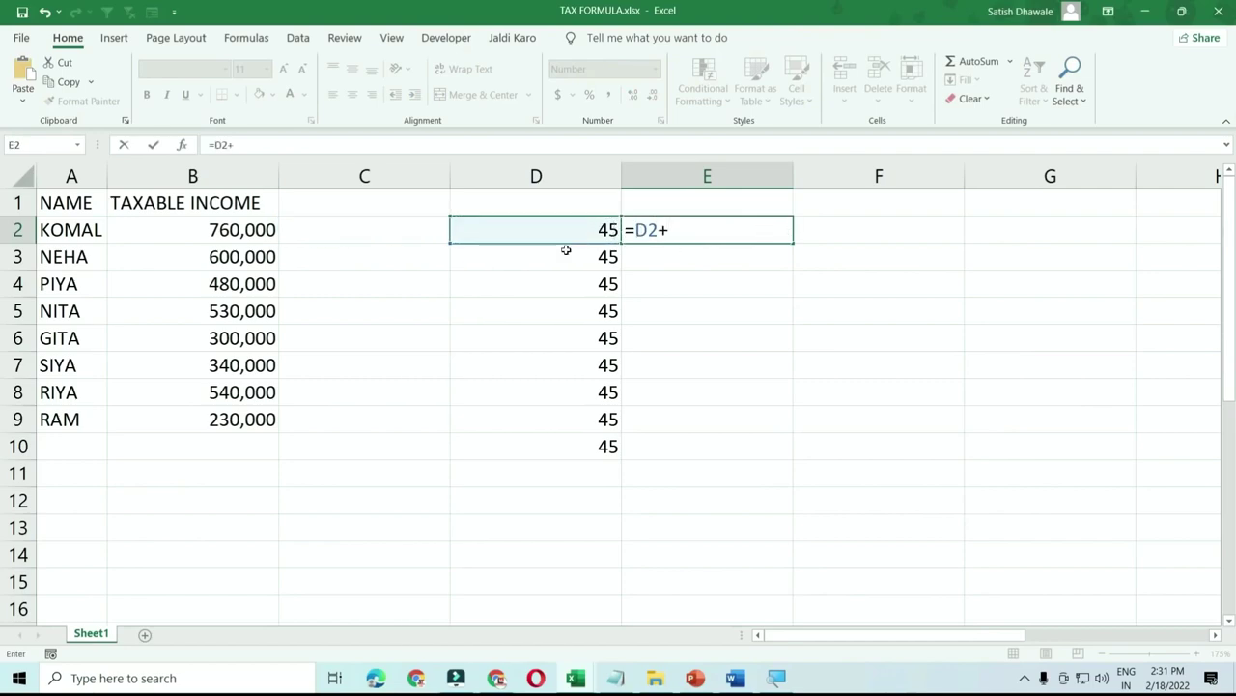
left_click(246, 233)
key("Return")
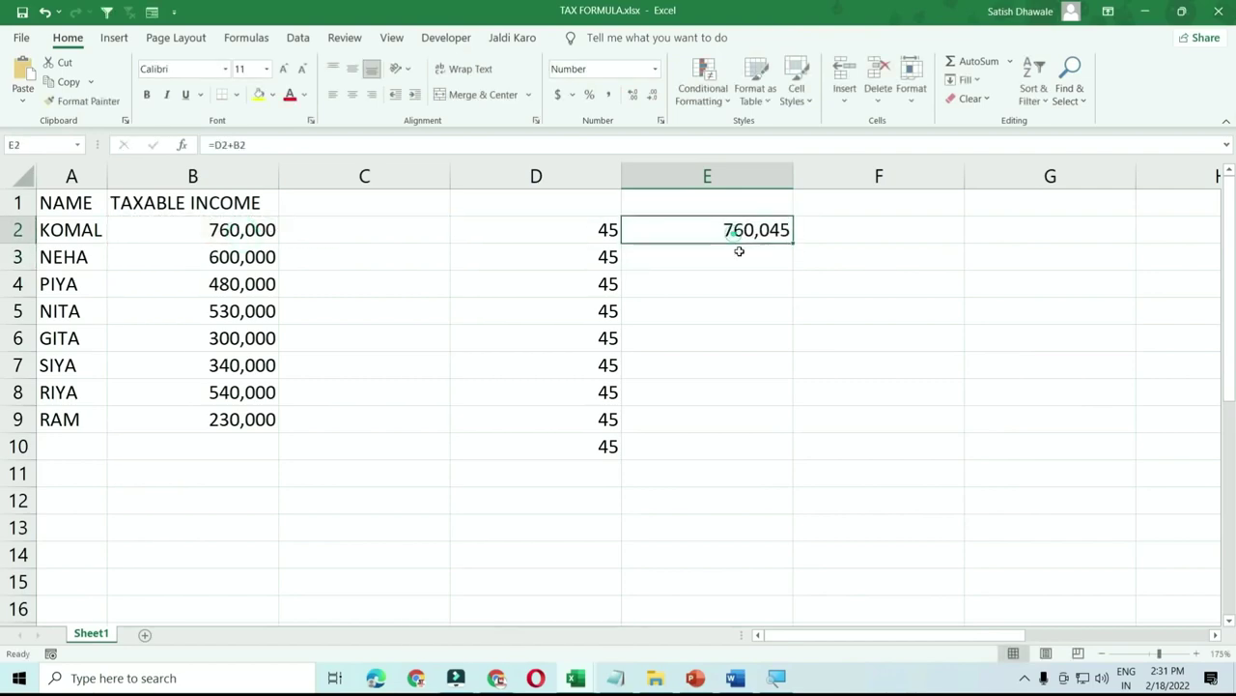
Fill =D2+B2 down through E9 for totals 760,045 to 230,045, checking E3 and E4
left_click_drag(740, 236, 745, 422)
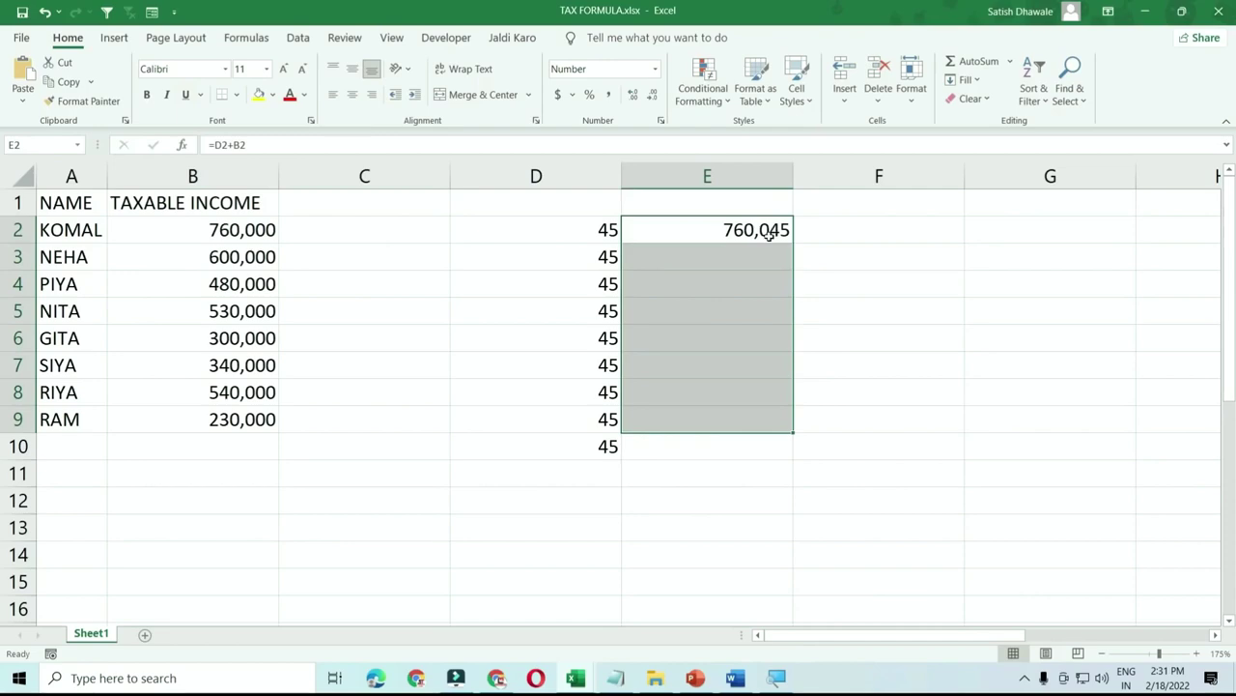
key("ctrl+d")
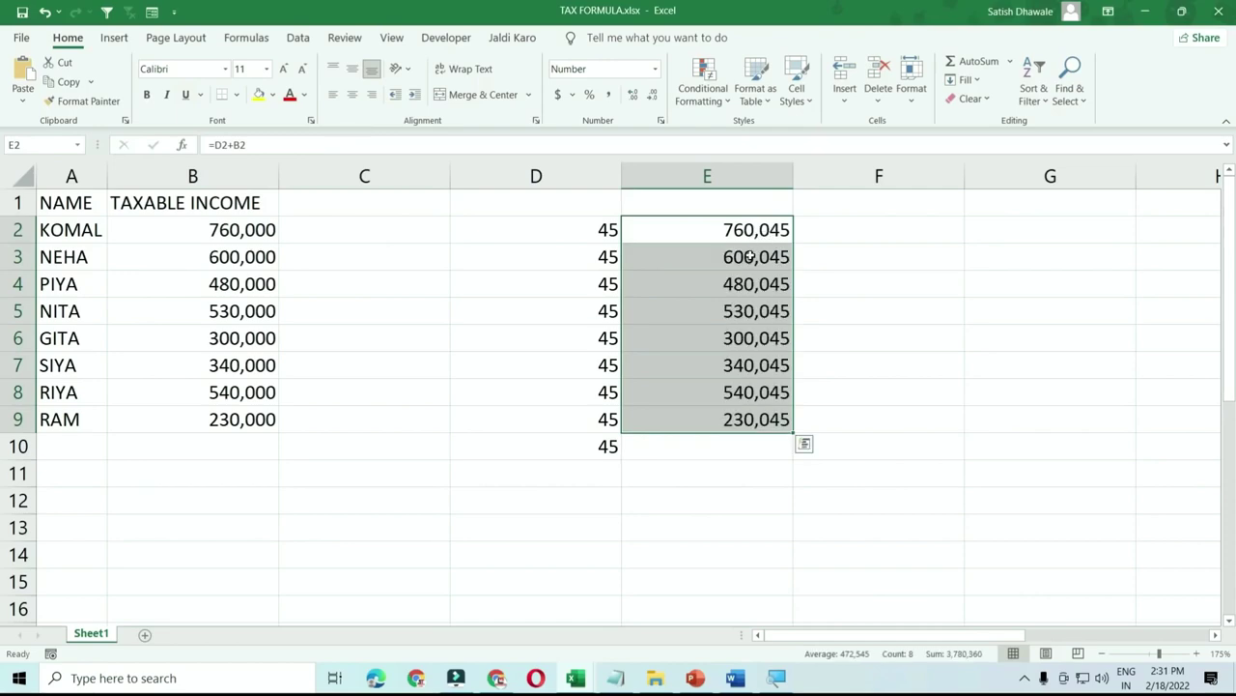
double_click(748, 256)
key("Escape")
double_click(742, 282)
key("Escape")
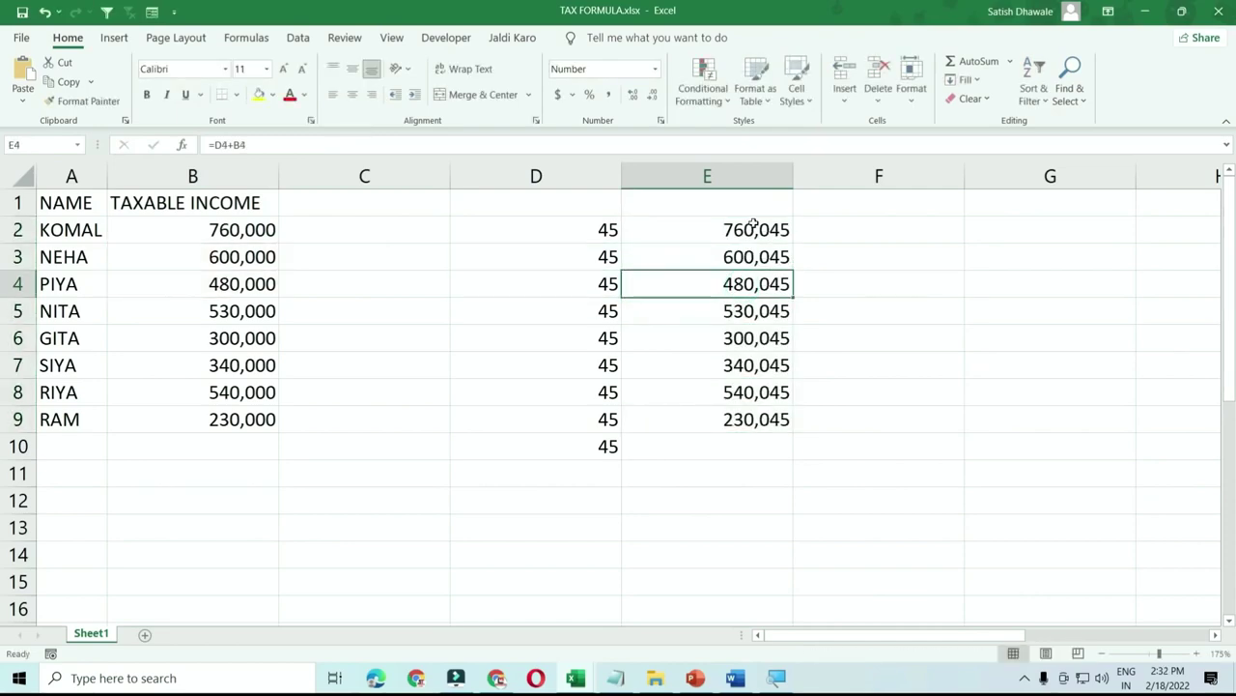
left_click_drag(752, 225, 734, 446)
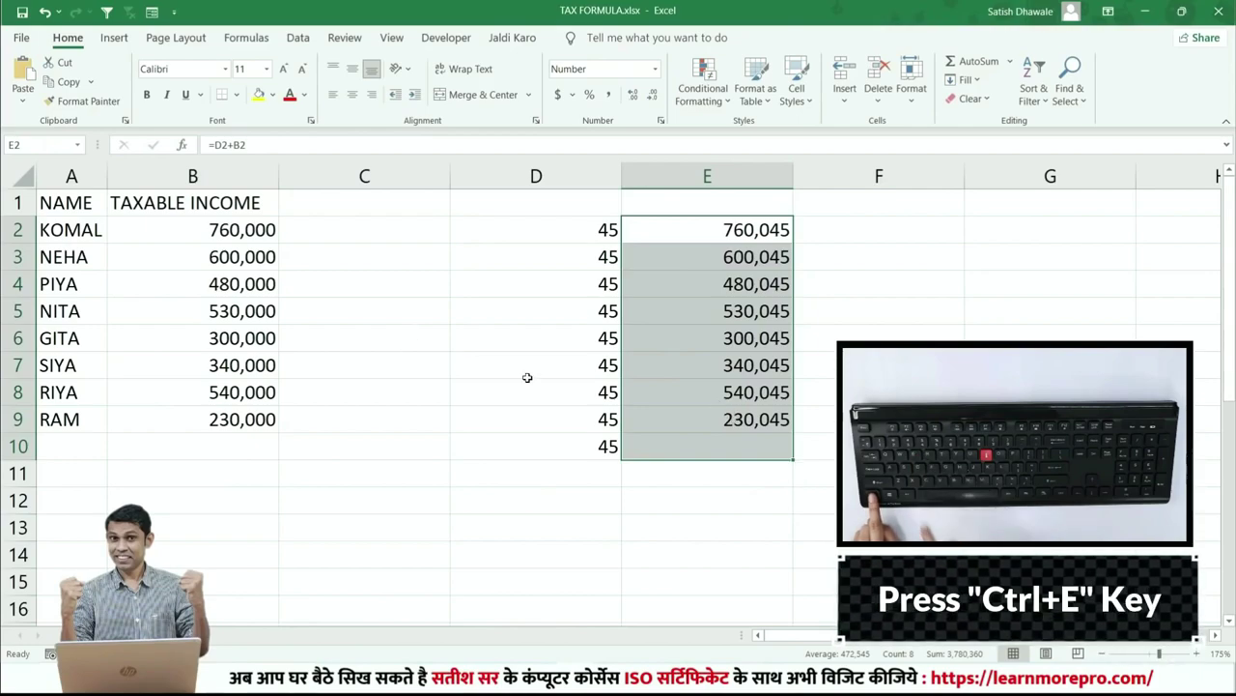
Delete the values in D2:E10 and A1:B9, then widen column A
left_click_drag(530, 386, 45, 311)
key("ctrl+a")
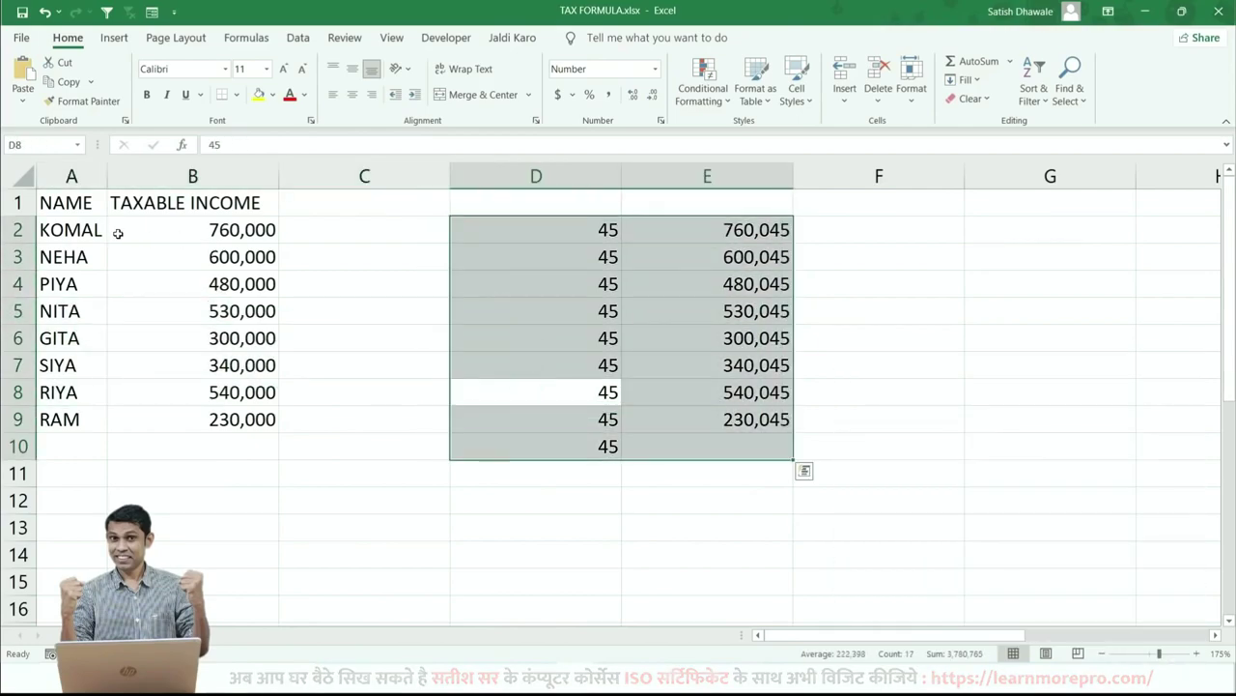
key("Delete")
left_click_drag(93, 201, 234, 416)
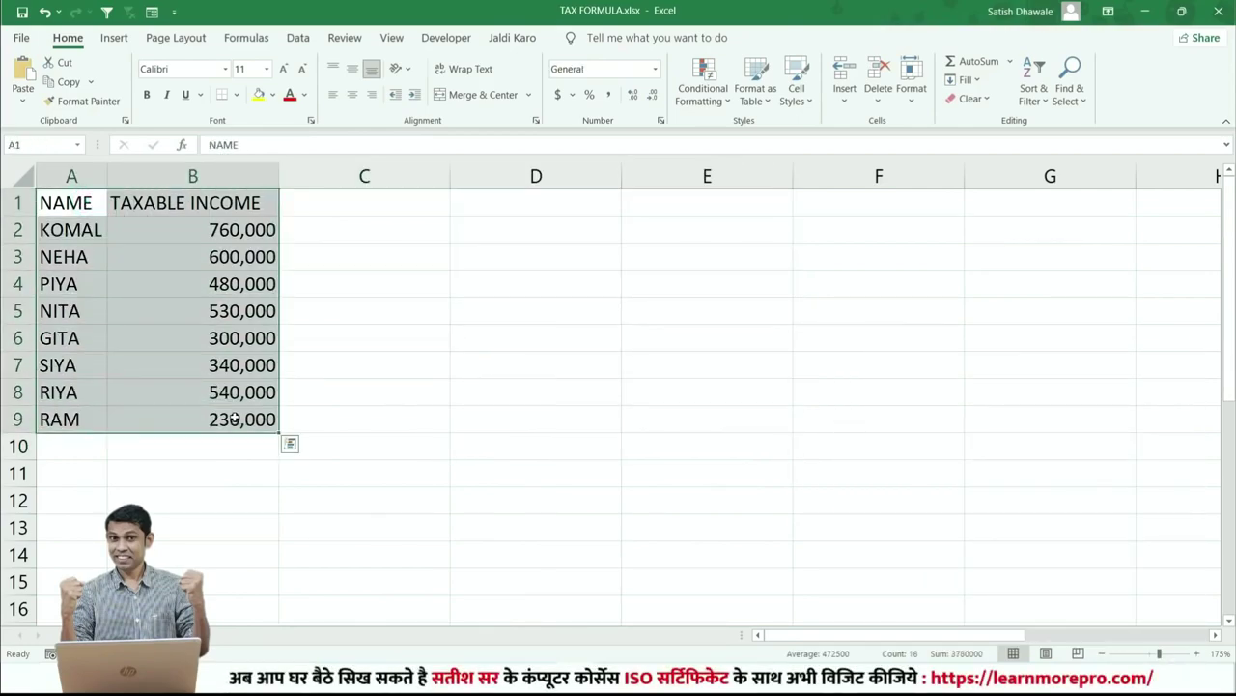
key("Delete")
scroll(120, 205, "up", 2, "ctrl")
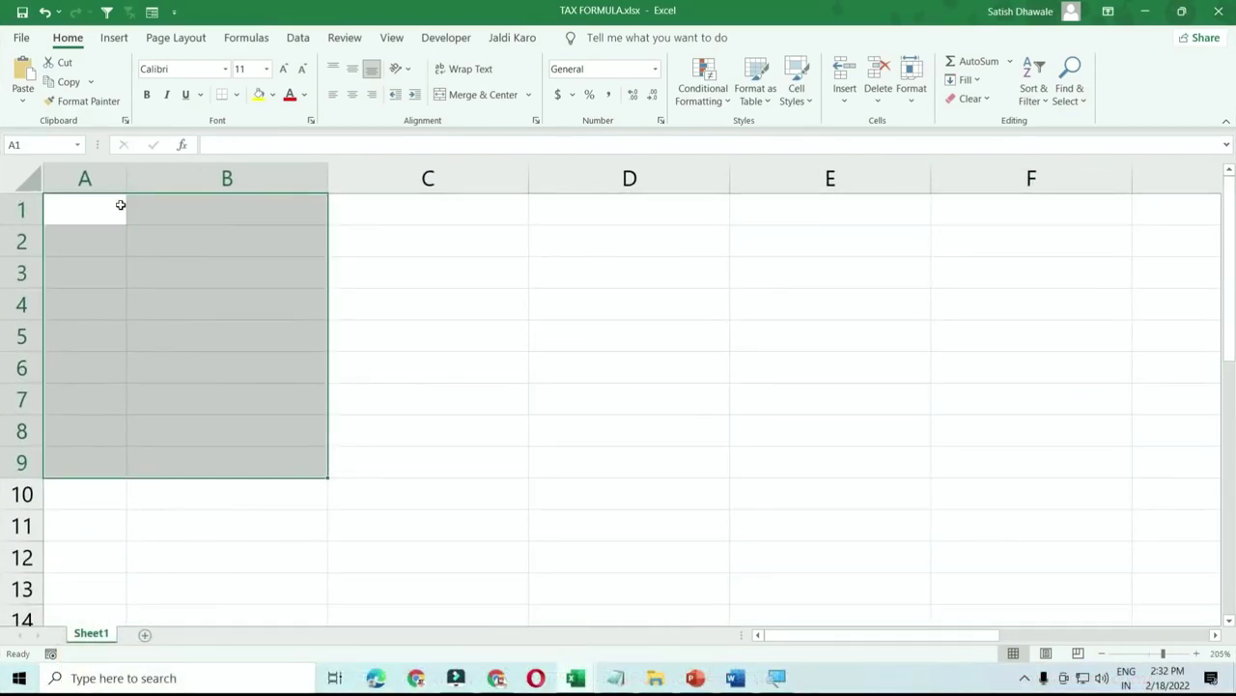
left_click_drag(124, 184, 213, 184)
Type a Name header in A1 and three lowercase sample names in A2:A4
left_click(202, 216)
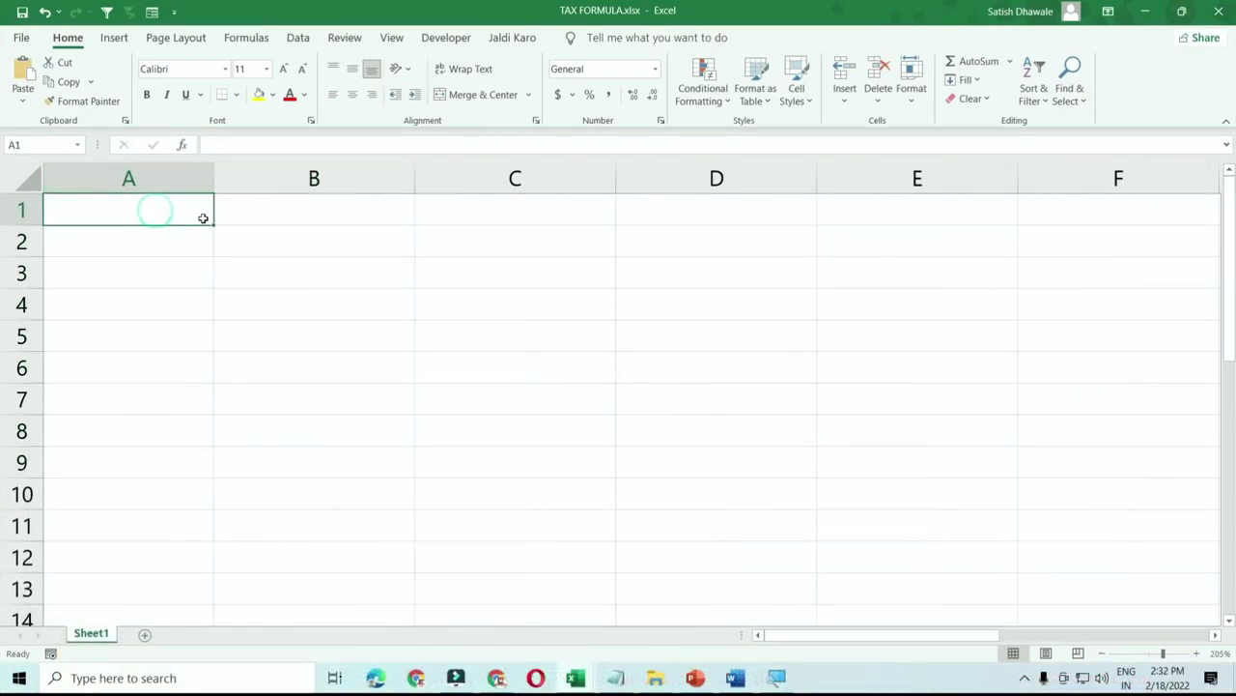
type("M")
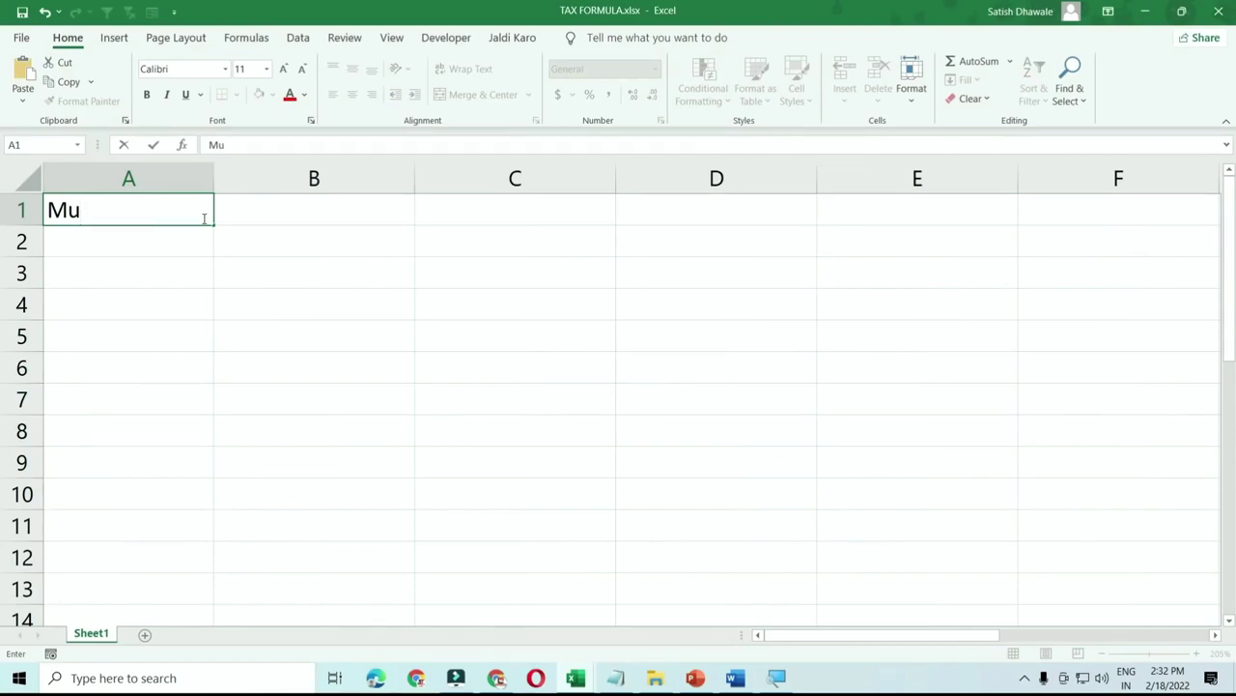
key("BackSpace")
type("N")
type("ame")
key("Return")
type("Satis")
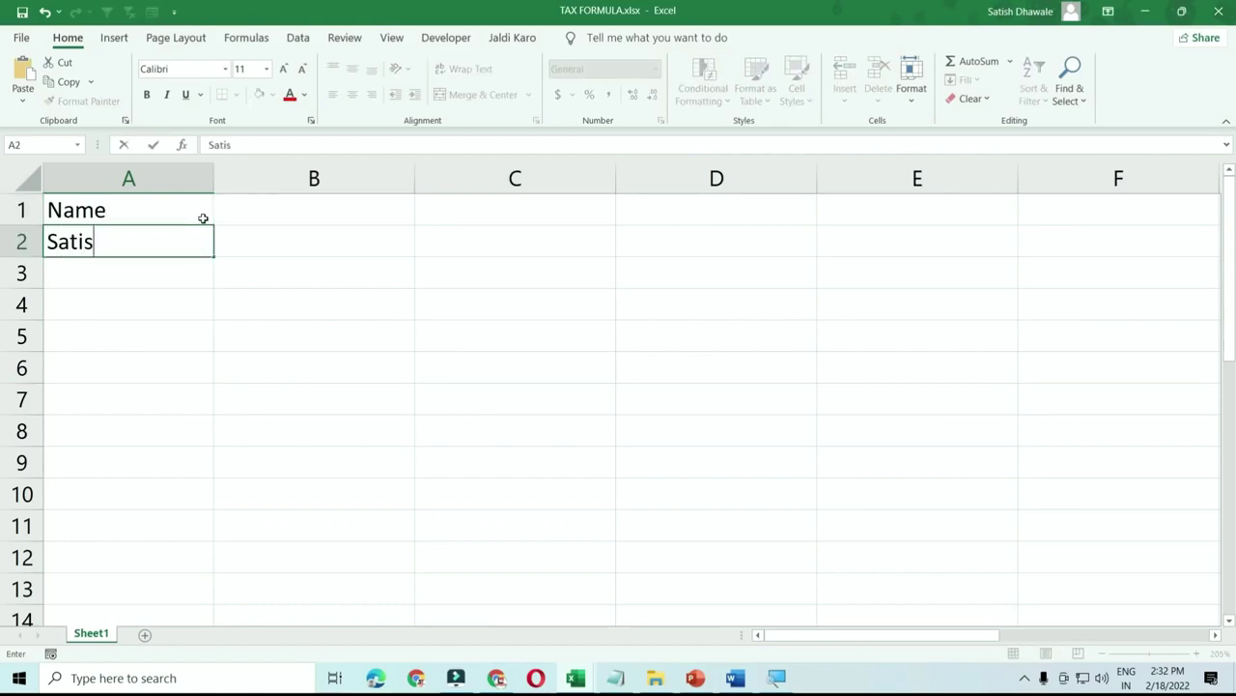
key("BackSpace")
key("BackSpace")
key("BackSpace")
type("ATI")
key("BackSpace")
key("BackSpace")
key("BackSpace")
key("BackSpace")
type("satihs")
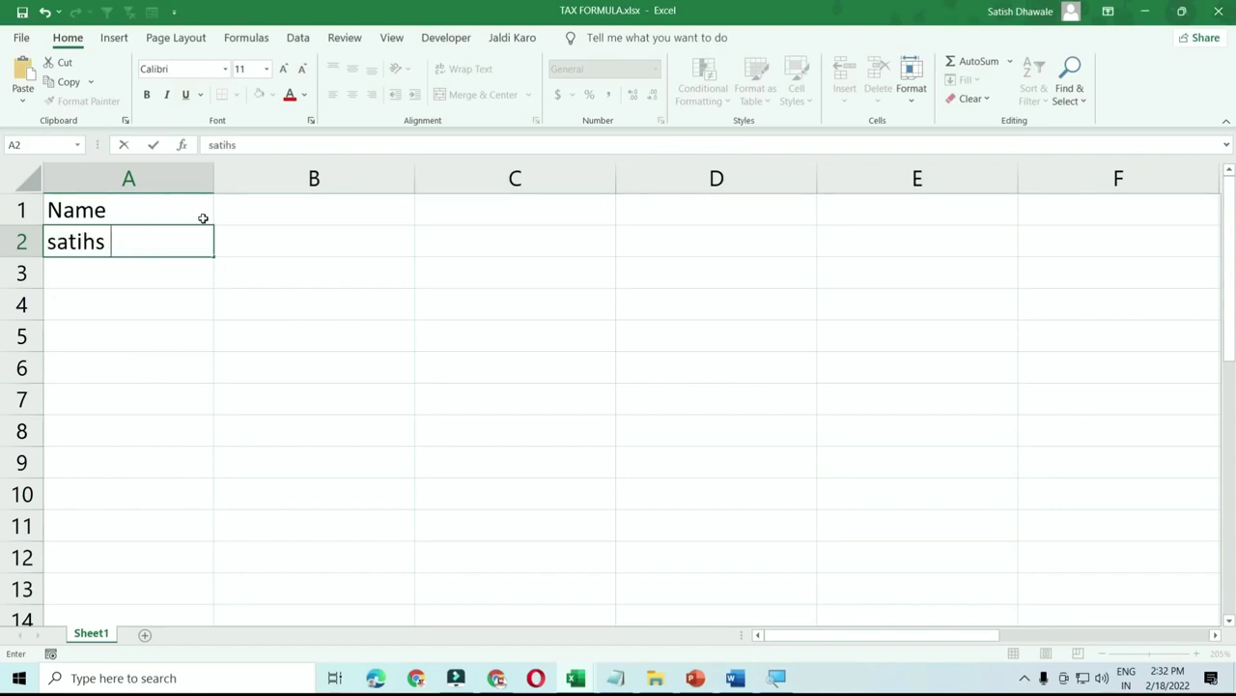
key("BackSpace")
type("sh dhaw")
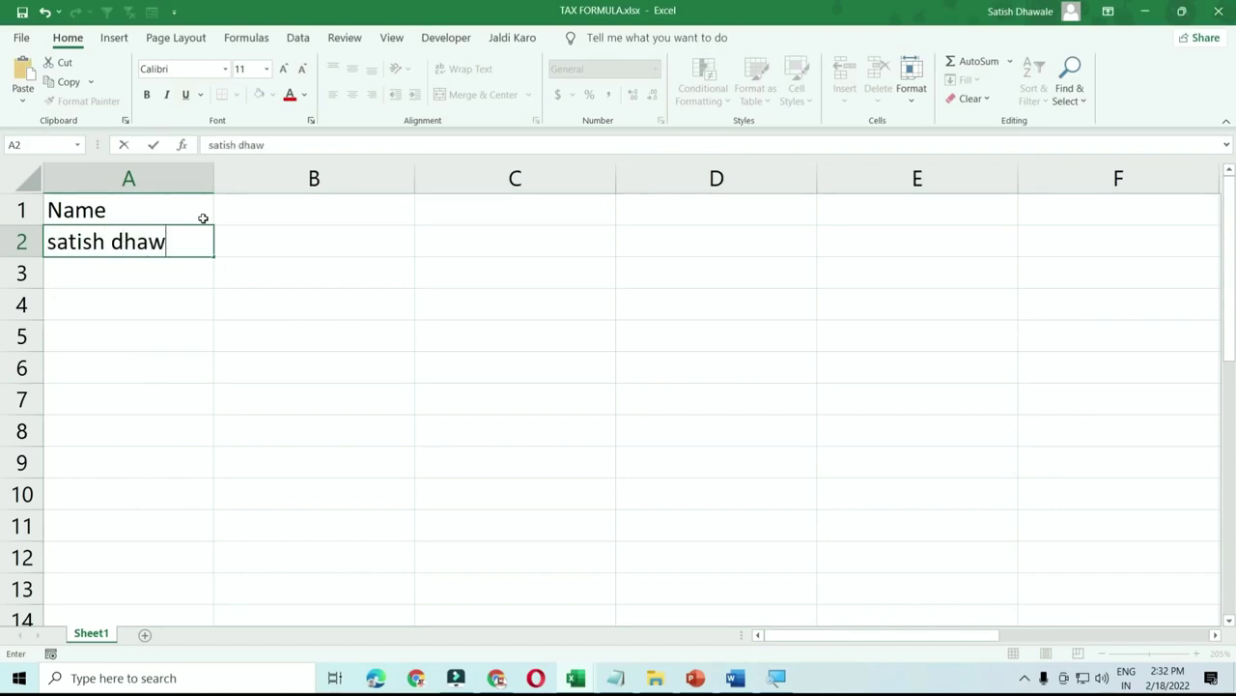
type("ale")
key("Return")
type("ajay singh")
key("Return")
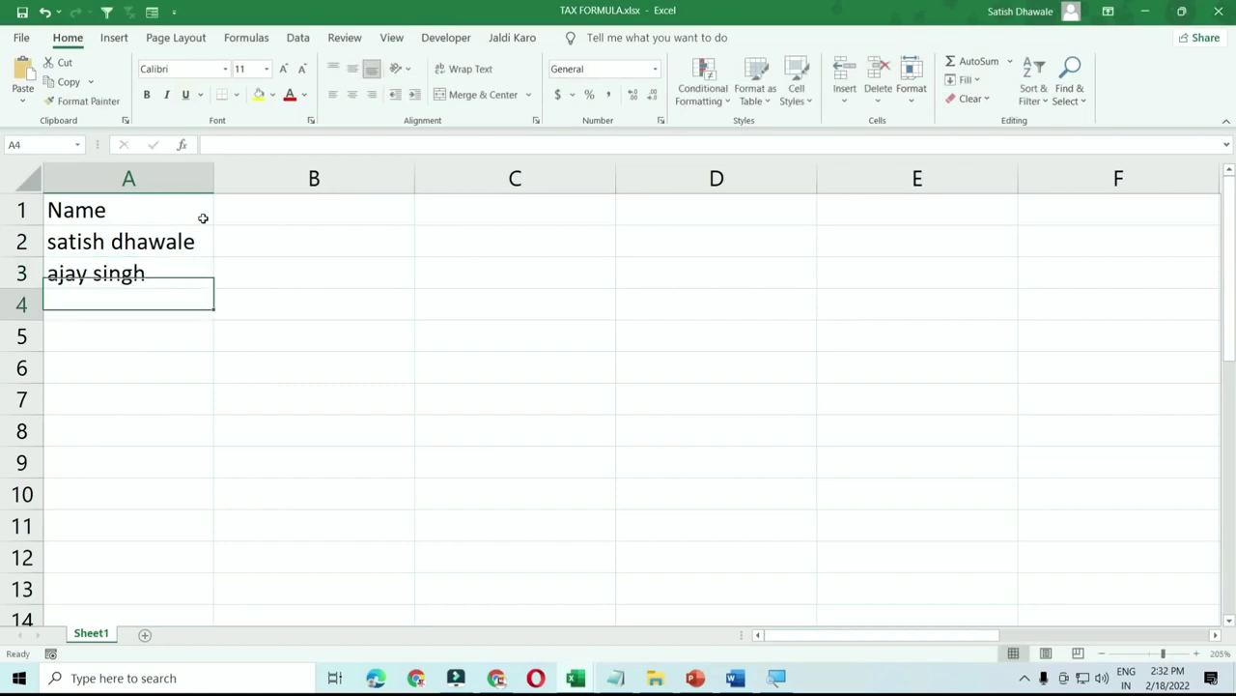
type("ravi verma")
Enter the first name in uppercase in B2 and Flash Fill the rest of column B
left_click(313, 205)
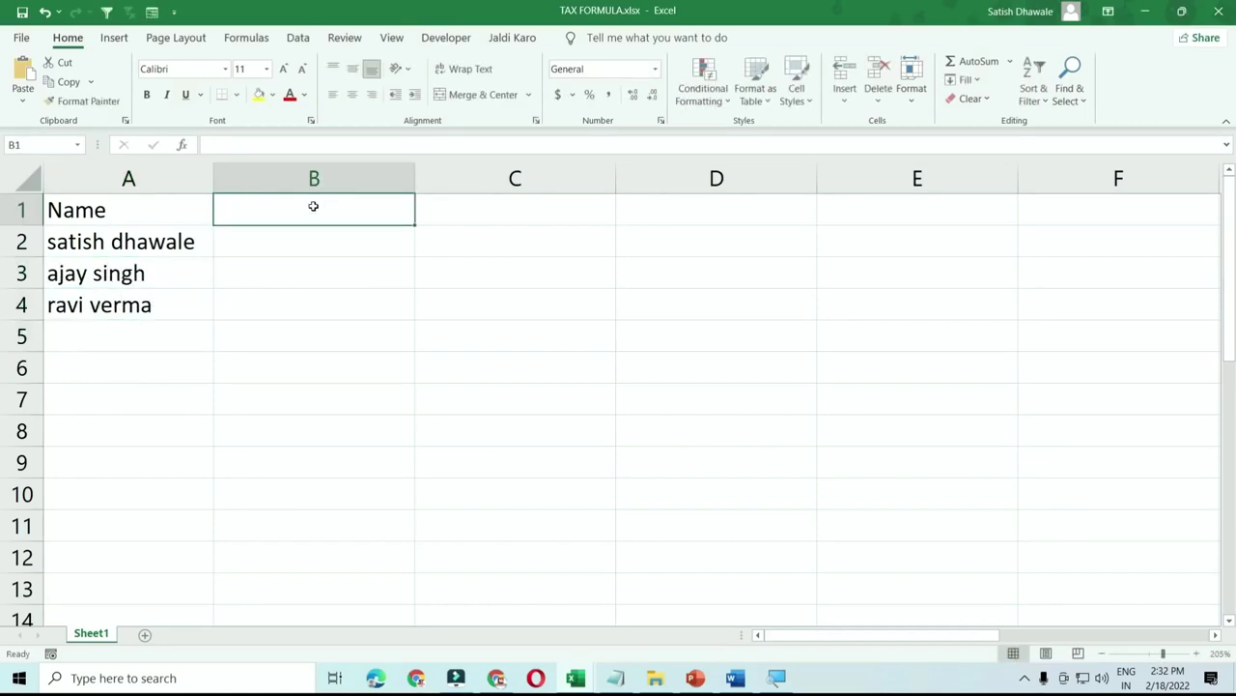
key("Down")
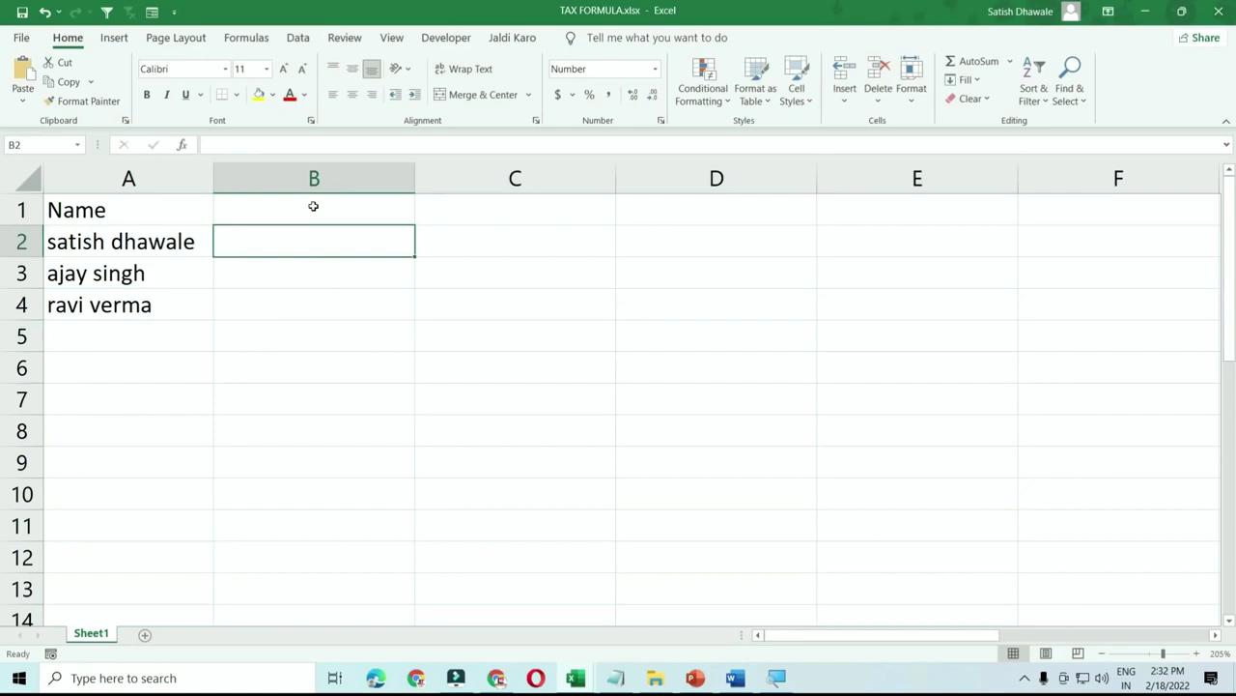
type("SAT")
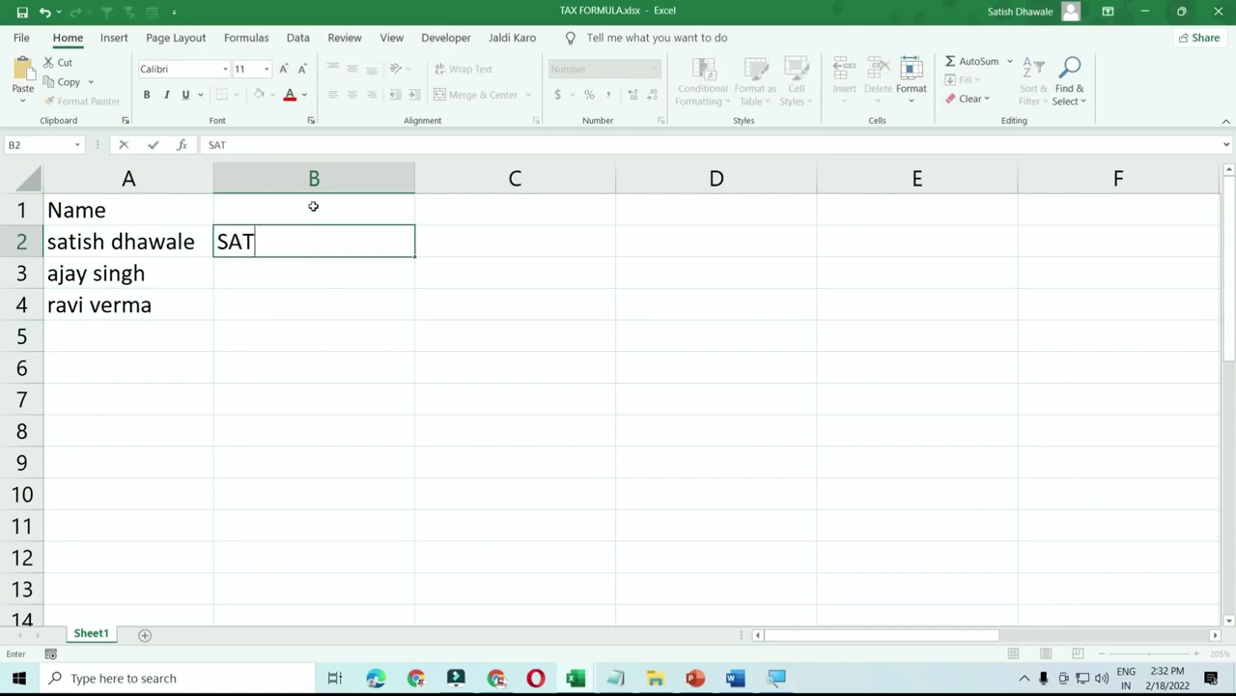
type("ISH DHAW")
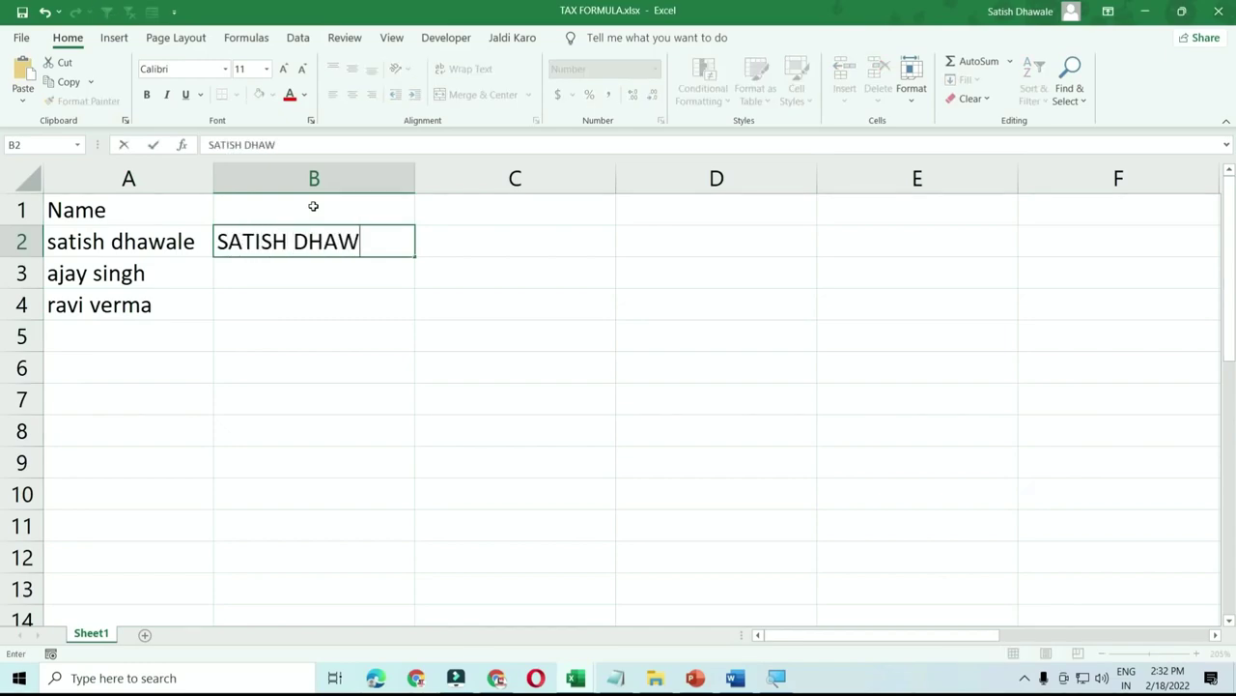
type("ALE")
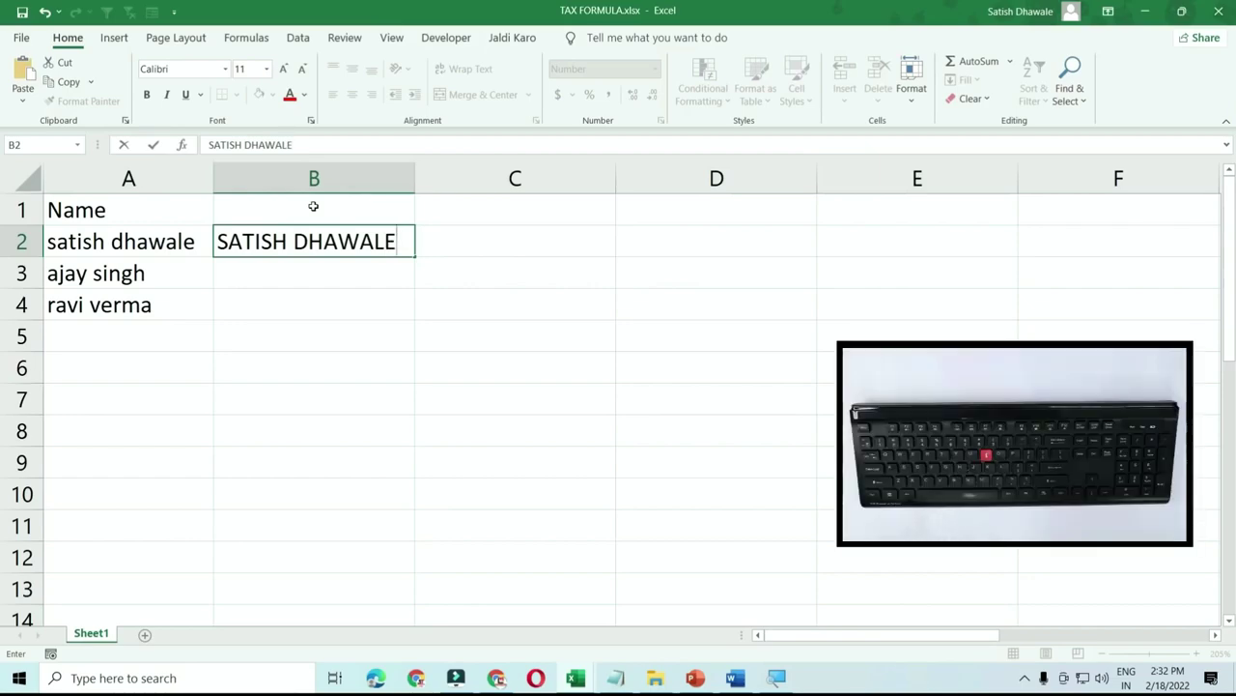
key("Return")
key("ctrl+e")
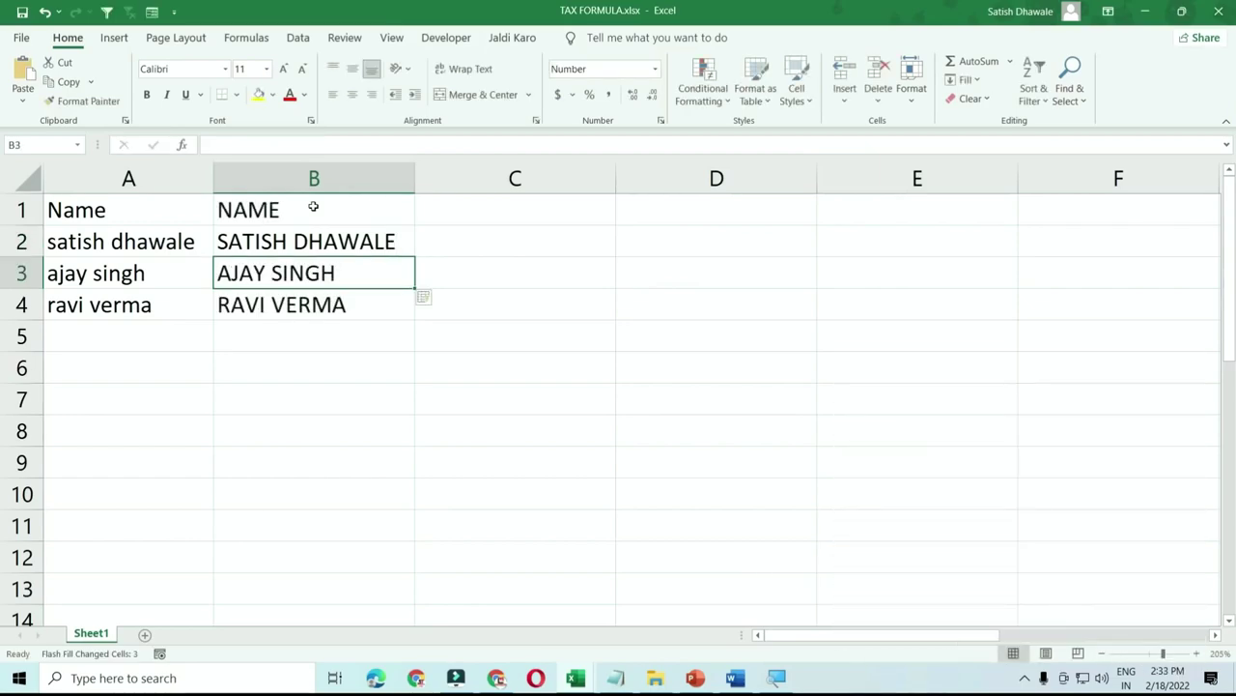
Flash Fill column C with proper-case versions of the names
left_click(461, 244)
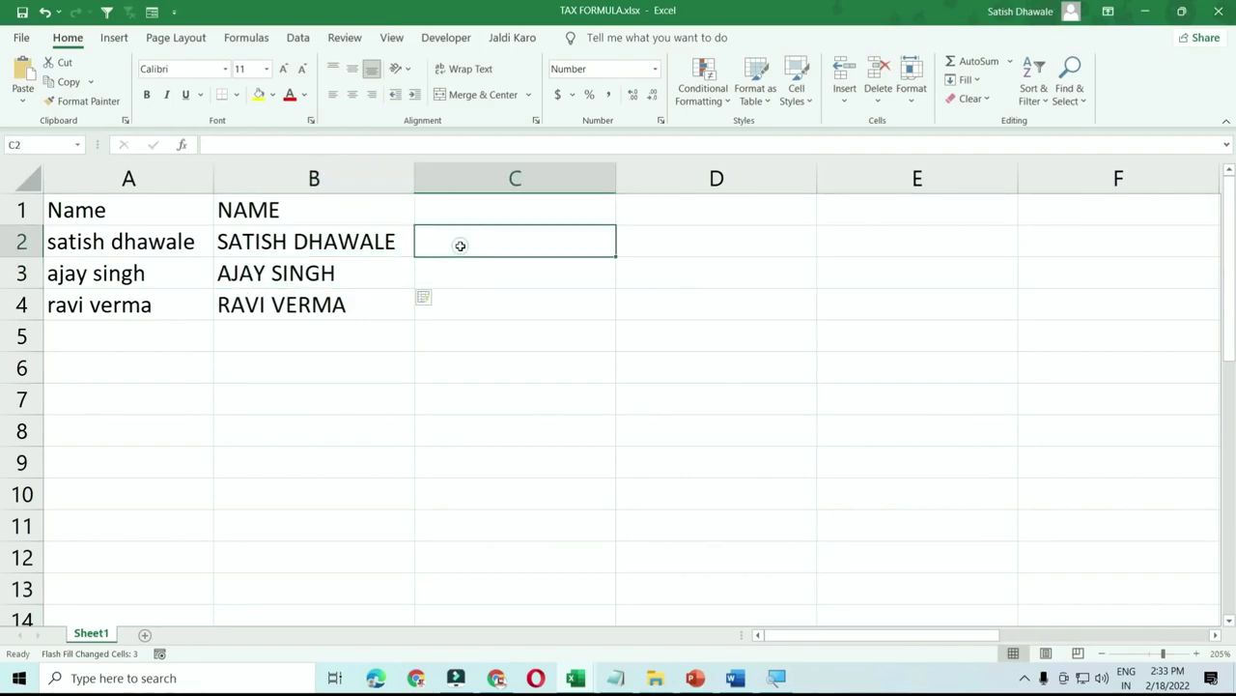
type("s")
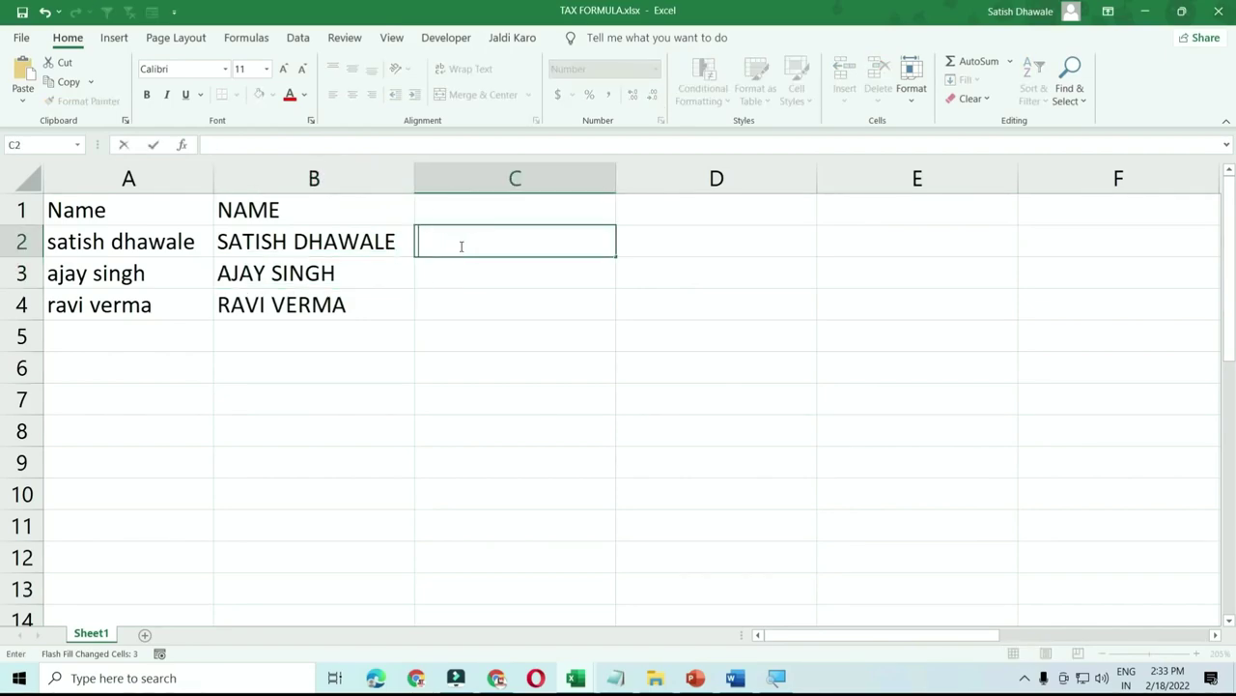
type("atish")
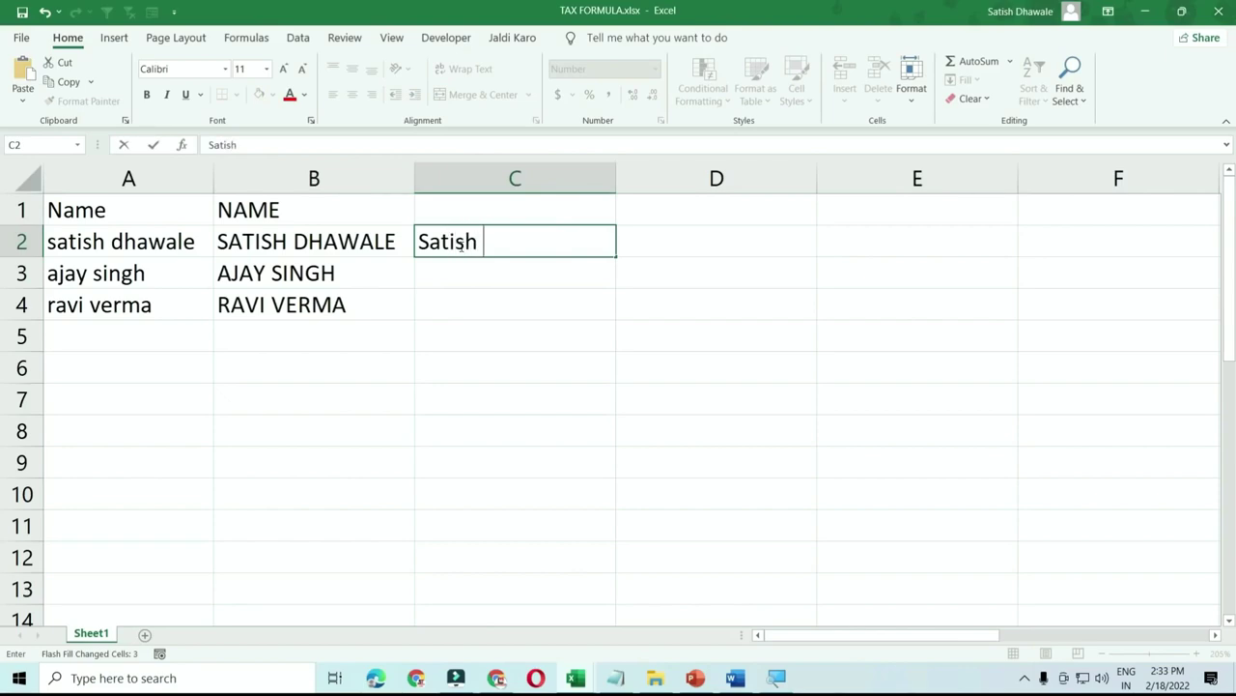
type(" Dhawale")
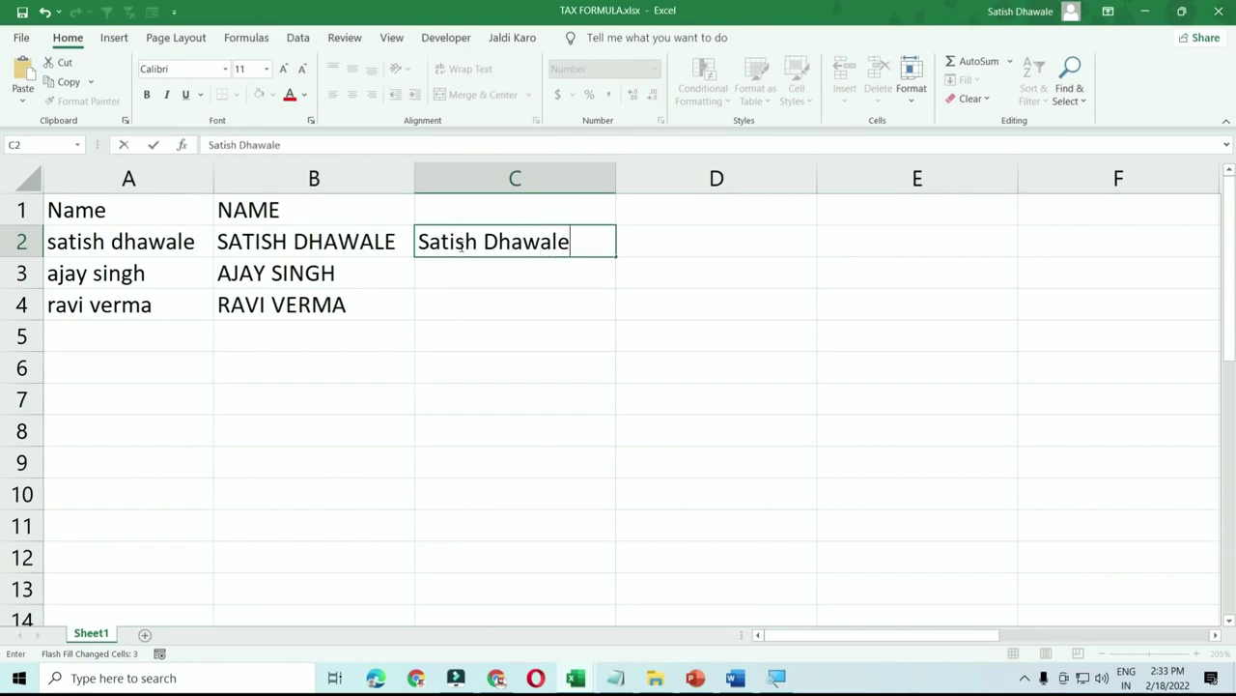
key("Return")
key("ctrl+e")
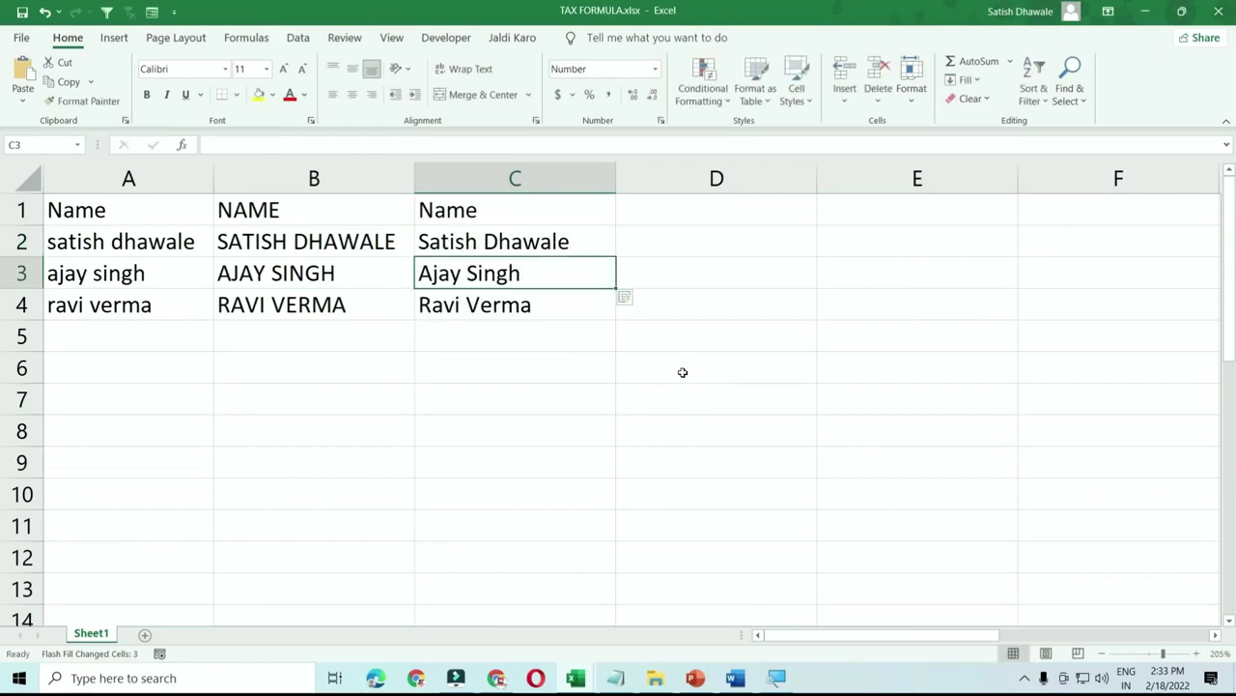
Flash Fill column D with first names, clear them, then Flash Fill surnames instead
left_click(697, 238)
type("Sat")
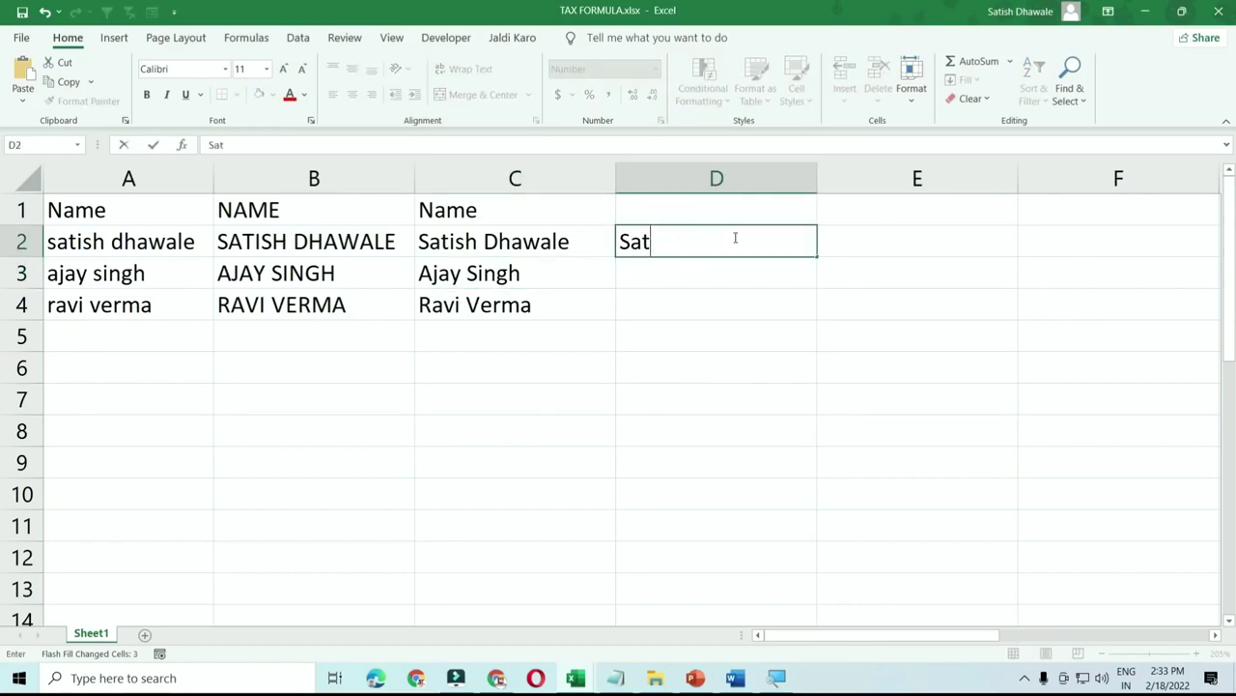
type("ish")
key("Return")
key("ctrl+e")
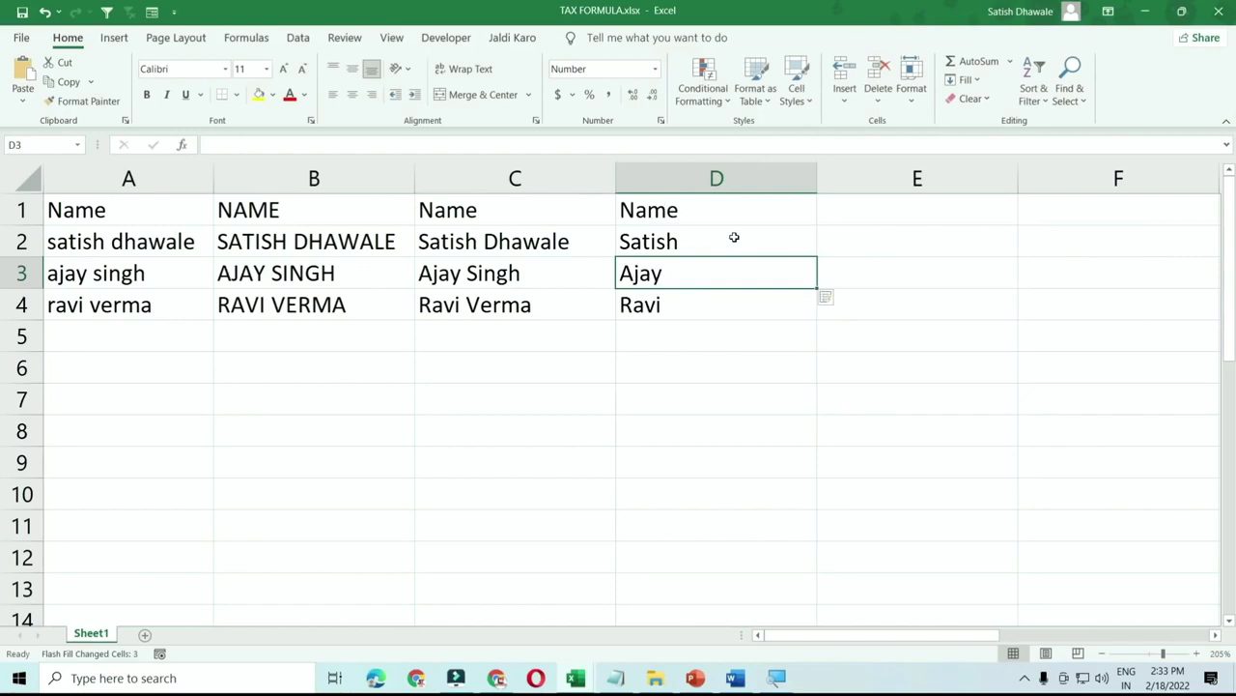
left_click_drag(730, 242, 722, 310)
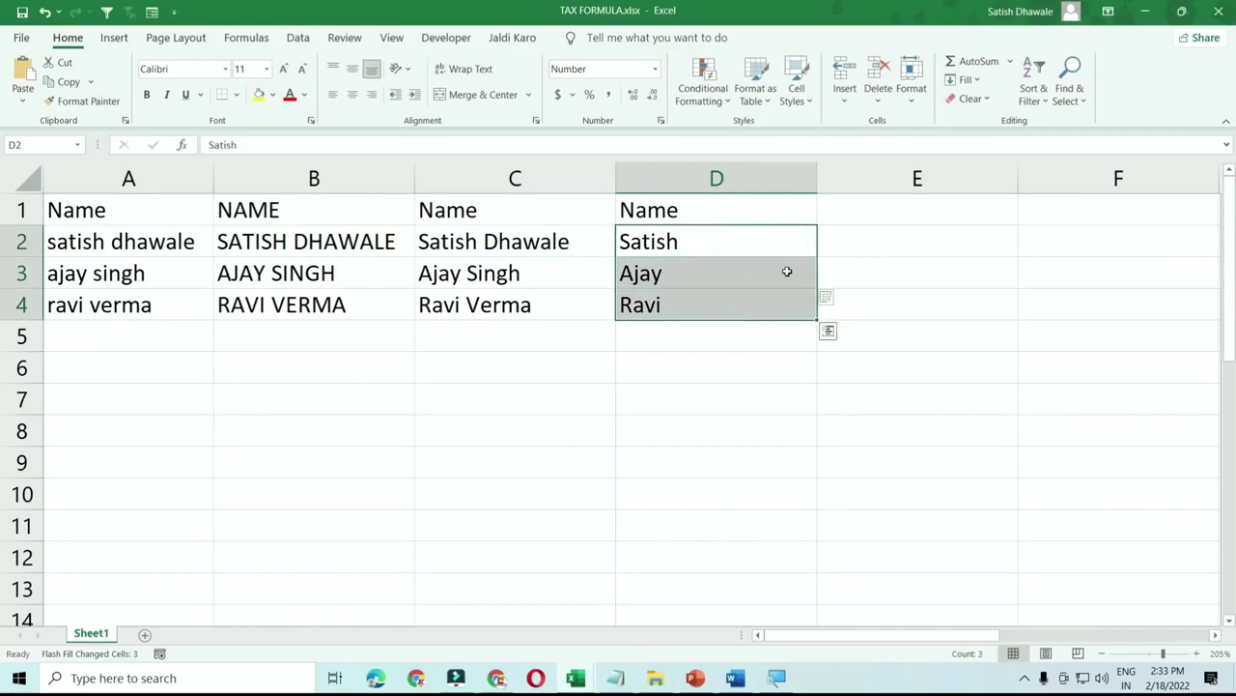
left_click_drag(665, 210, 679, 297)
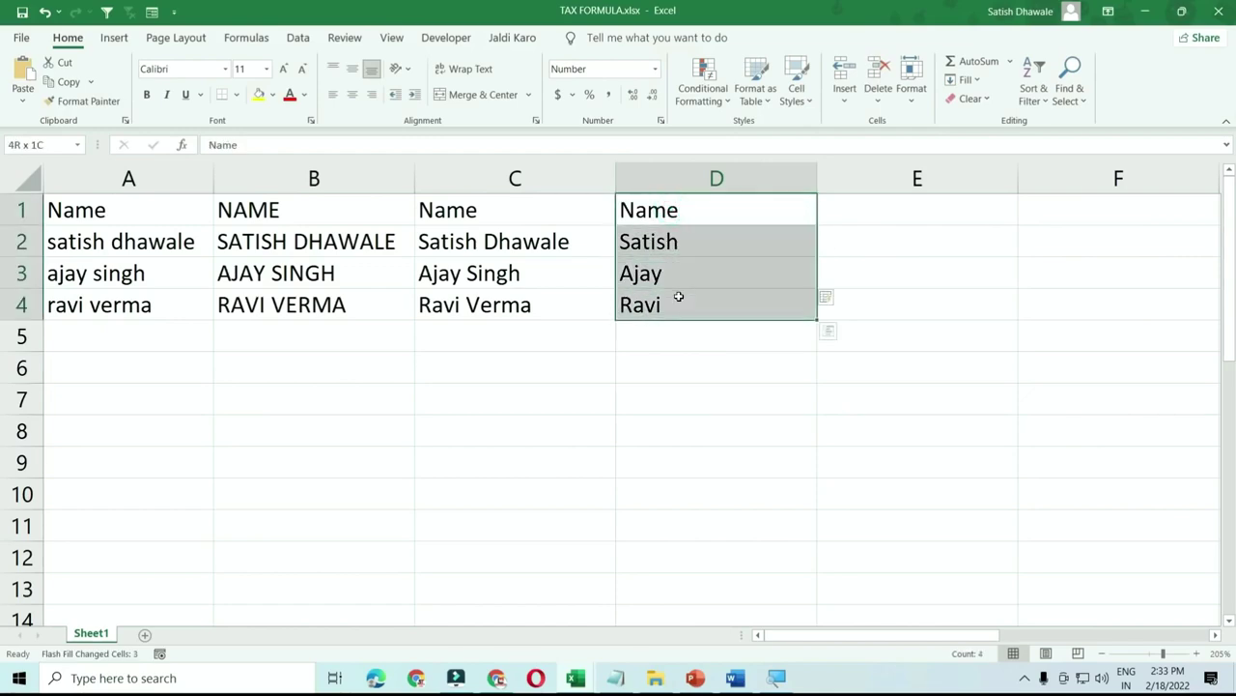
key("Delete")
left_click(688, 243)
type("Dh")
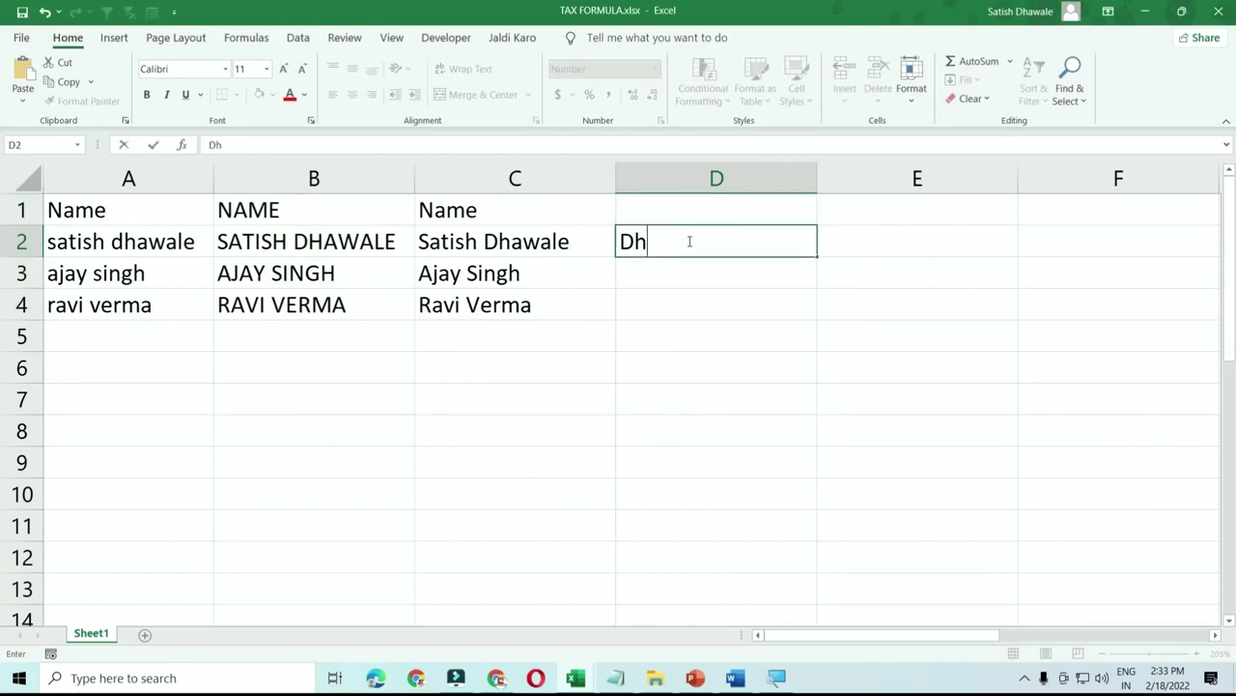
type("awale")
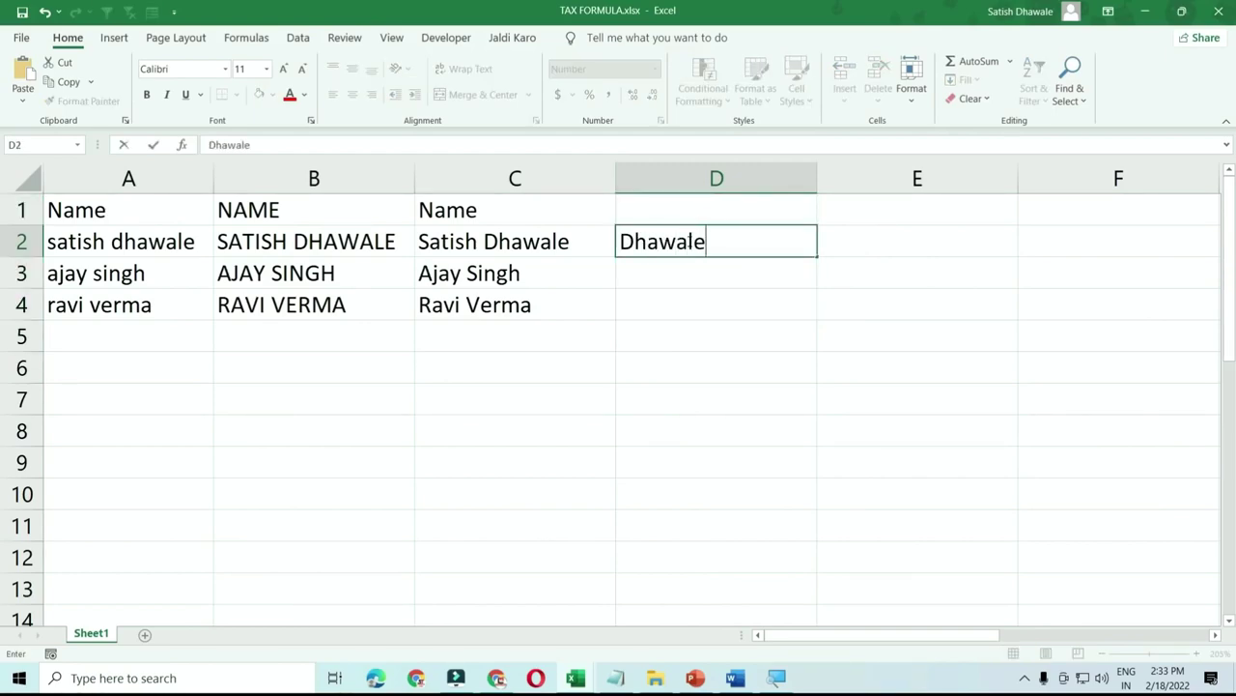
key("Return")
key("ctrl+e")
Clear the whole name table A1:D4
left_click_drag(705, 213, 50, 304)
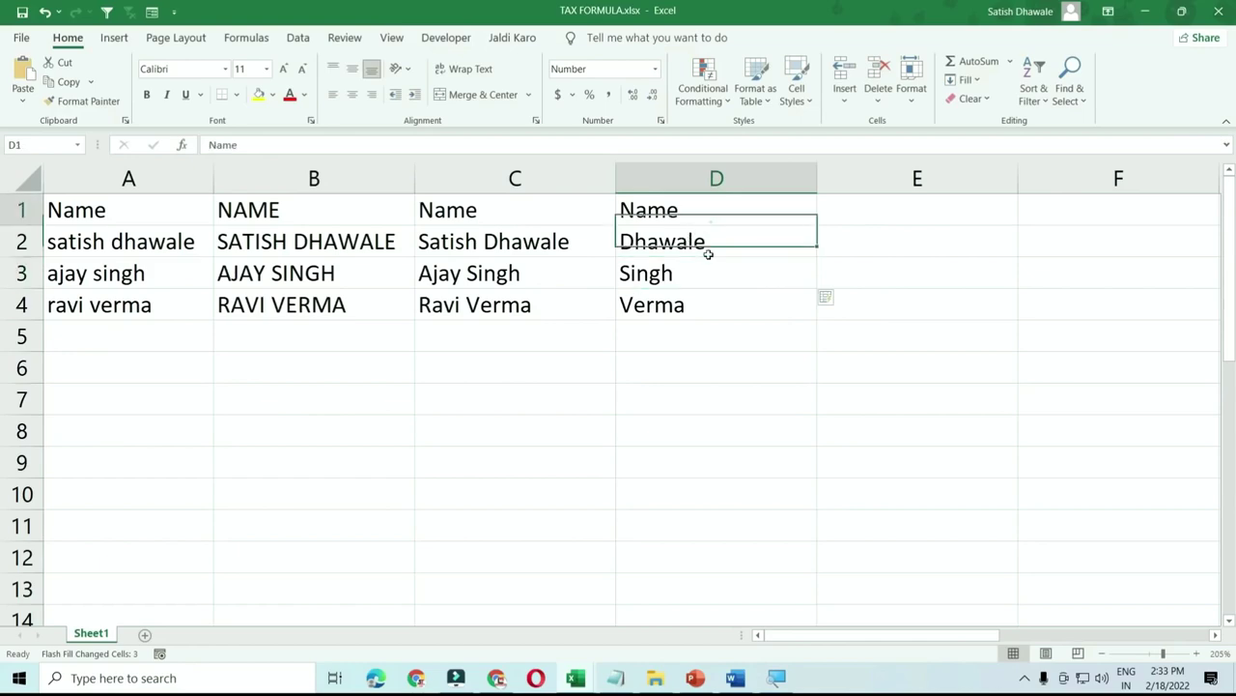
key("Delete")
left_click(165, 330)
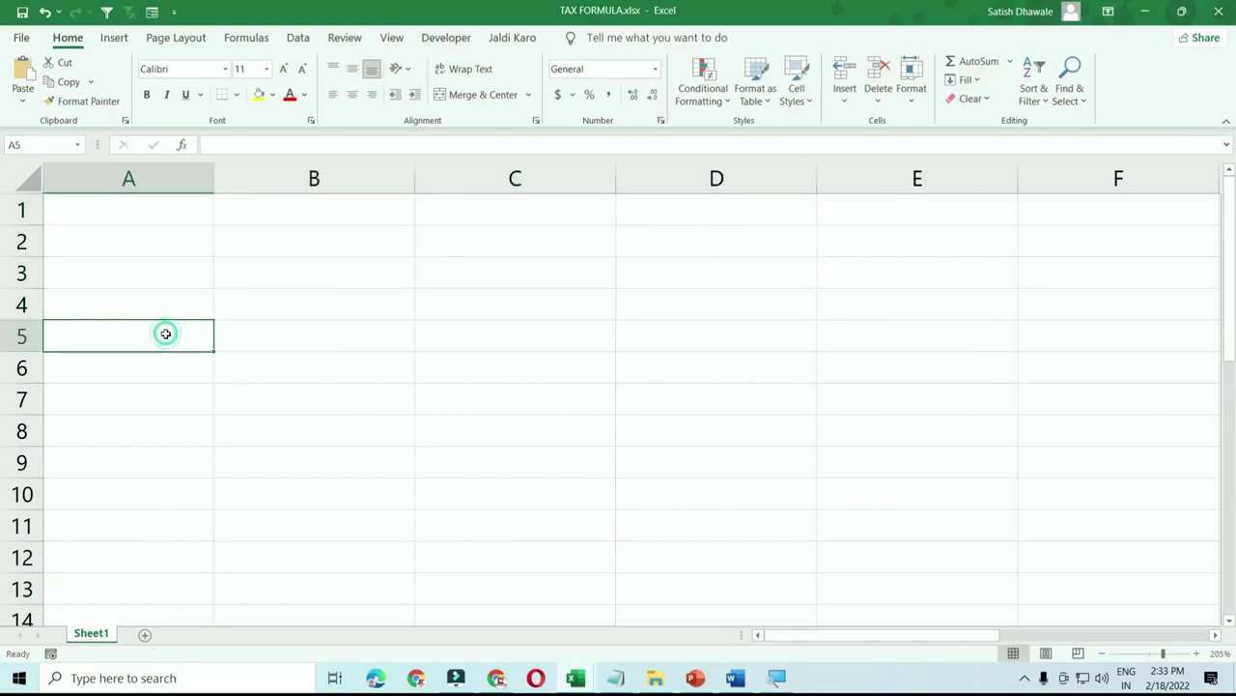
In Word, insert a new line above the first paragraph and type CHAPTER
left_click(734, 678)
left_click_drag(839, 334, 232, 274)
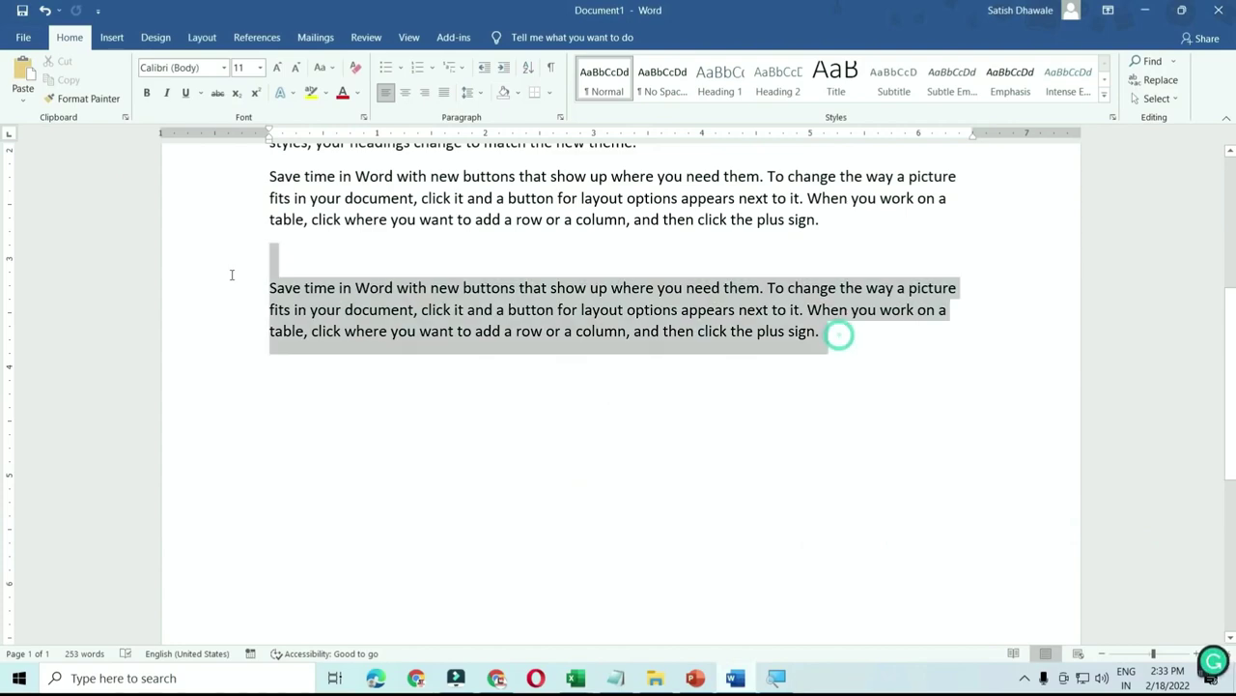
scroll(246, 290, "up", 5)
left_click(272, 284)
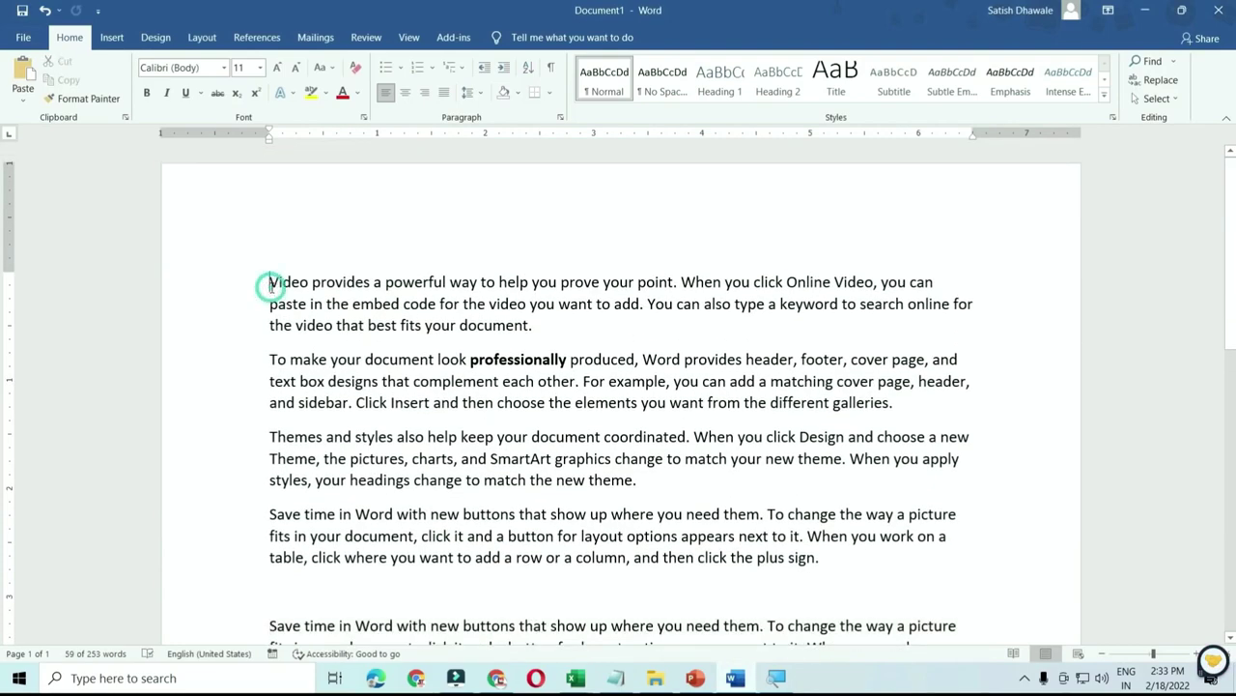
key("Return")
type("CH")
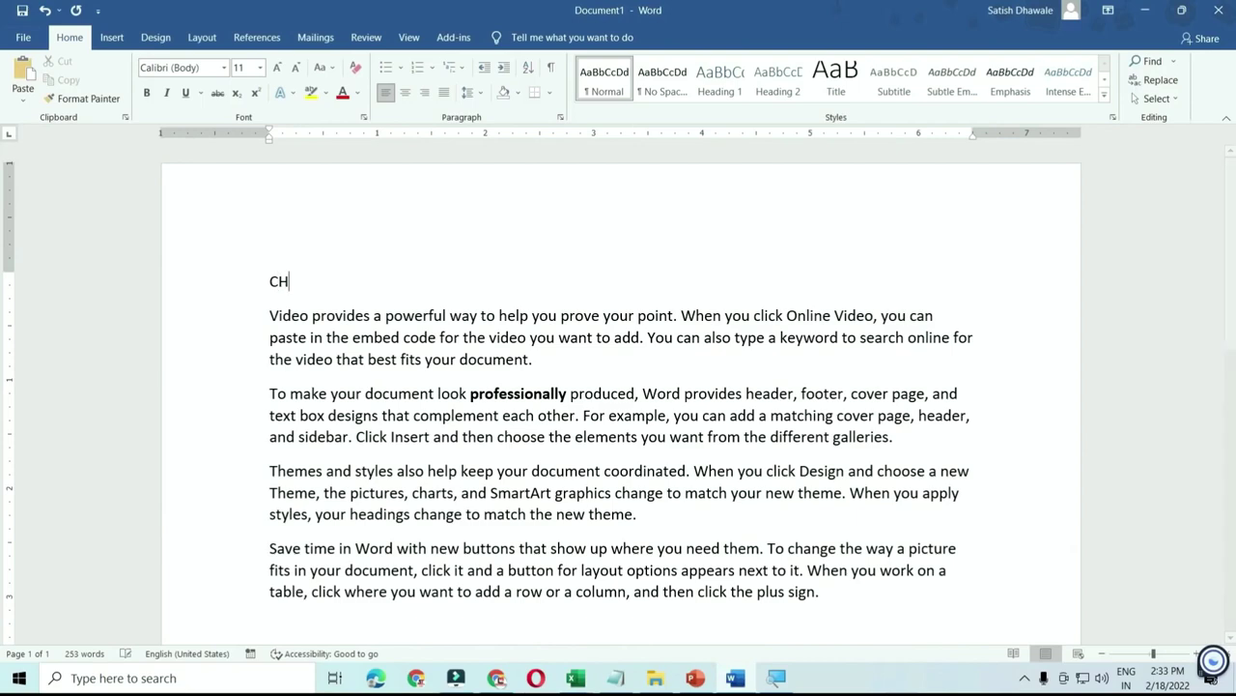
type("APTER")
Center the CHAPTER line as the document's heading
triple_click(295, 283)
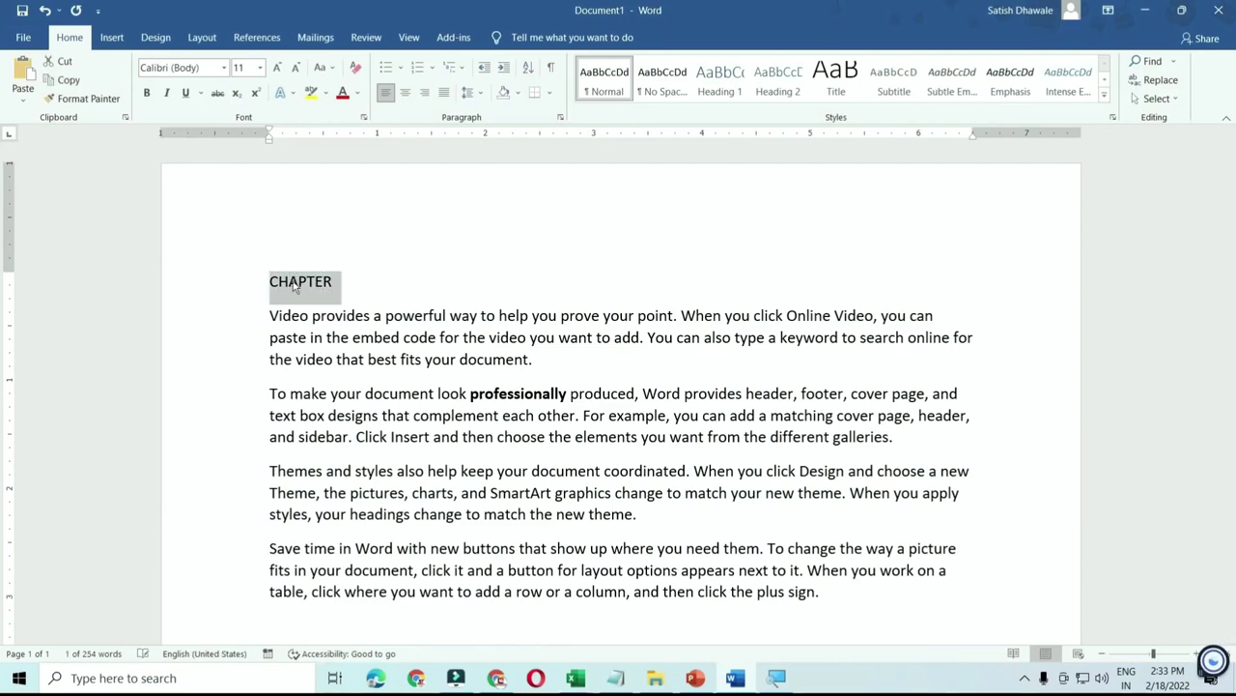
left_click(375, 282)
left_click_drag(344, 282, 250, 291)
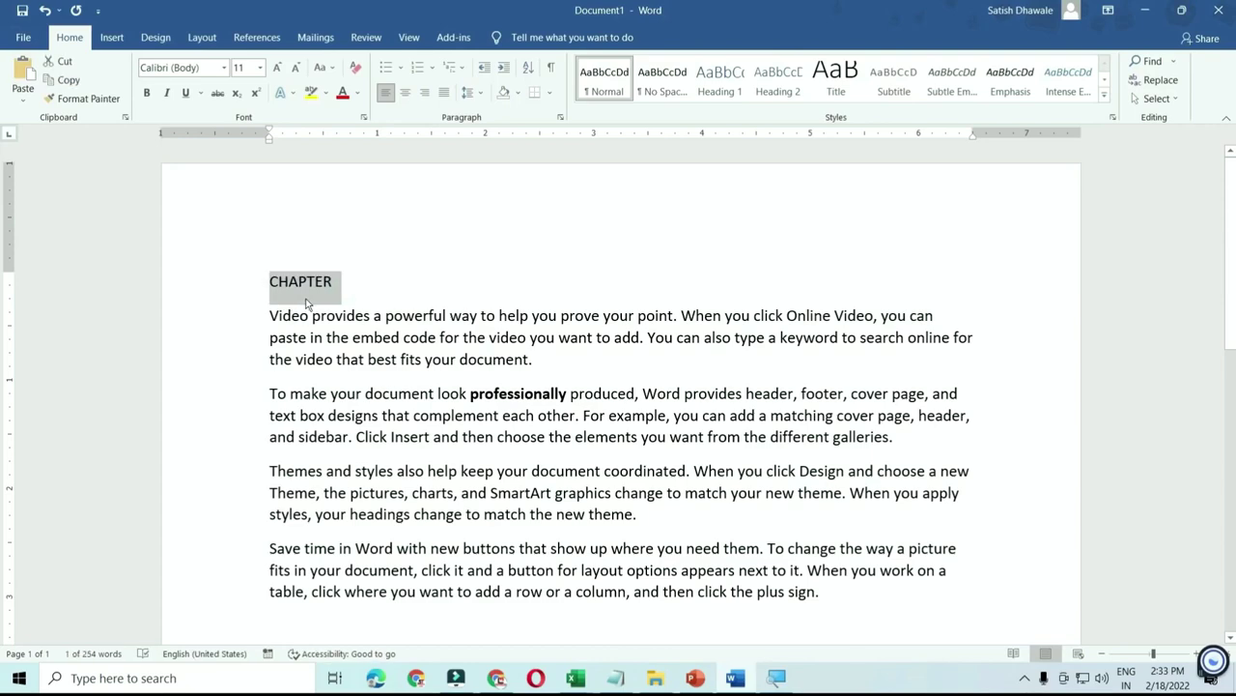
key("ctrl+e")
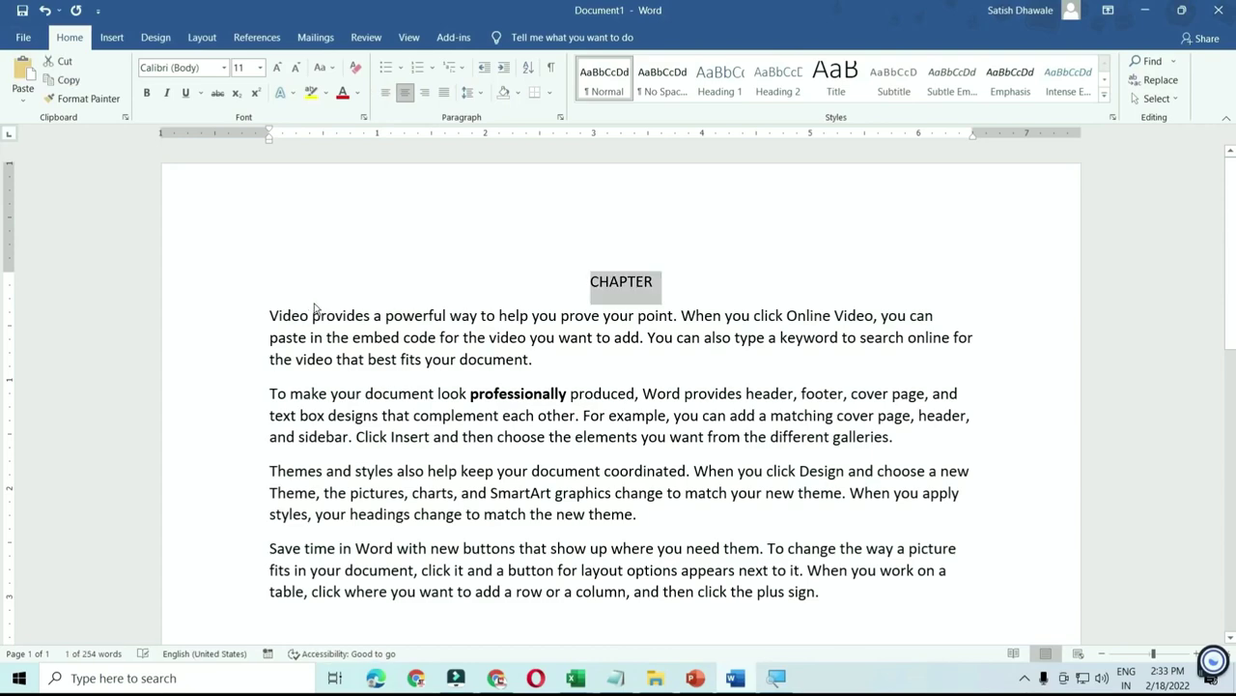
left_click(404, 338)
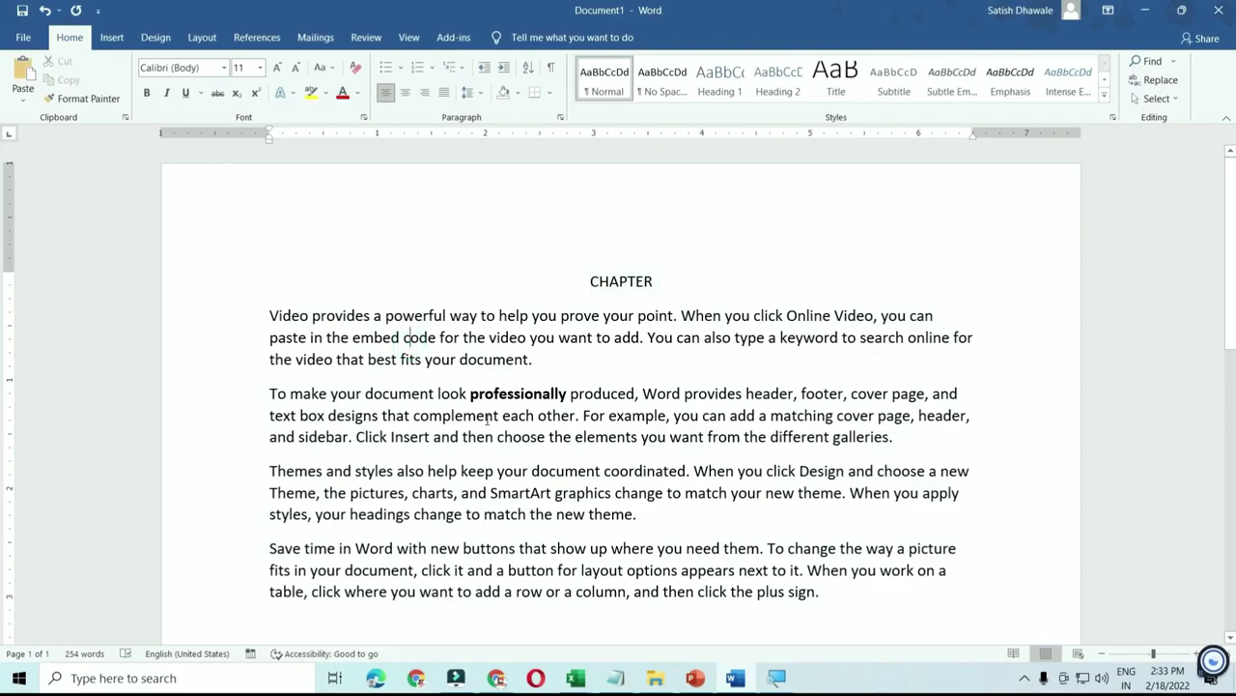
scroll(489, 417, "down", 5)
scroll(489, 417, "up", 3)
scroll(489, 417, "up", 2)
Search the Navigation pane for 'SMAR' and then 'W', then erase the search term
key("ctrl+f")
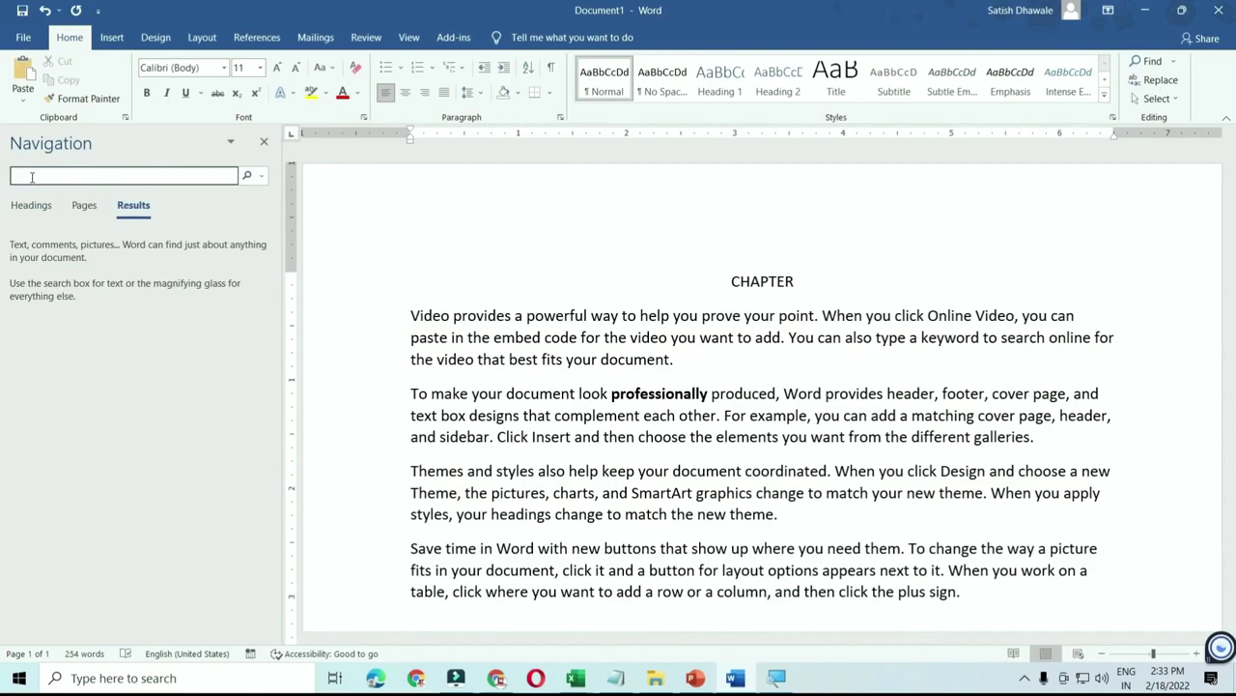
type("SMAR")
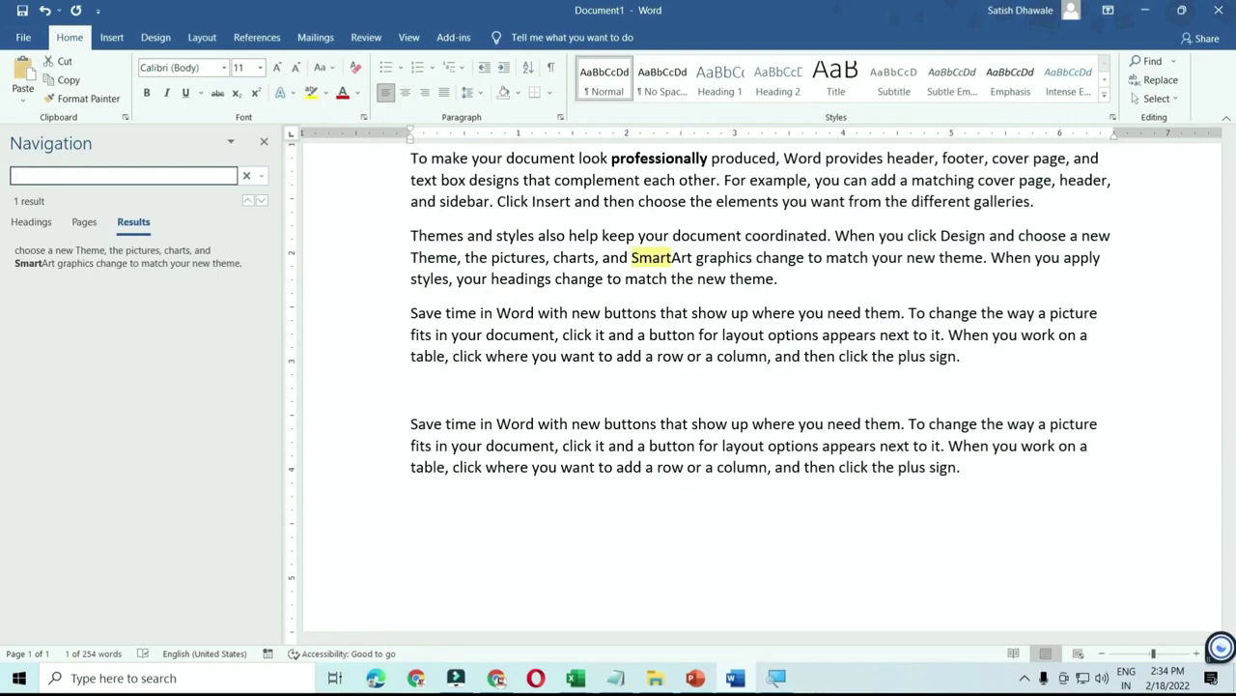
type("Word")
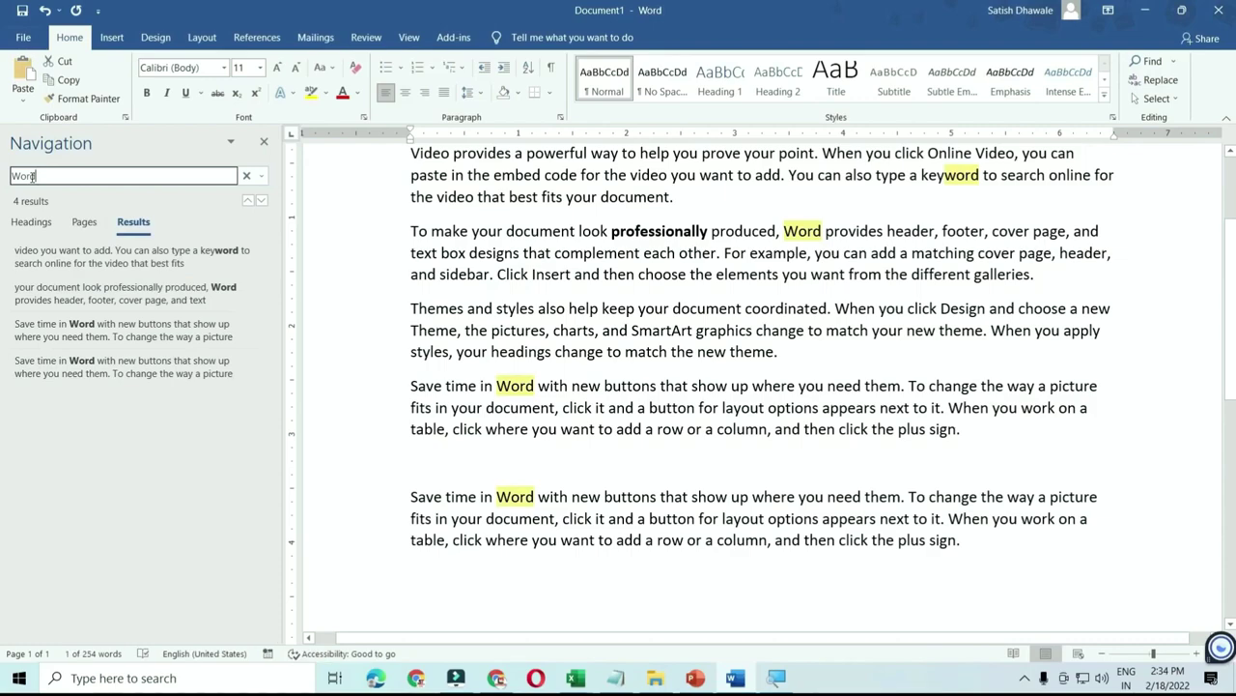
key("BackSpace")
key("BackSpace")
key("BackSpace")
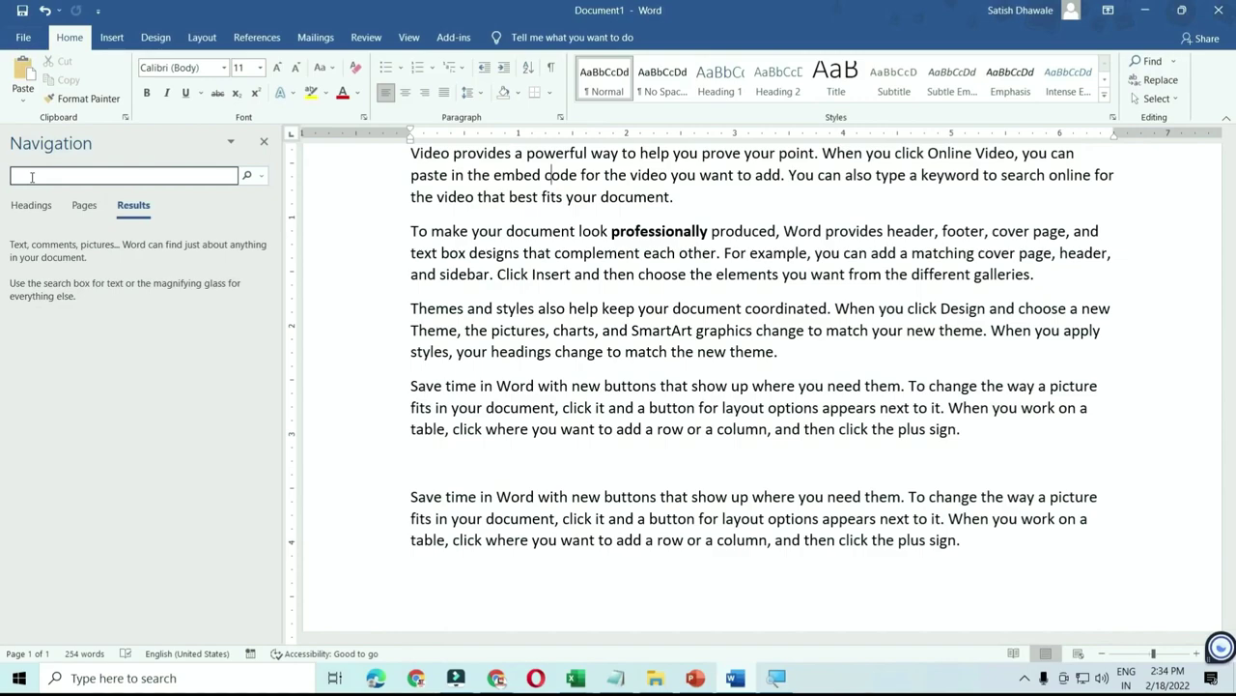
Close the Navigation pane and type a sample sentence ending 'is good boy' on the last line
left_click(265, 144)
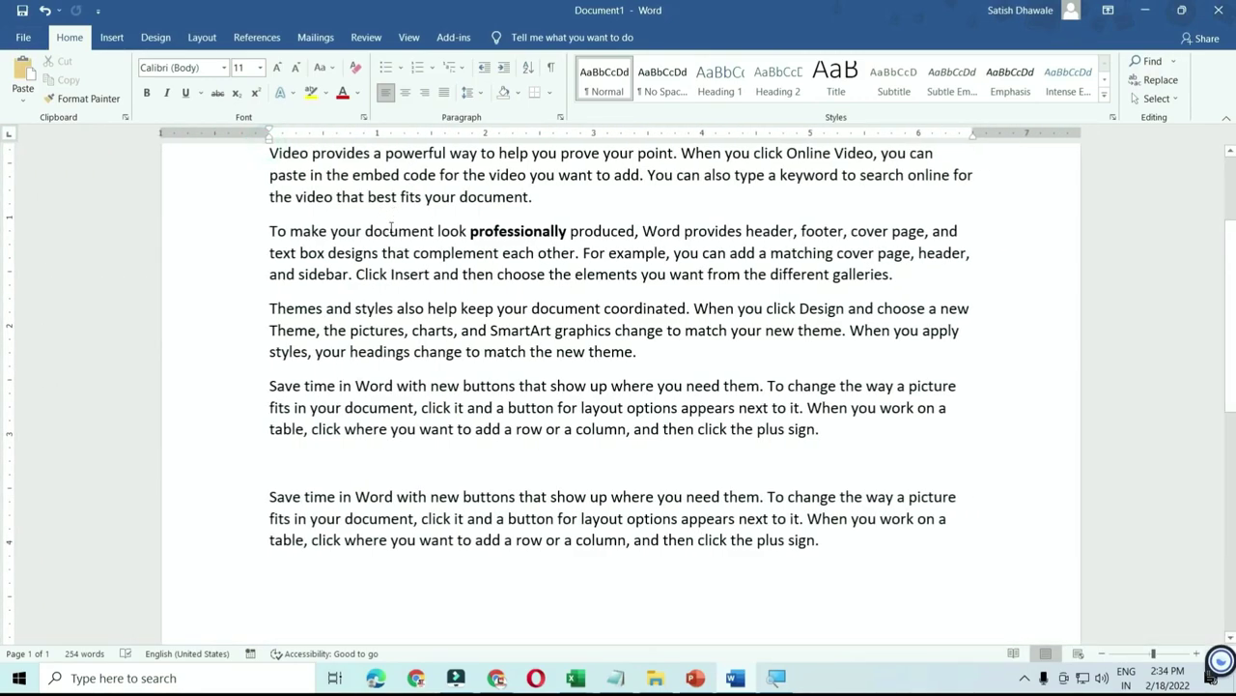
scroll(385, 268, "up", 3)
scroll(638, 563, "down", 3)
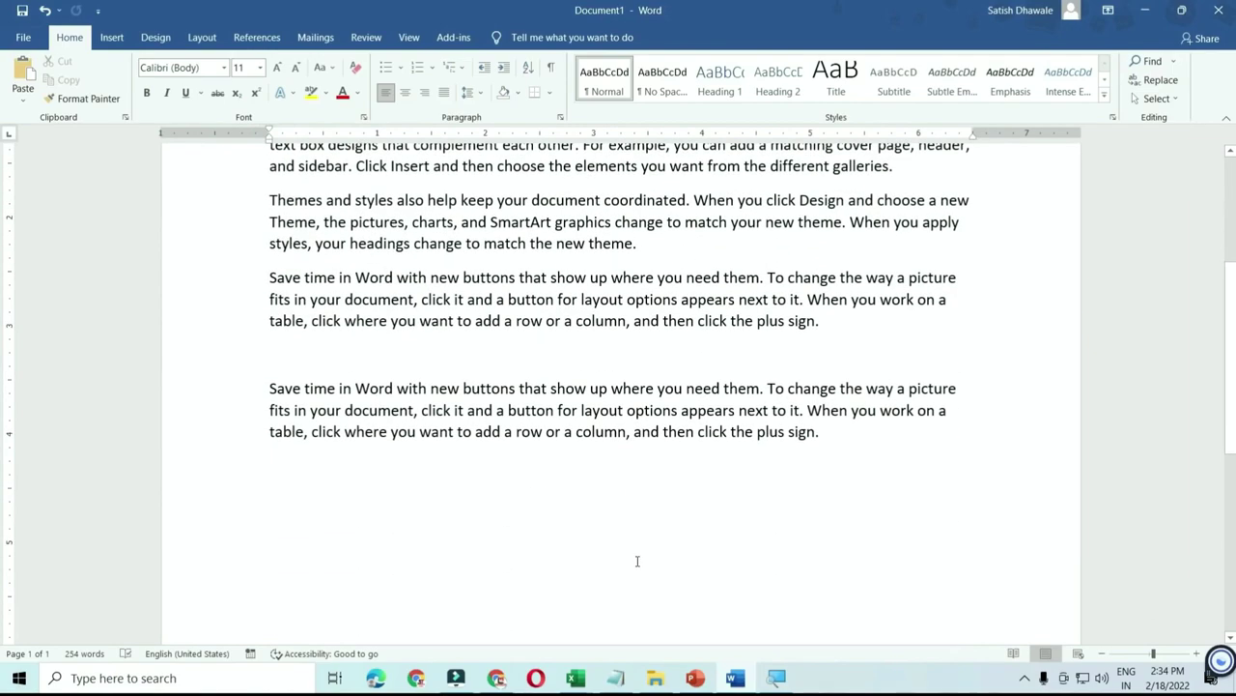
scroll(665, 563, "up", 3)
scroll(666, 567, "down", 2)
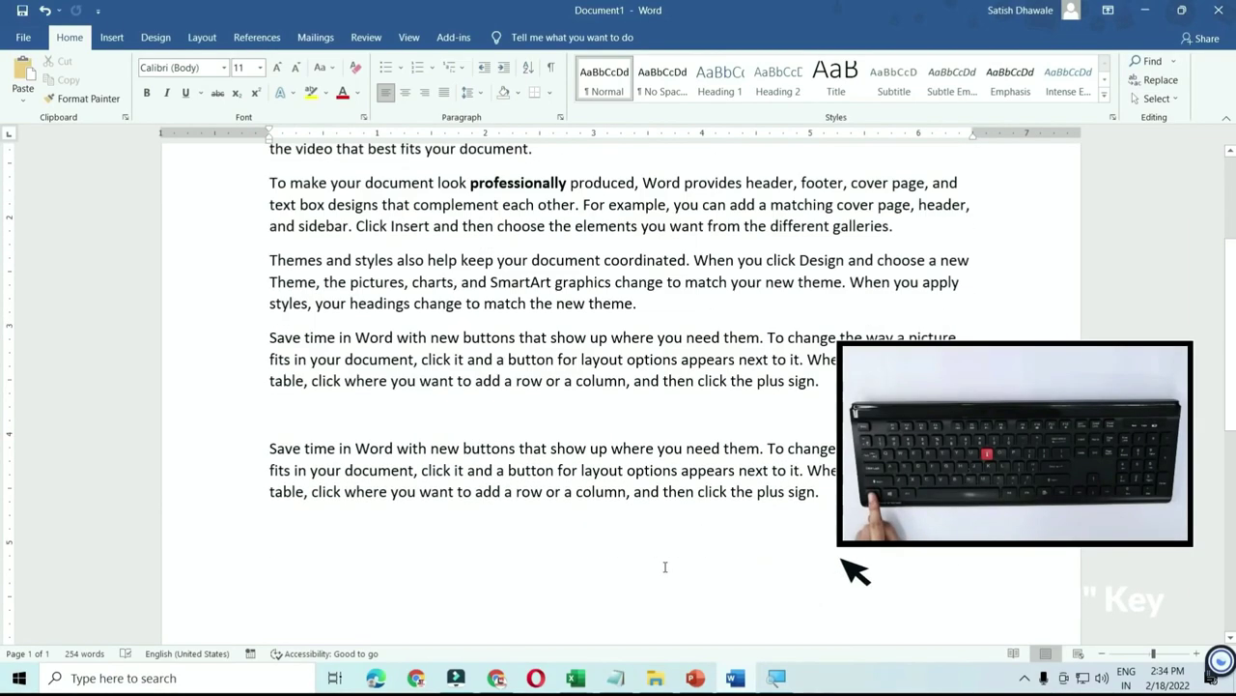
scroll(411, 519, "down", 1)
left_click(412, 519)
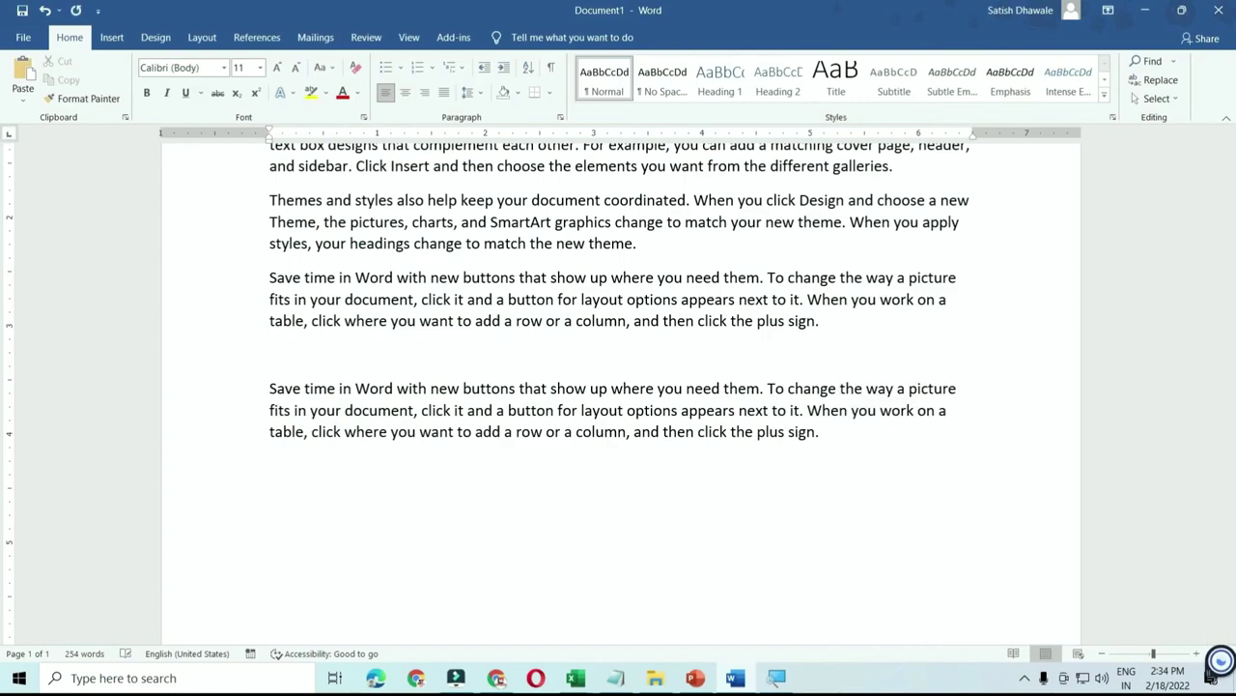
type("Anil ")
type("is good boy")
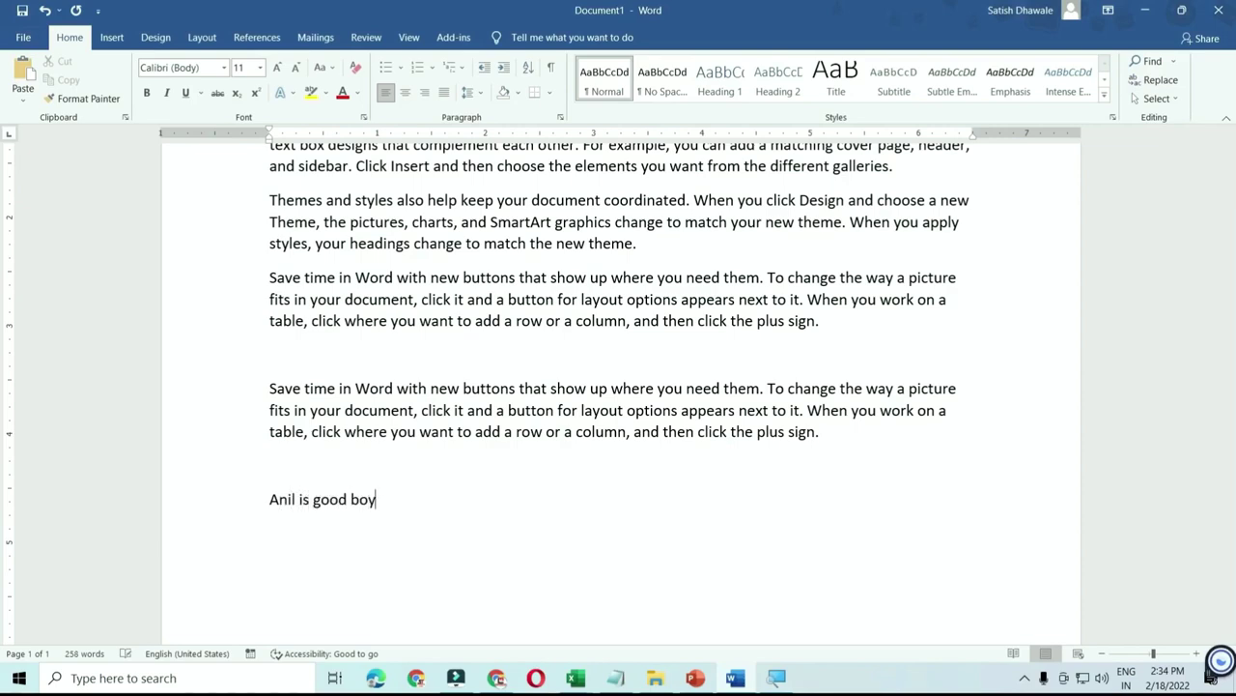
Copy the sentence and paste it below to make four identical lines
triple_click(411, 519)
key("ctrl+c")
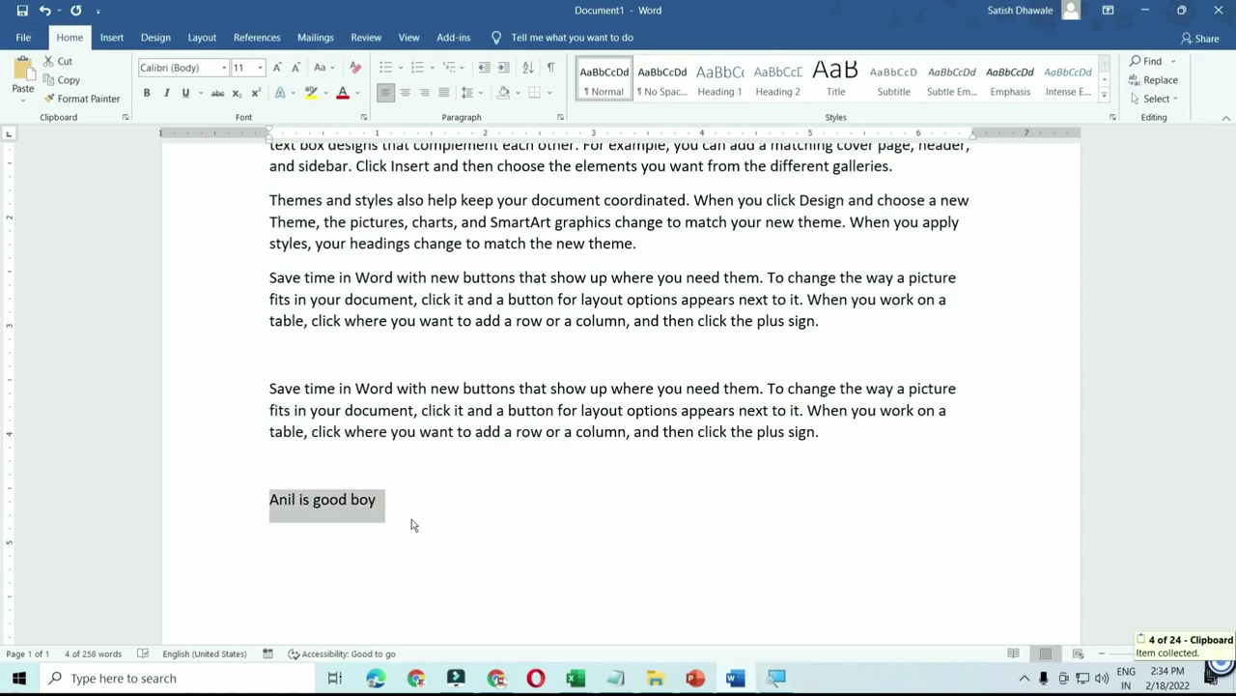
left_click(412, 519)
key("Return")
key("ctrl+v")
key("ctrl+v")
key("ctrl+v")
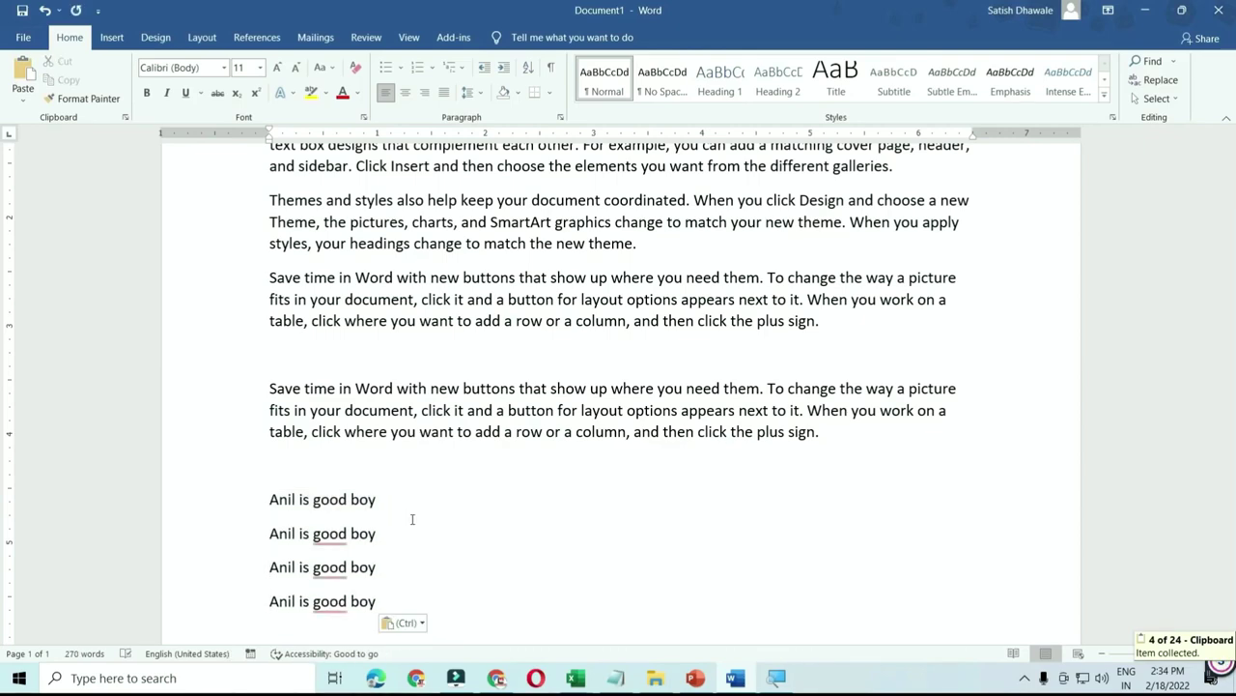
scroll(412, 519, "down", 3)
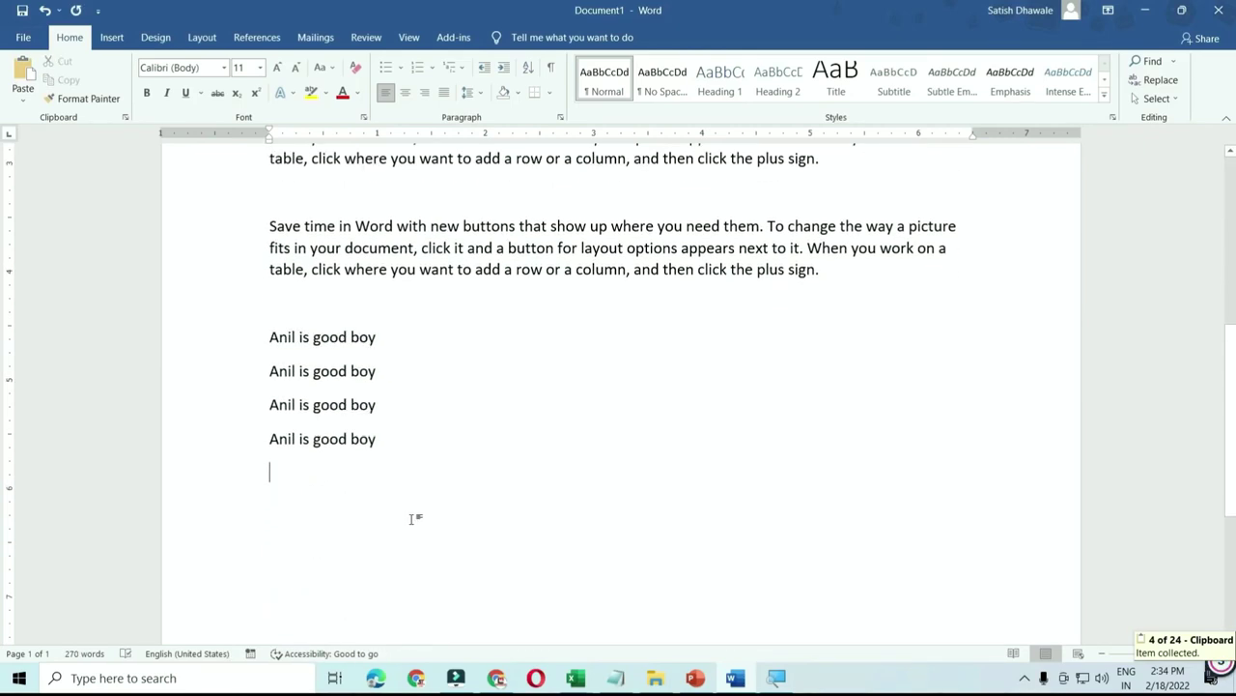
left_click(270, 337)
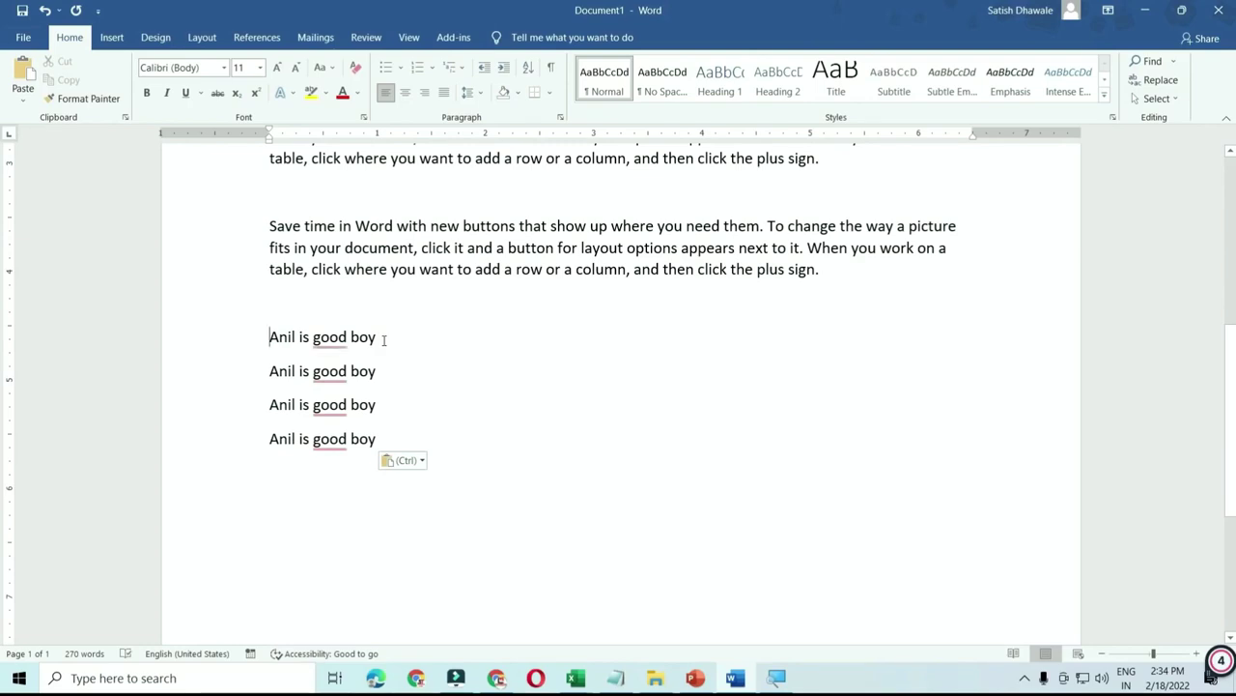
Replace all 'good' with 'bad' in Find and Replace, making 4 replacements
key("ctrl+h")
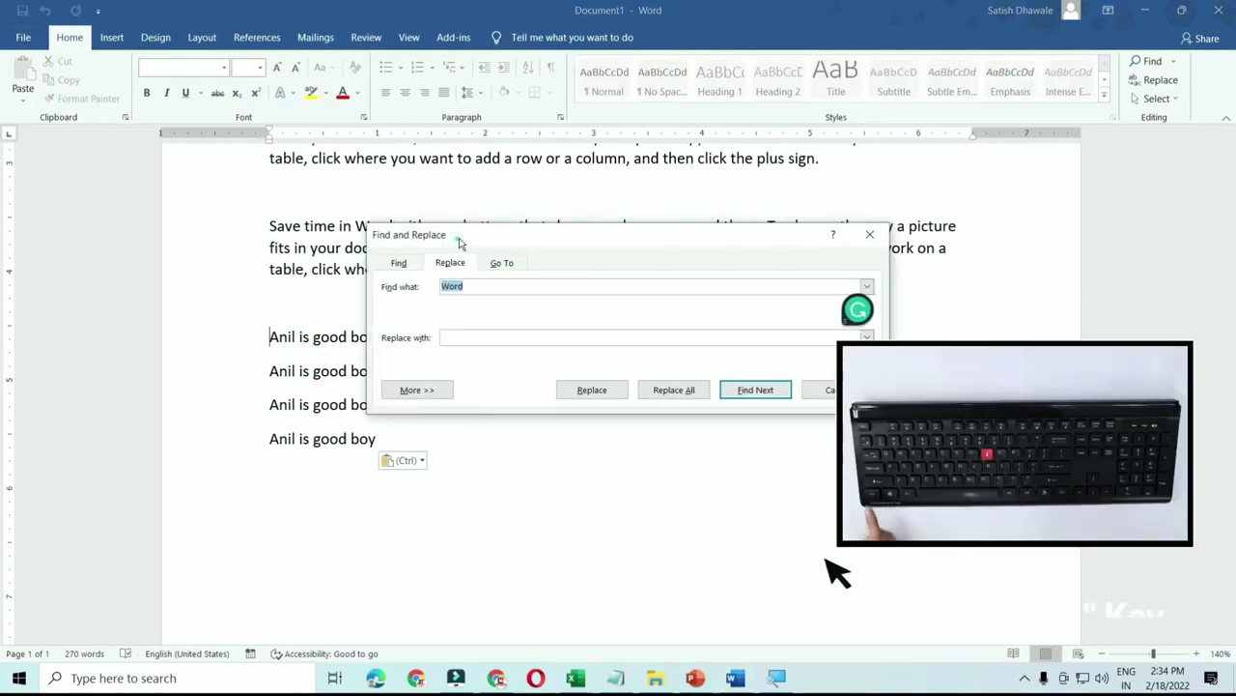
left_click_drag(454, 251, 579, 267)
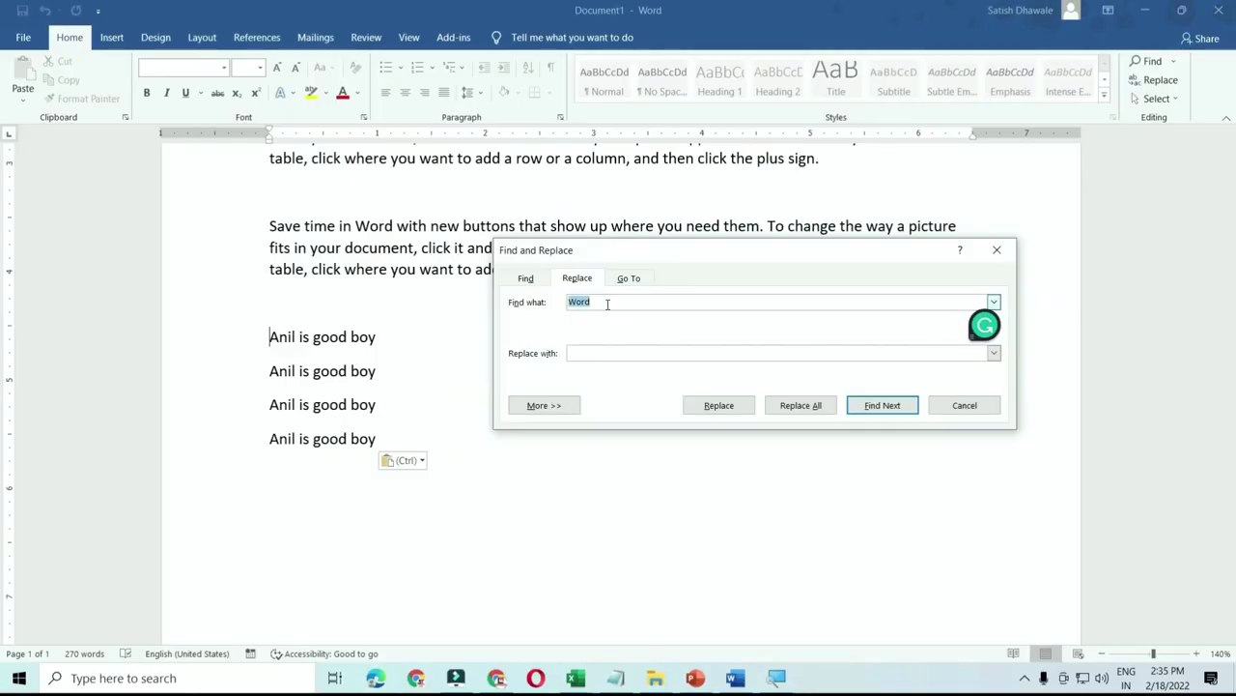
key("BackSpace")
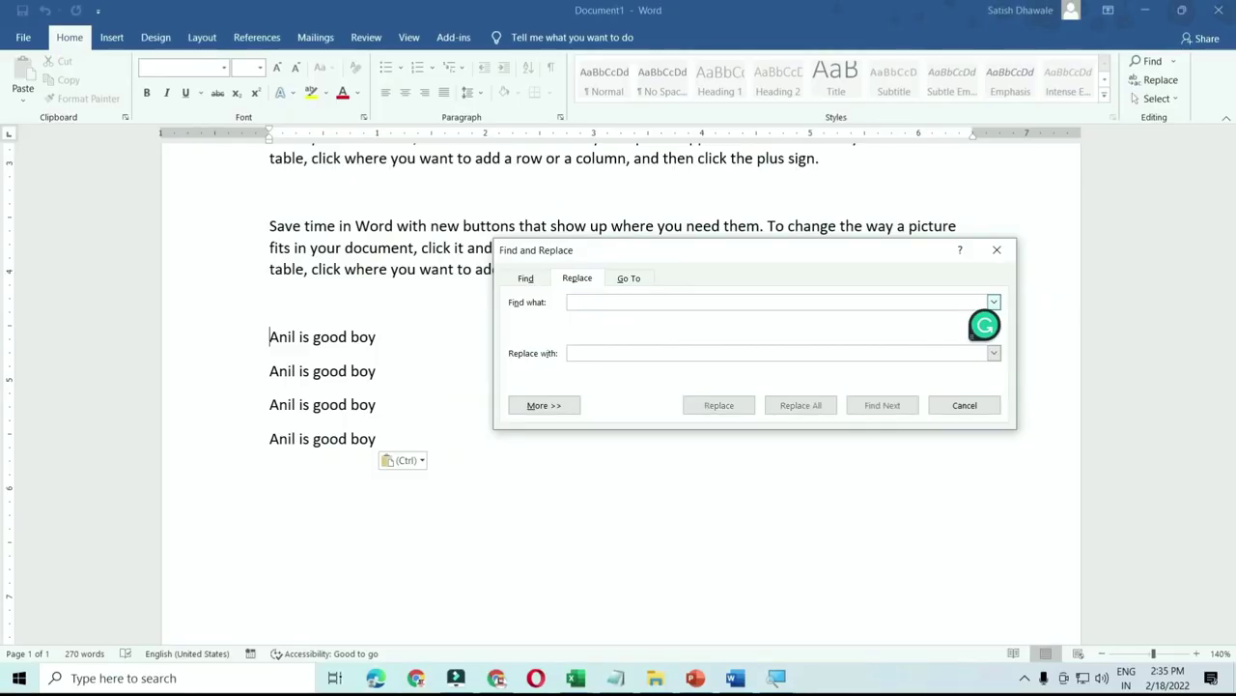
type("G")
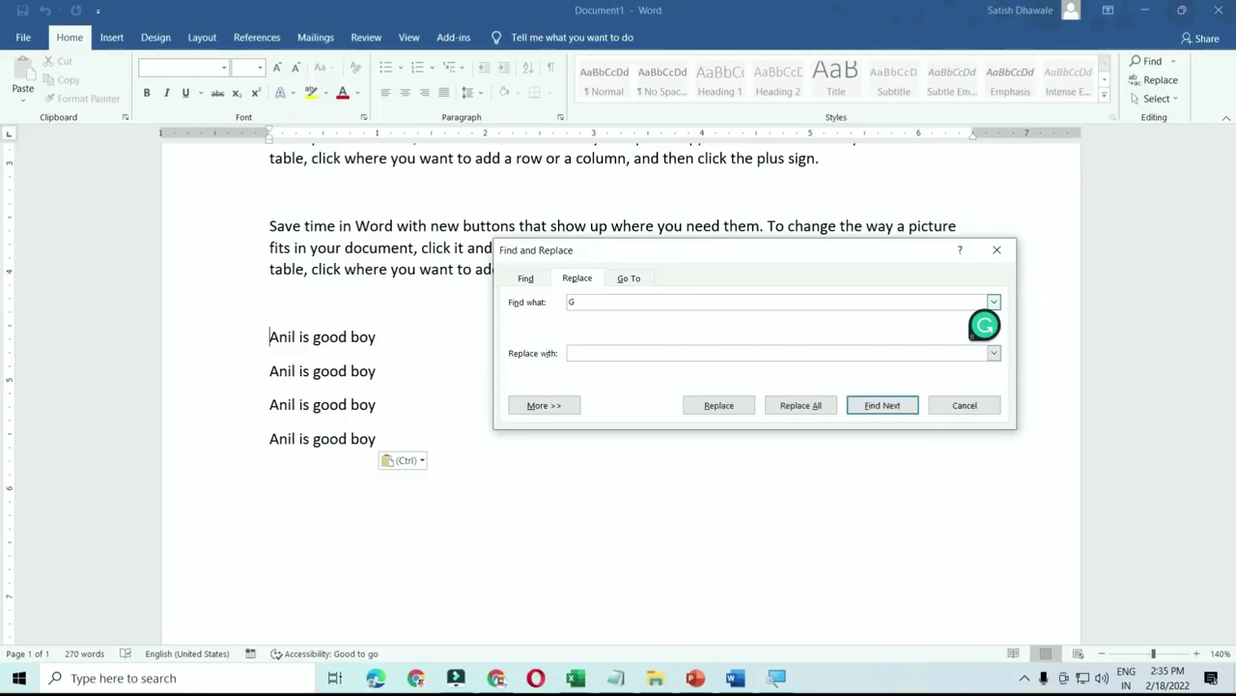
key("BackSpace")
type("good")
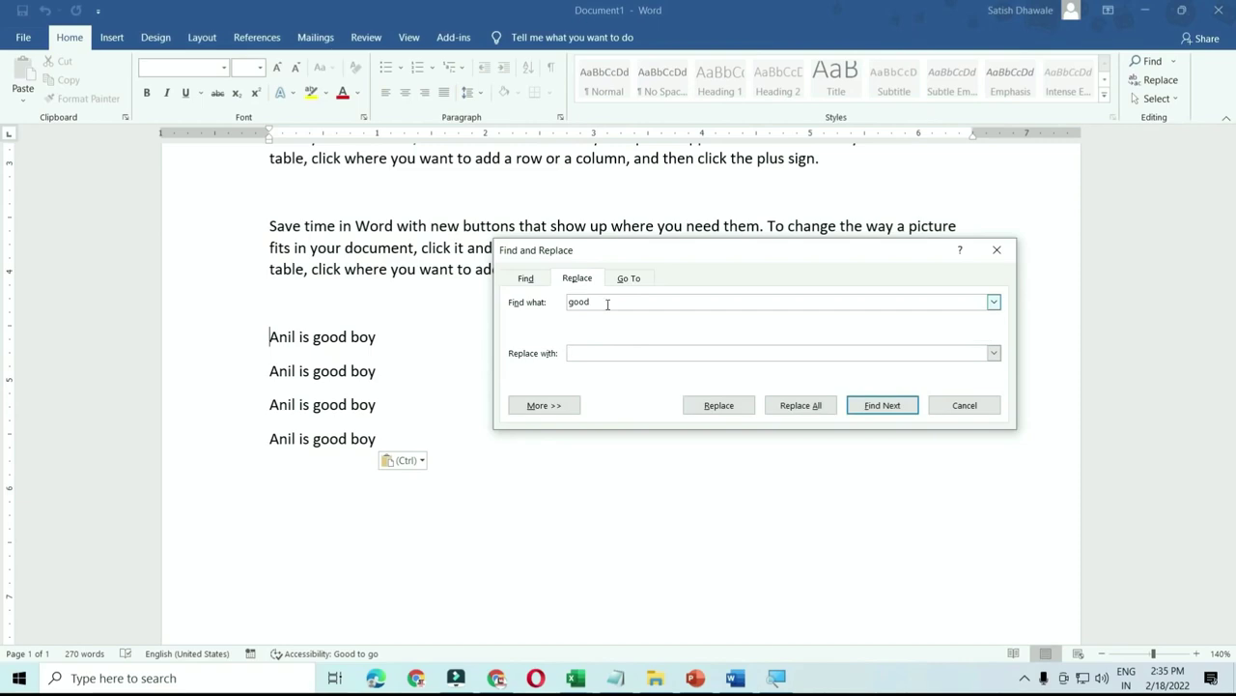
key("Tab")
type("bad")
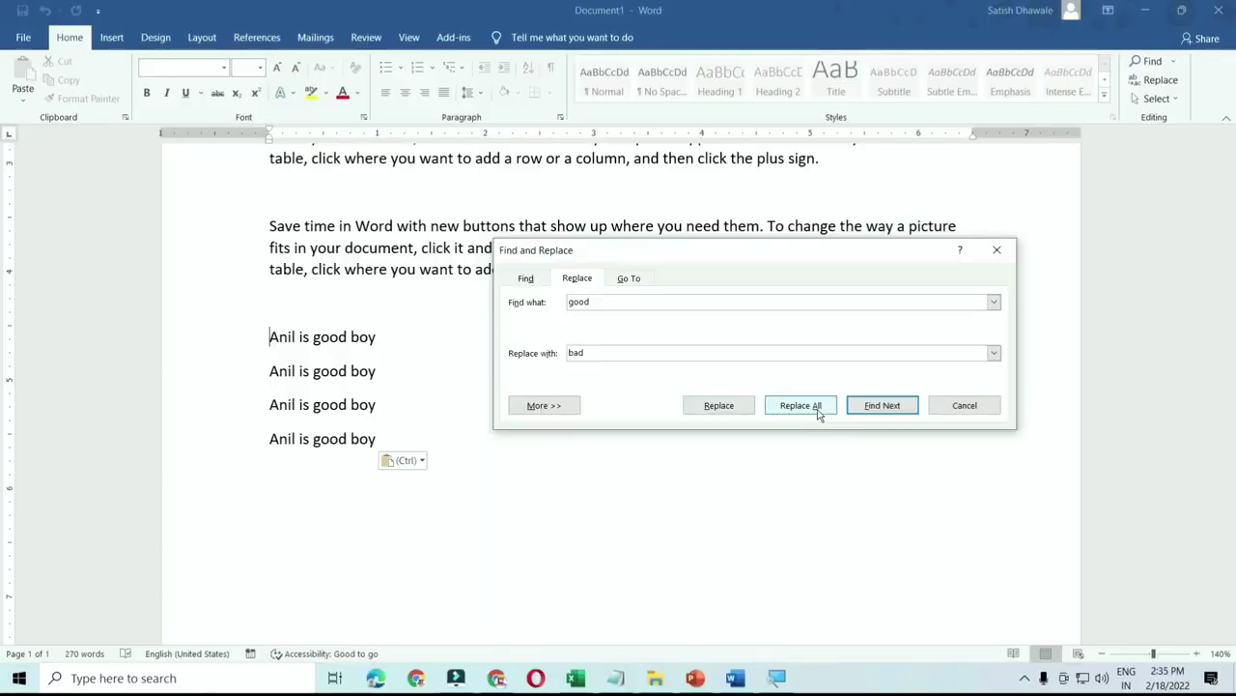
left_click(819, 408)
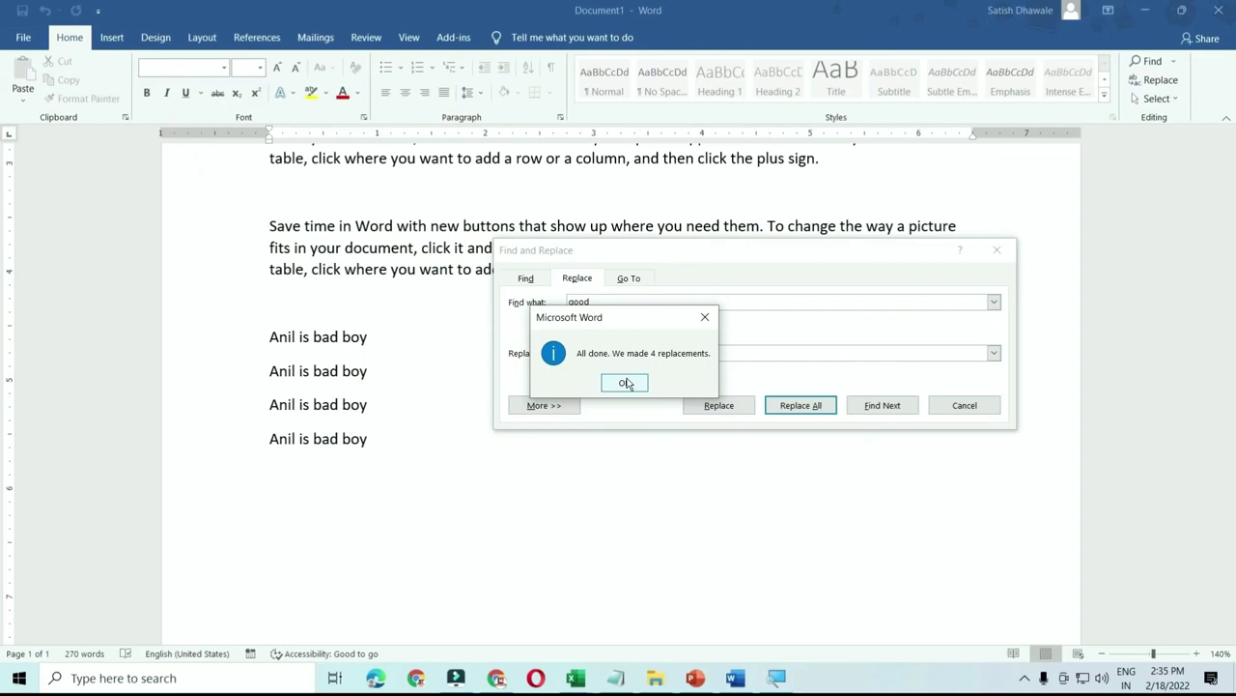
left_click(626, 383)
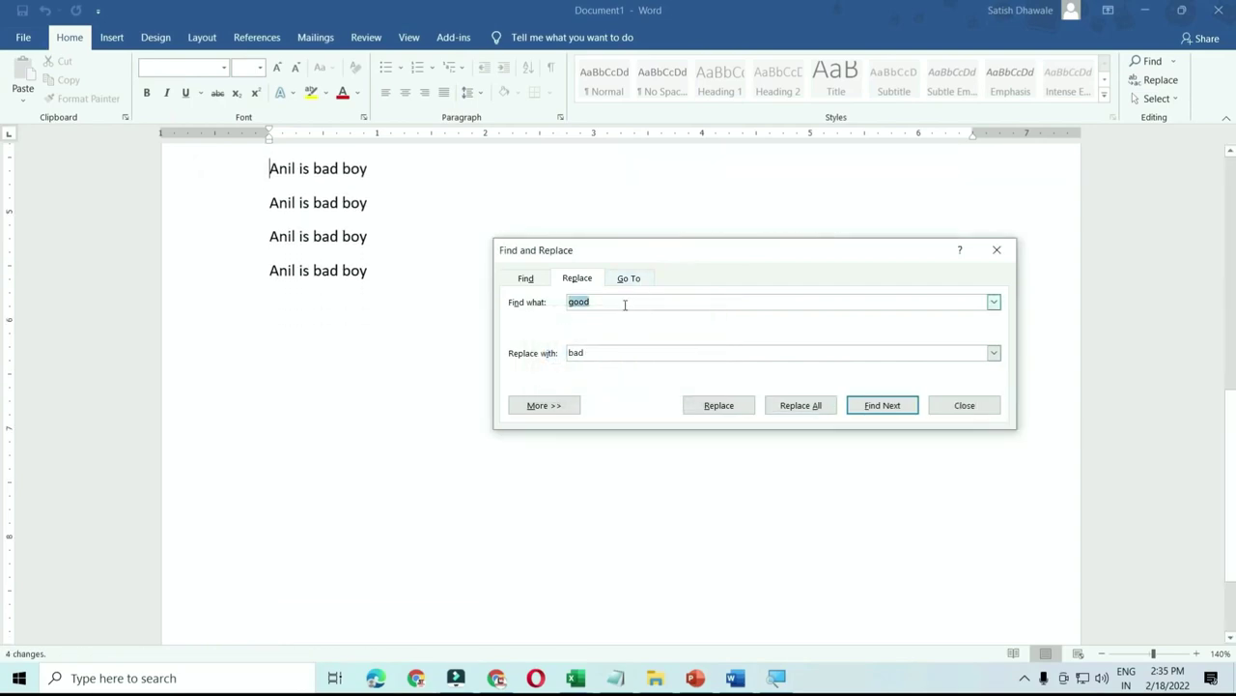
Replace all 'boy' with 'girl', then close the Find and Replace window
key("BackSpace")
type("boy")
key("Tab")
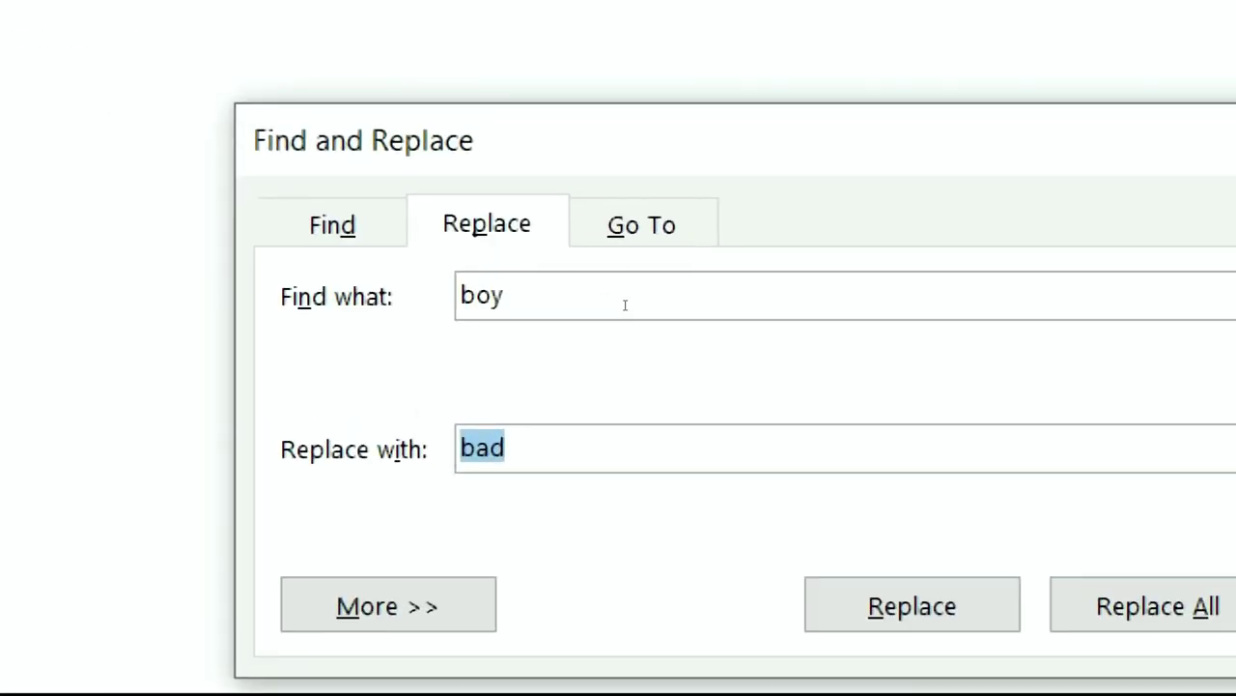
key("BackSpace")
type("girl")
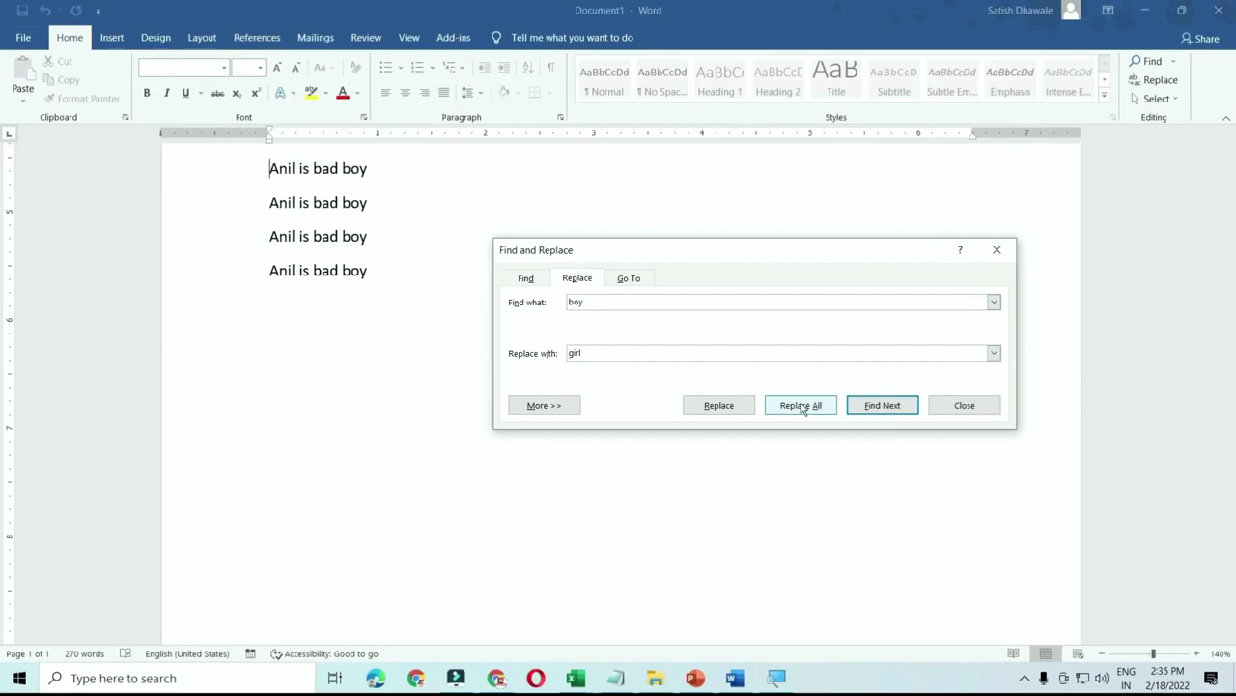
left_click(801, 404)
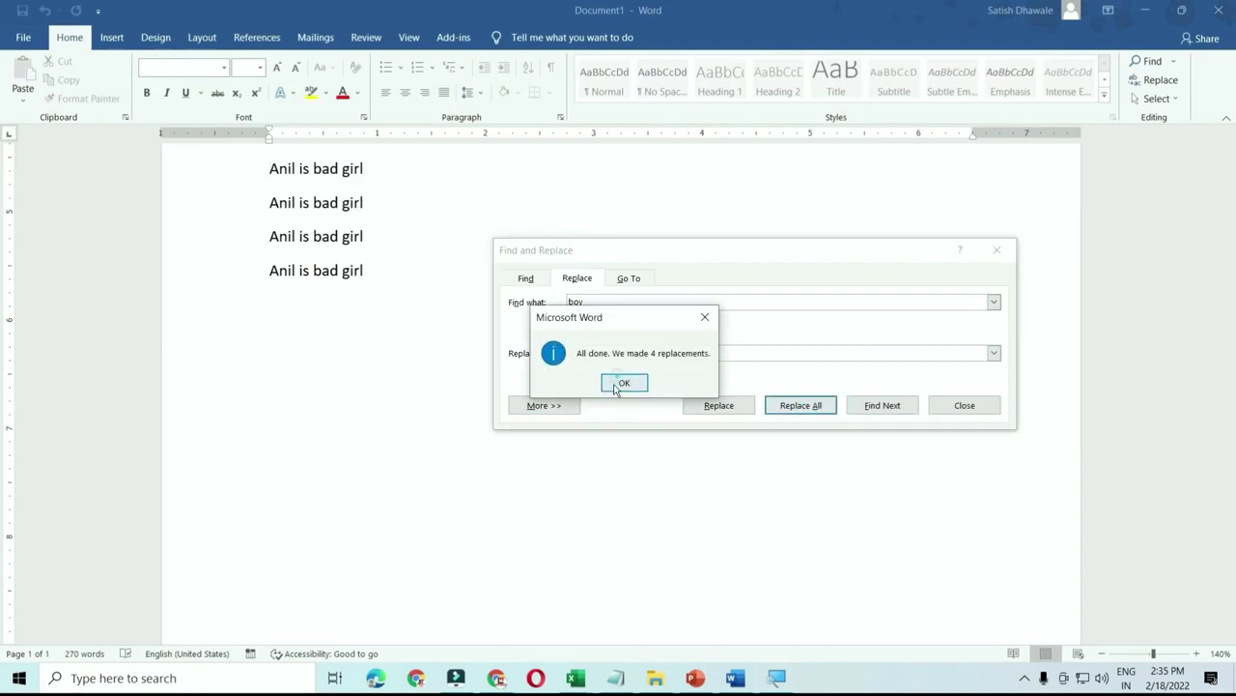
left_click(624, 382)
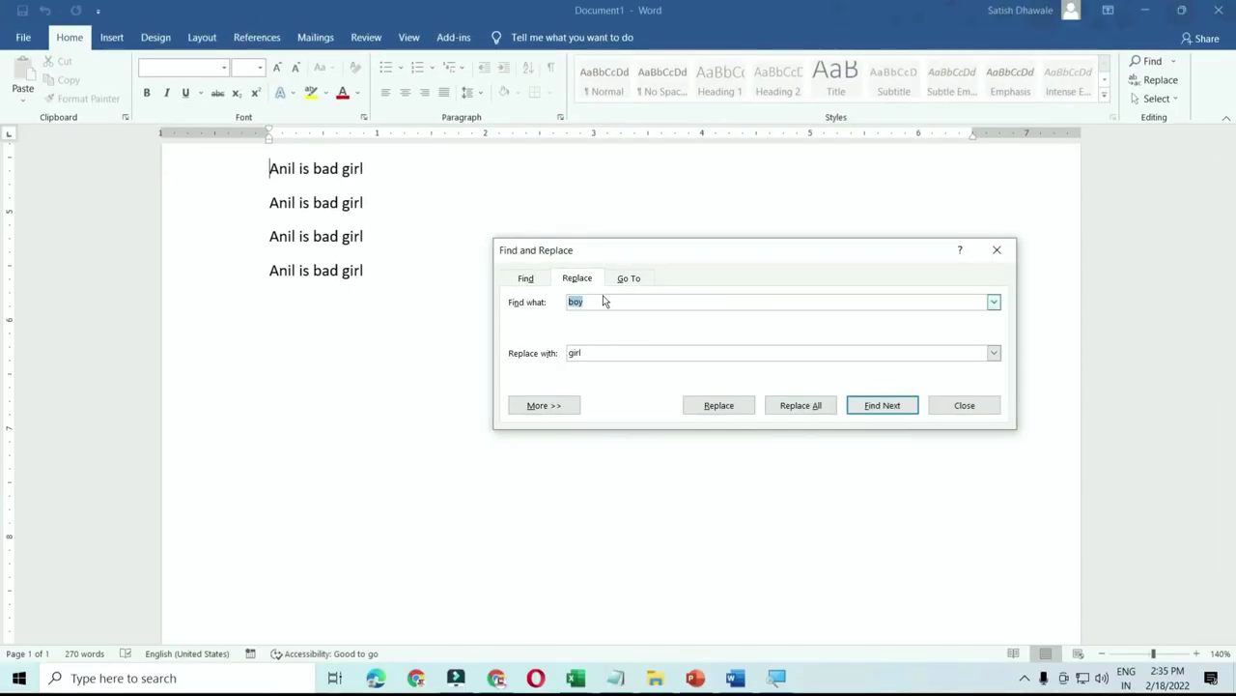
left_click(599, 303)
left_click_drag(598, 304, 547, 302)
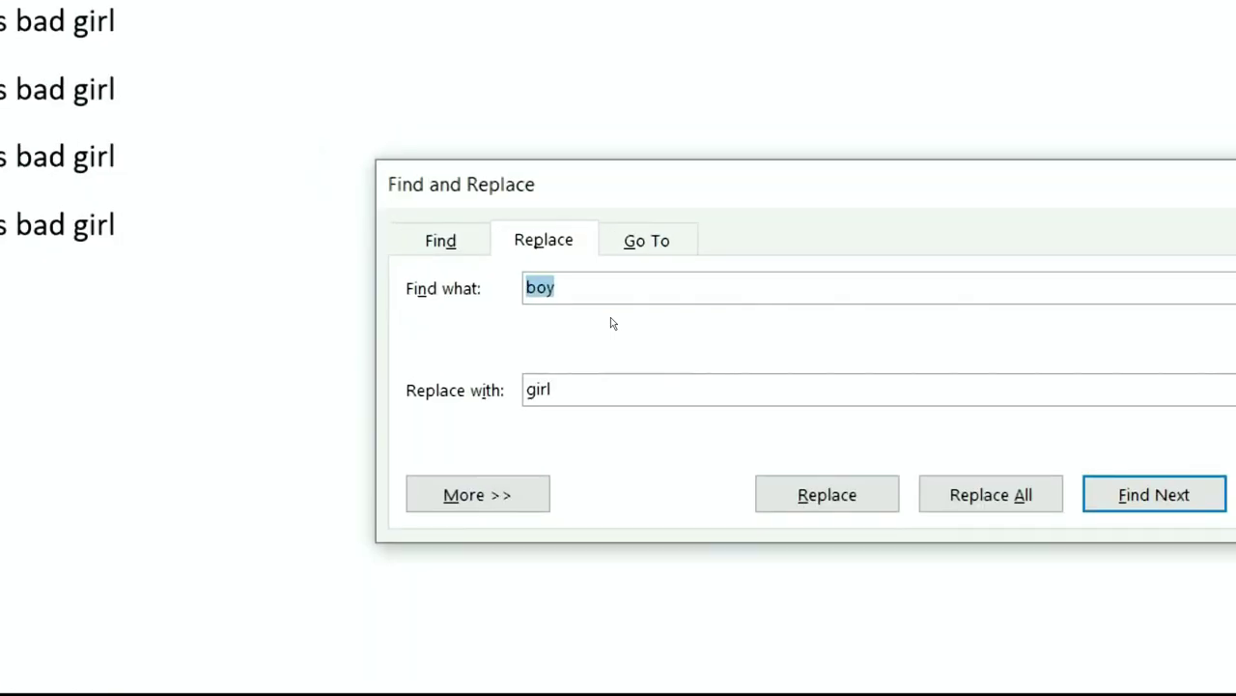
key("Escape")
scroll(441, 498, "up", 3)
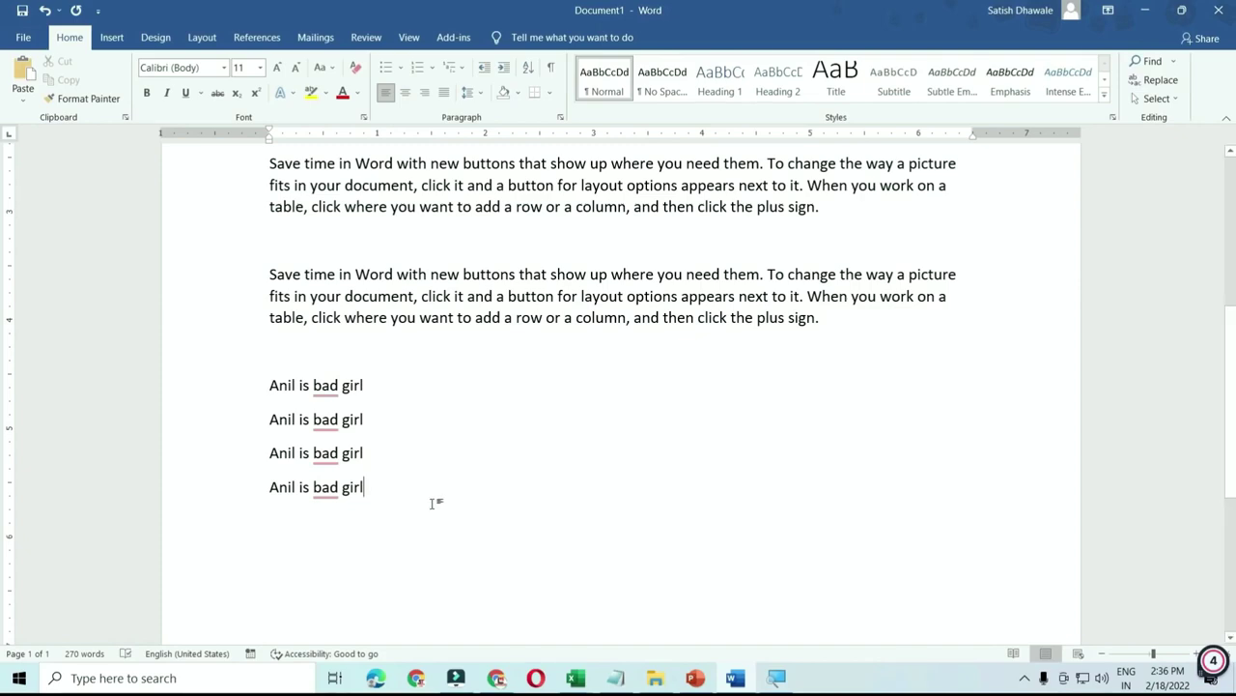
scroll(435, 503, "up", 4)
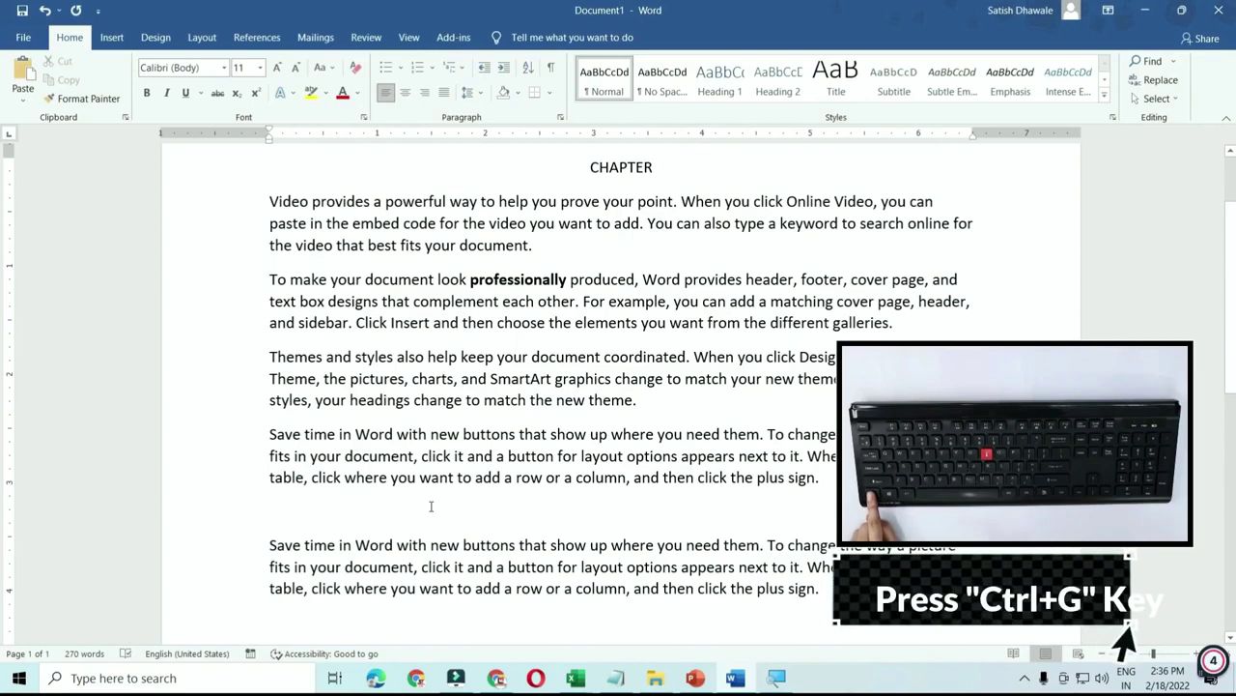
scroll(463, 394, "up", 1)
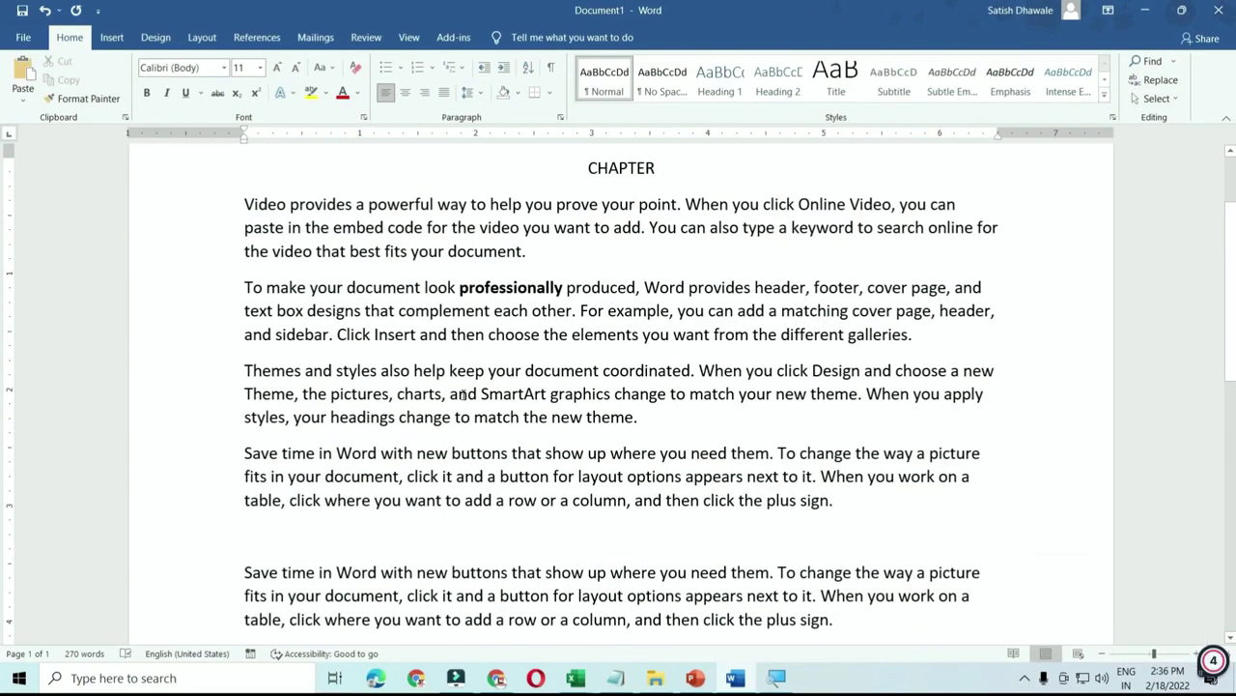
key("ctrl+g")
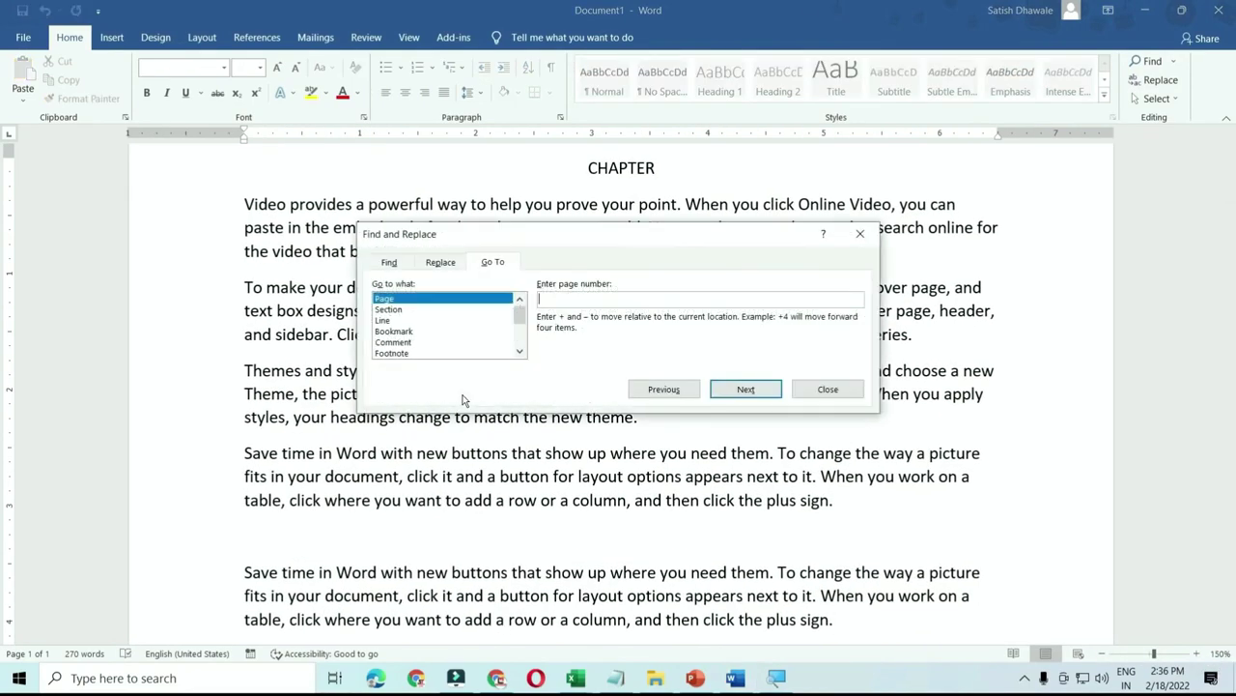
key("Escape")
key("ctrl+g")
left_click(824, 391)
key("ctrl+g")
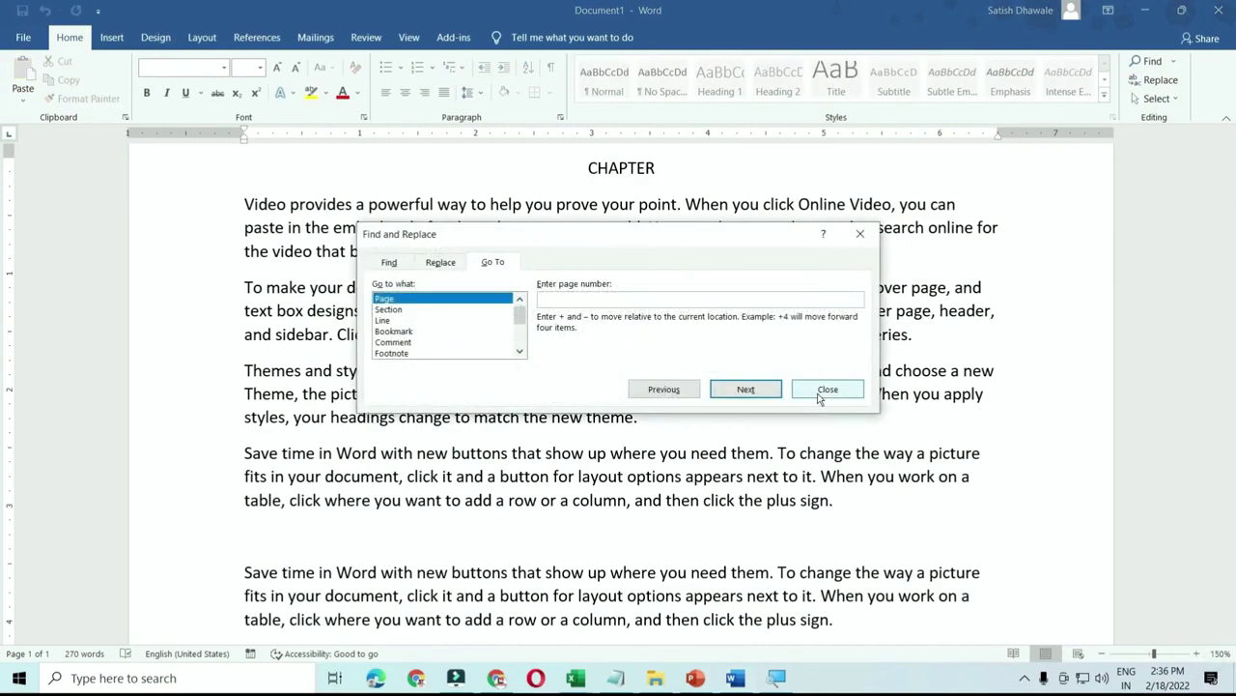
left_click(668, 302)
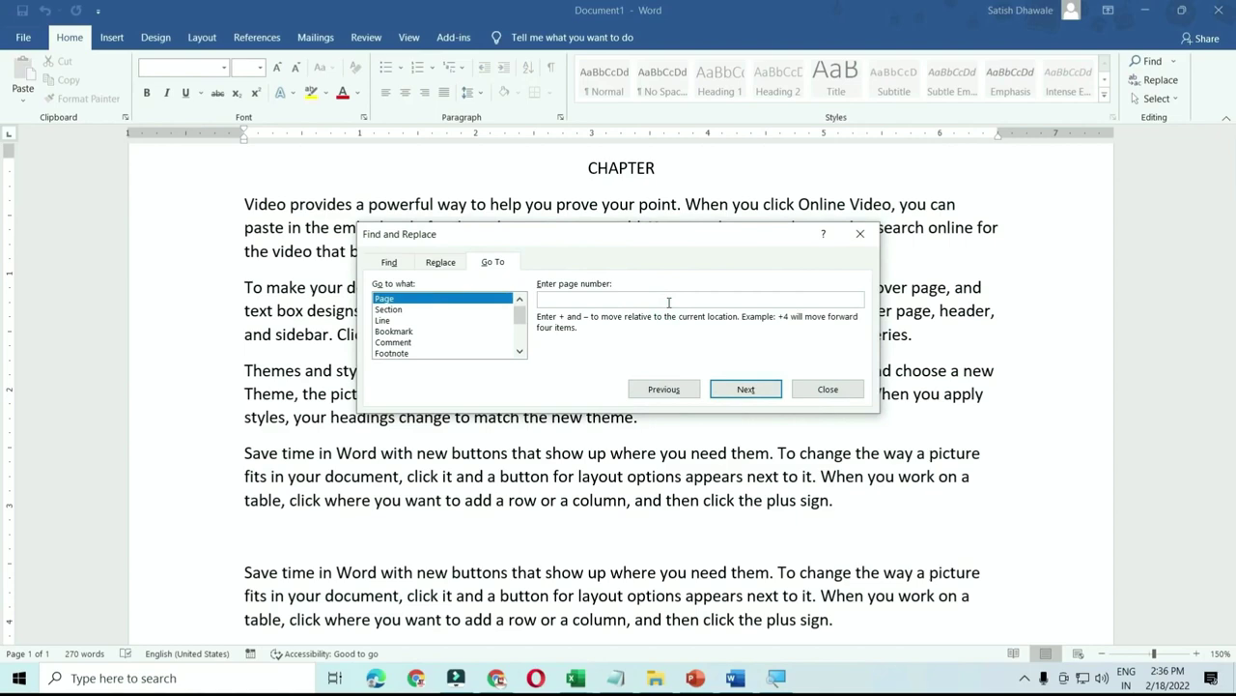
type("2")
key("Return")
key("Escape")
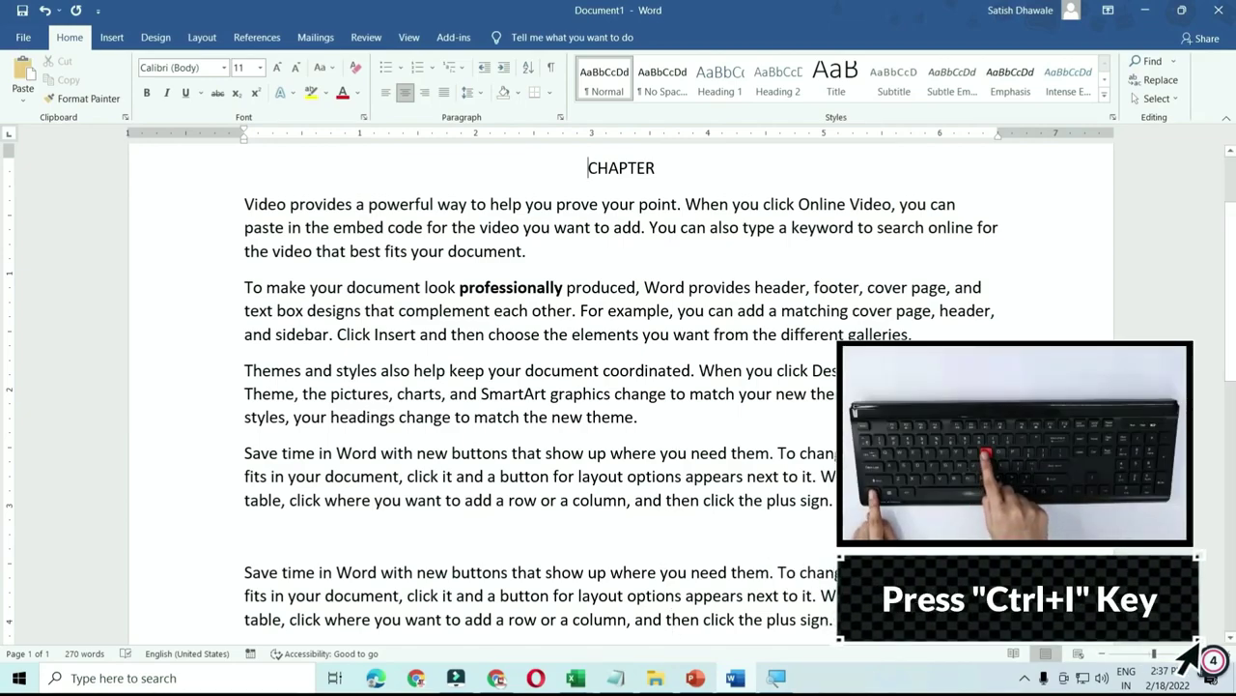
Italicize the first 'Save time in Word' paragraph with Ctrl+I
triple_click(242, 452)
key("ctrl+i")
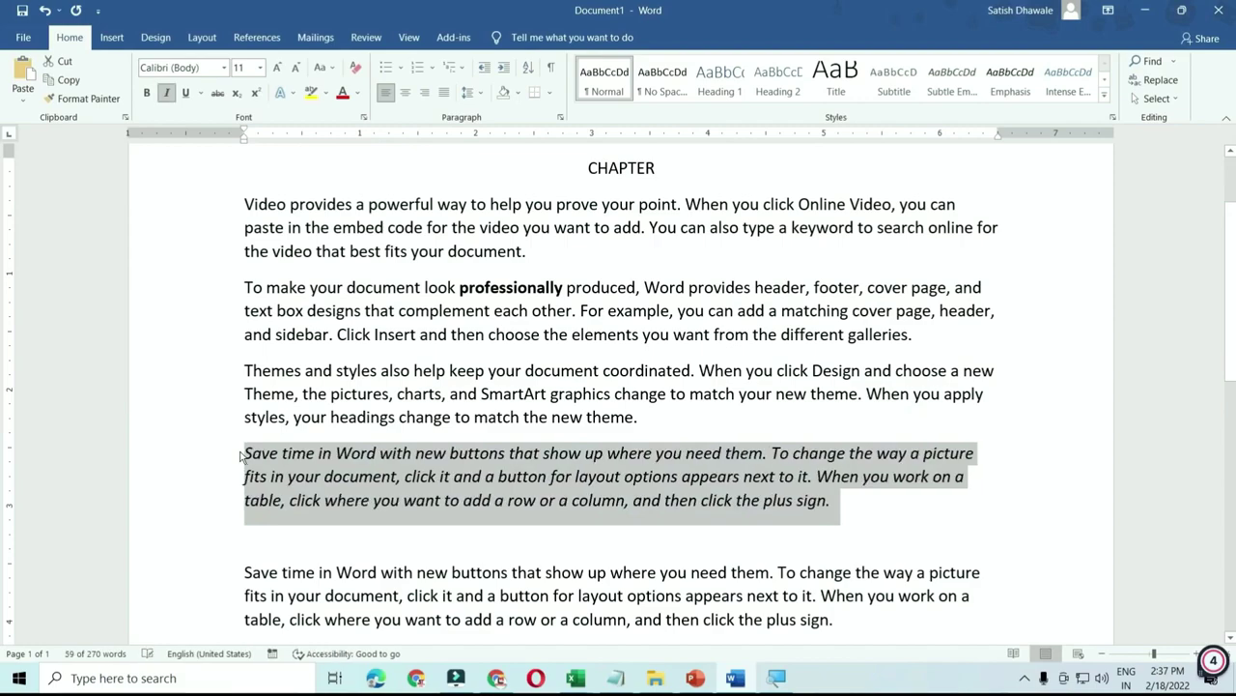
key("ctrl+i")
key("ctrl+i")
key("ctrl+i")
key("ctrl+i")
key("ctrl+i")
key("ctrl+i")
key("ctrl+i")
key("ctrl+i")
key("ctrl+i")
key("ctrl+i")
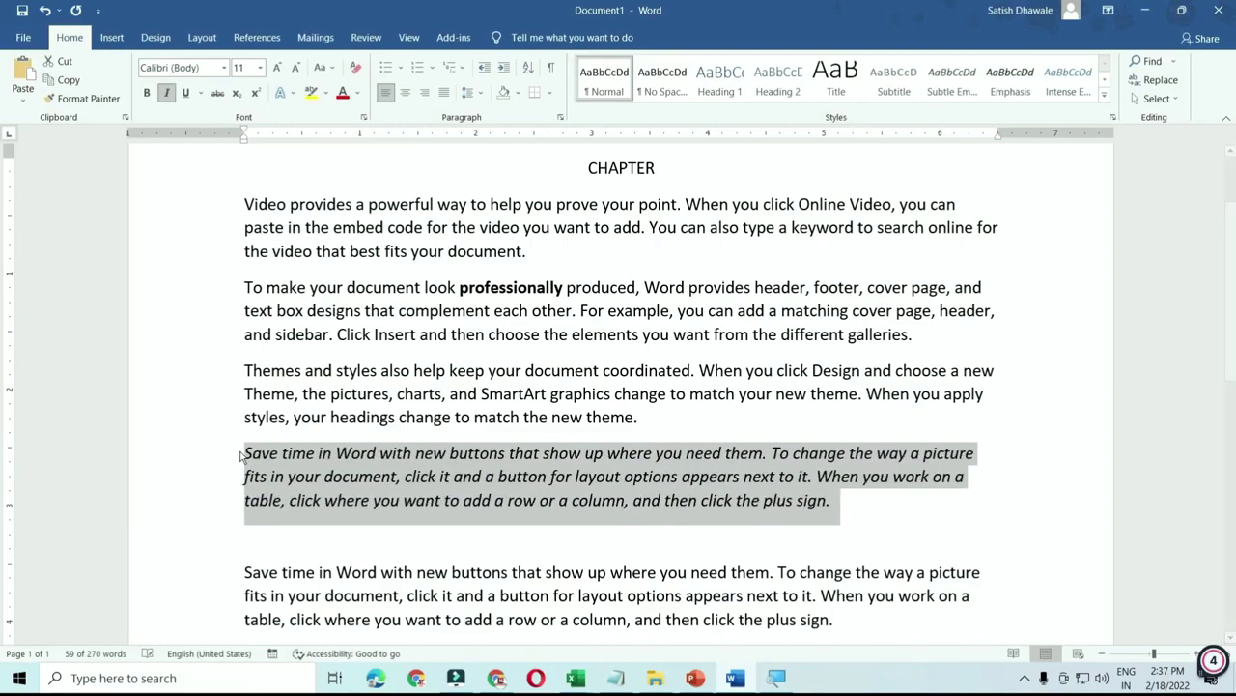
key("ctrl+i")
key("ctrl+i")
key("ctrl+i")
key("ctrl+i")
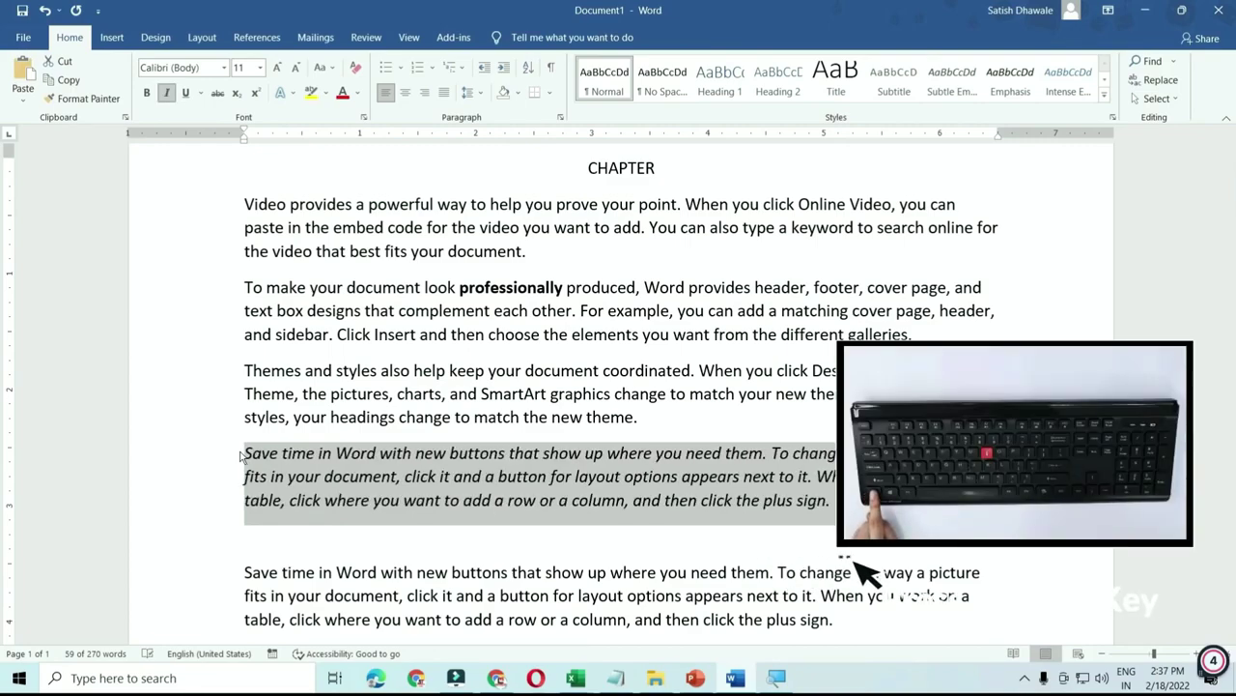
left_click(833, 504)
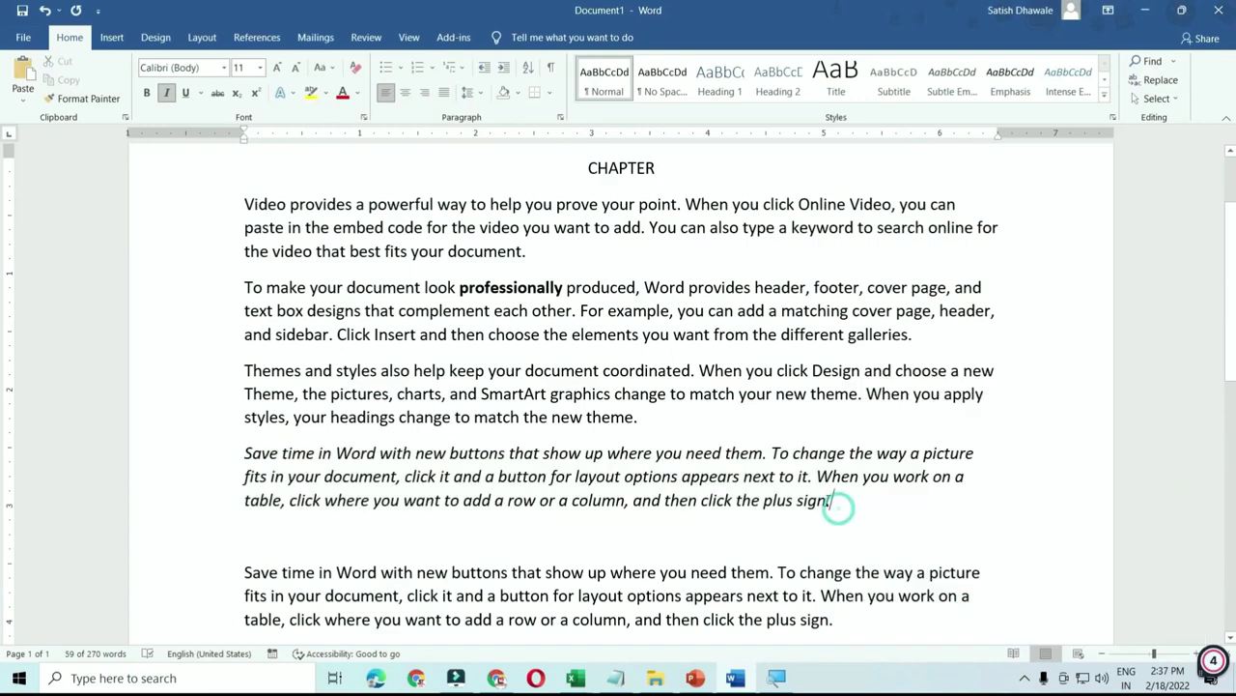
scroll(850, 476, "down", 1, "ctrl")
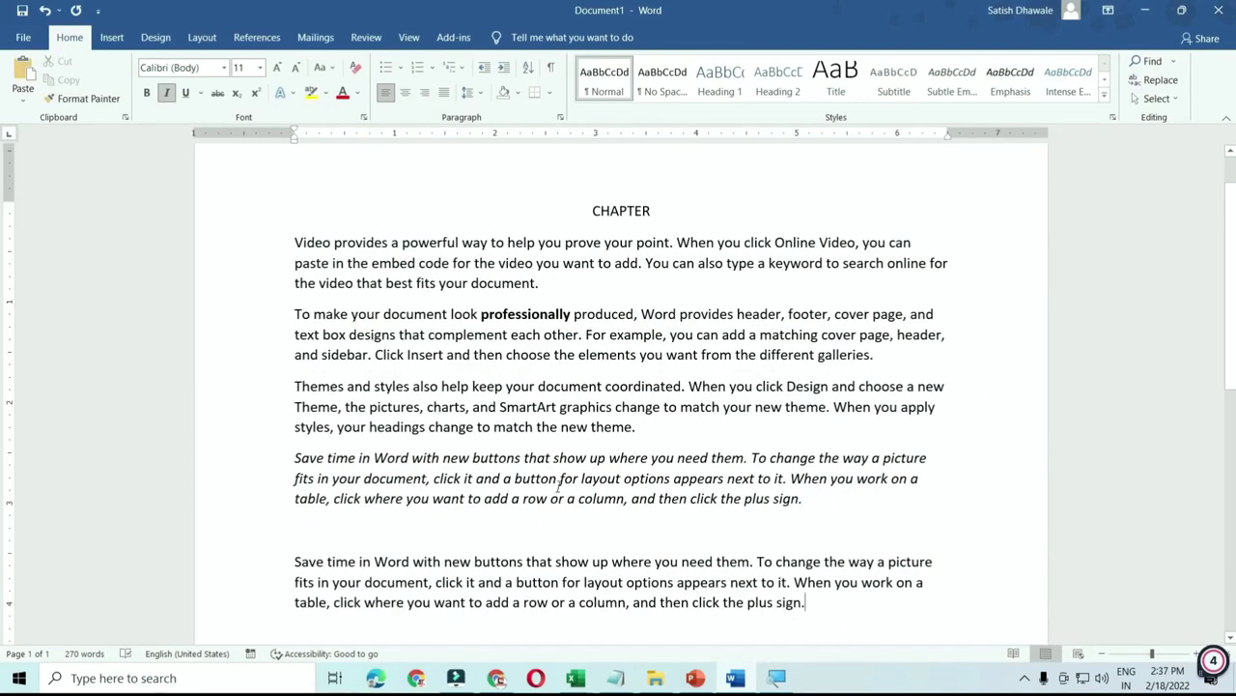
left_click_drag(811, 603, 294, 251)
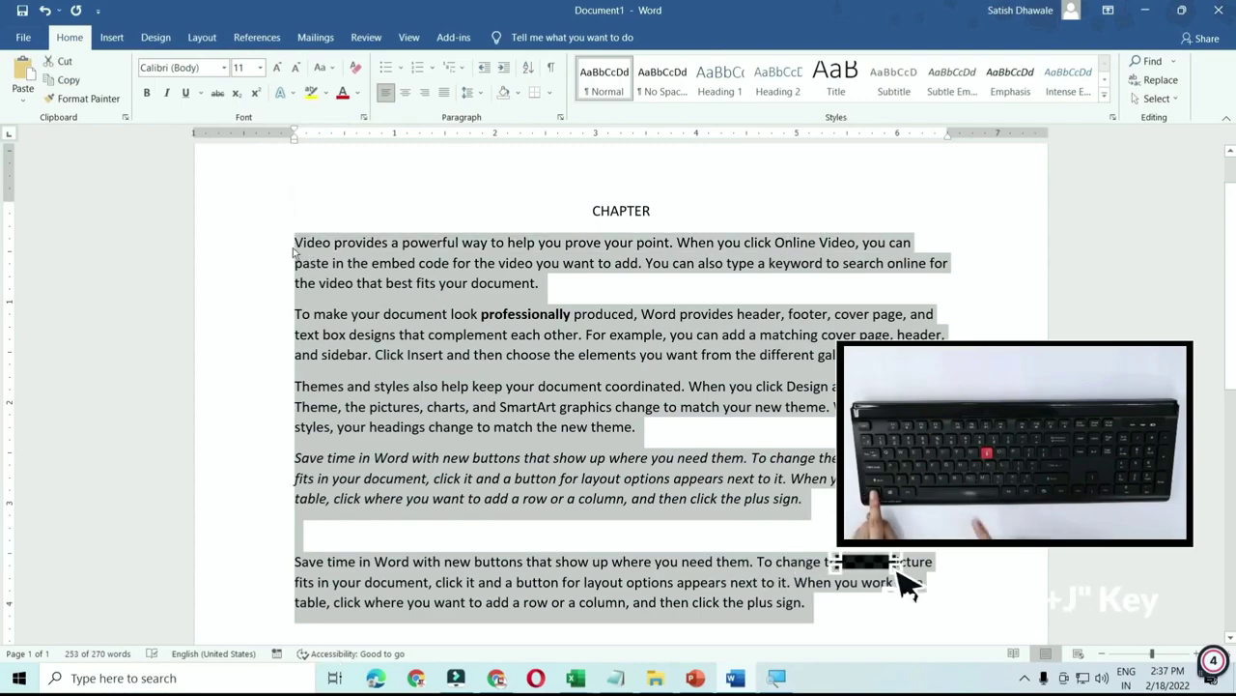
Justify the body paragraphs under CHAPTER, briefly trying left alignment first, then deselect them
key("ctrl+j")
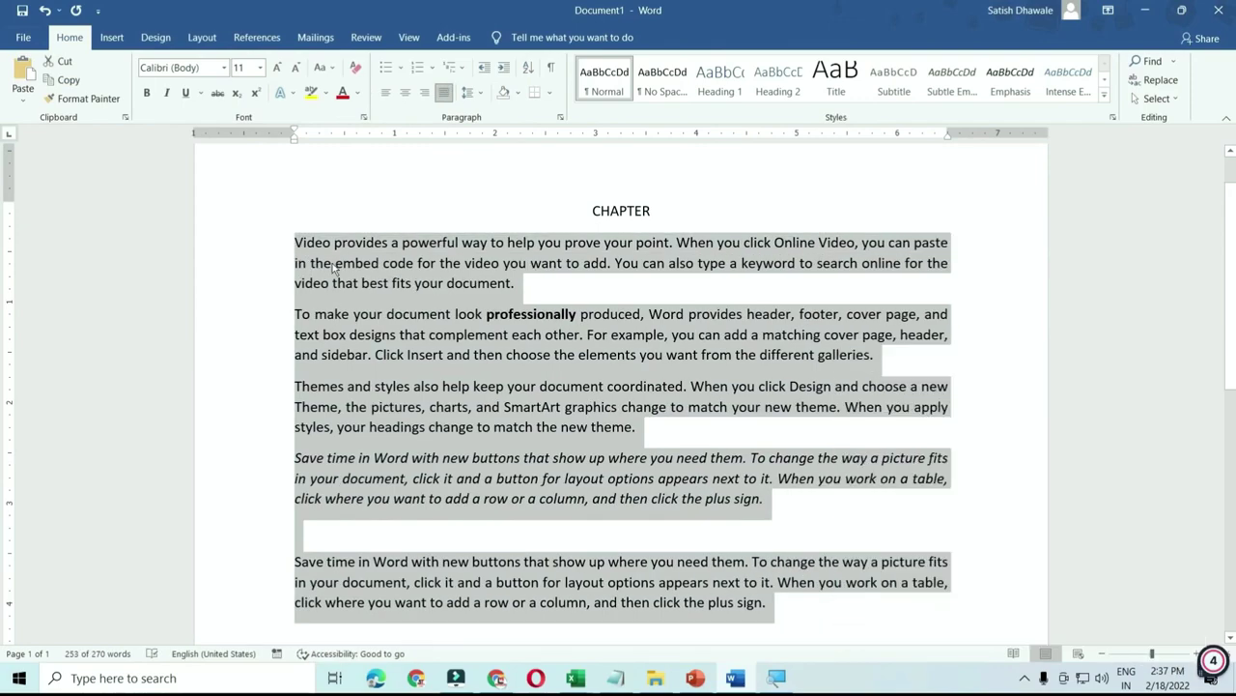
key("ctrl+l")
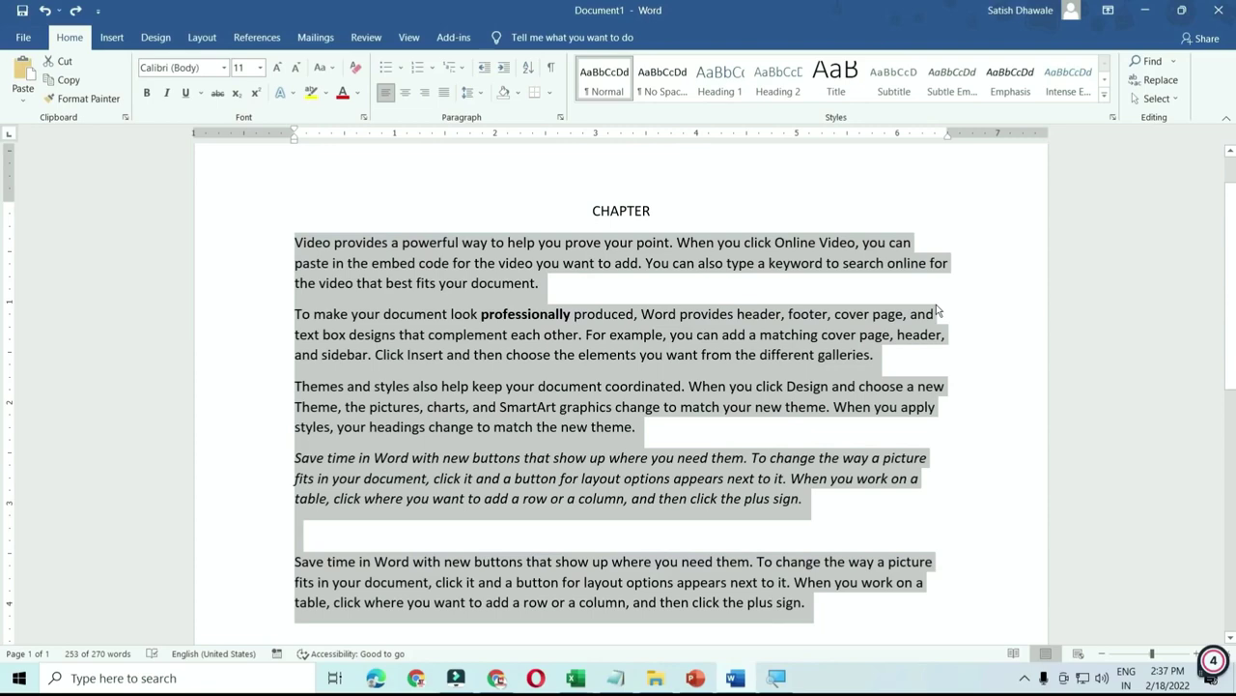
key("ctrl+j")
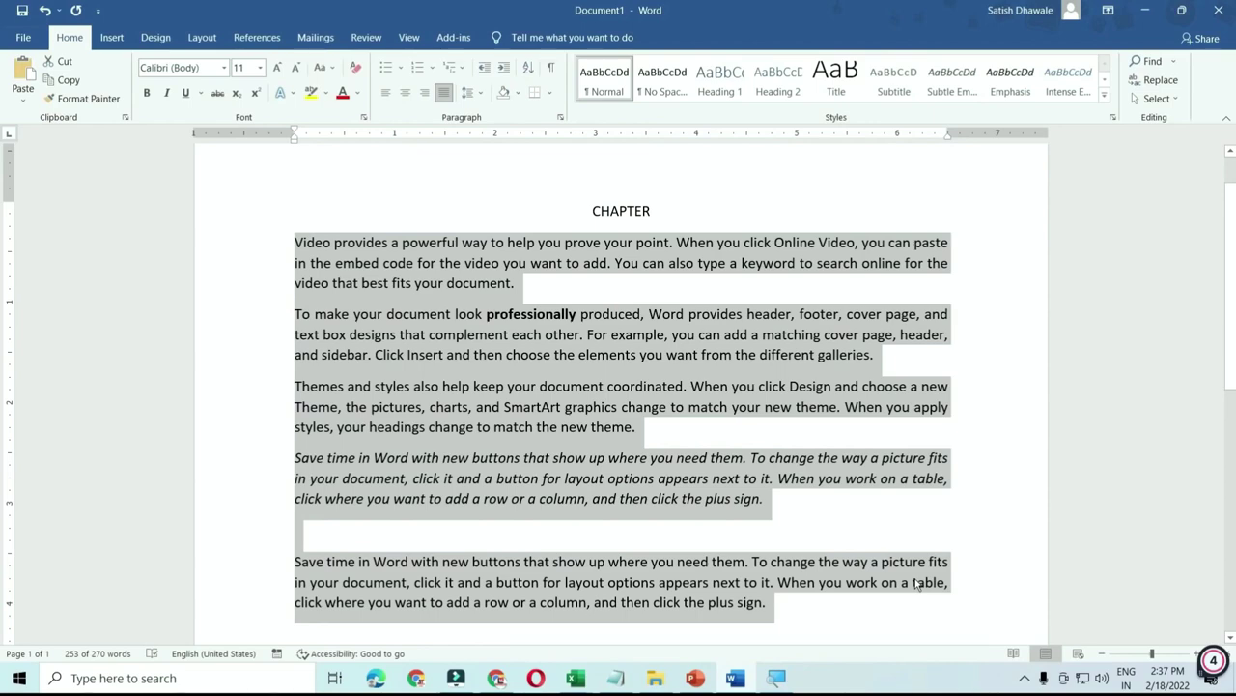
left_click(541, 478)
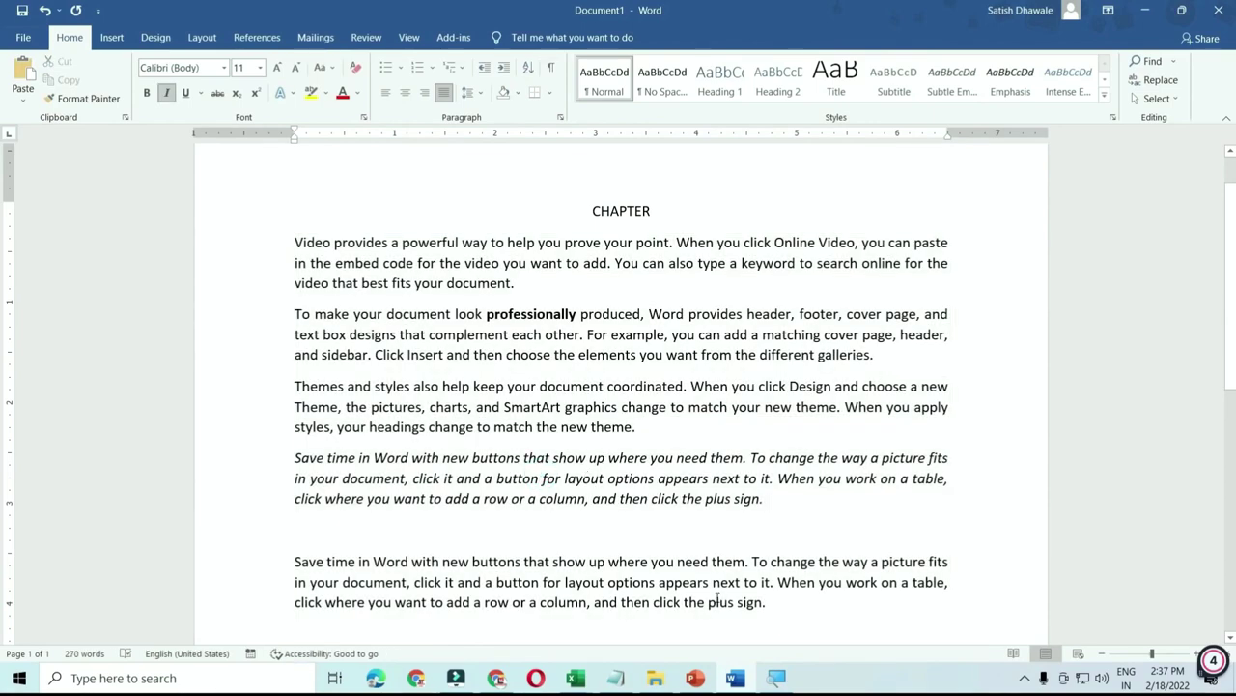
mouse_move(576, 677)
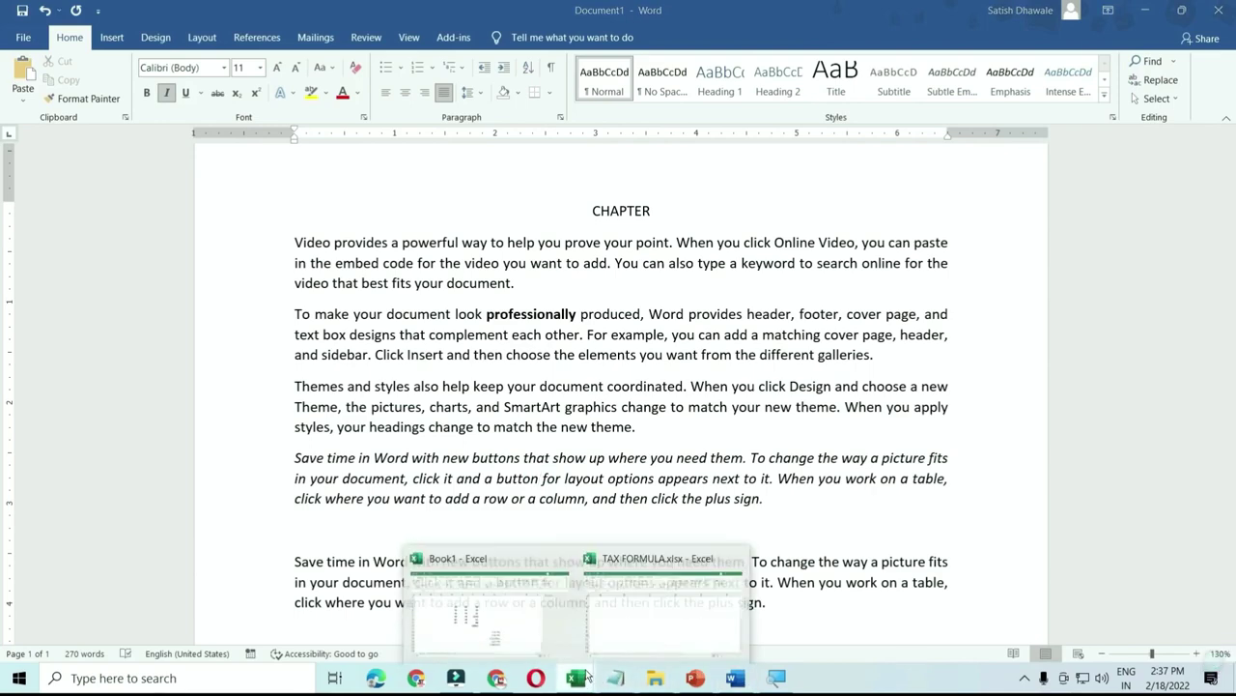
Enter the word 'file' in cell B5 of the TAX FORMULA workbook
left_click(596, 615)
left_click(344, 321)
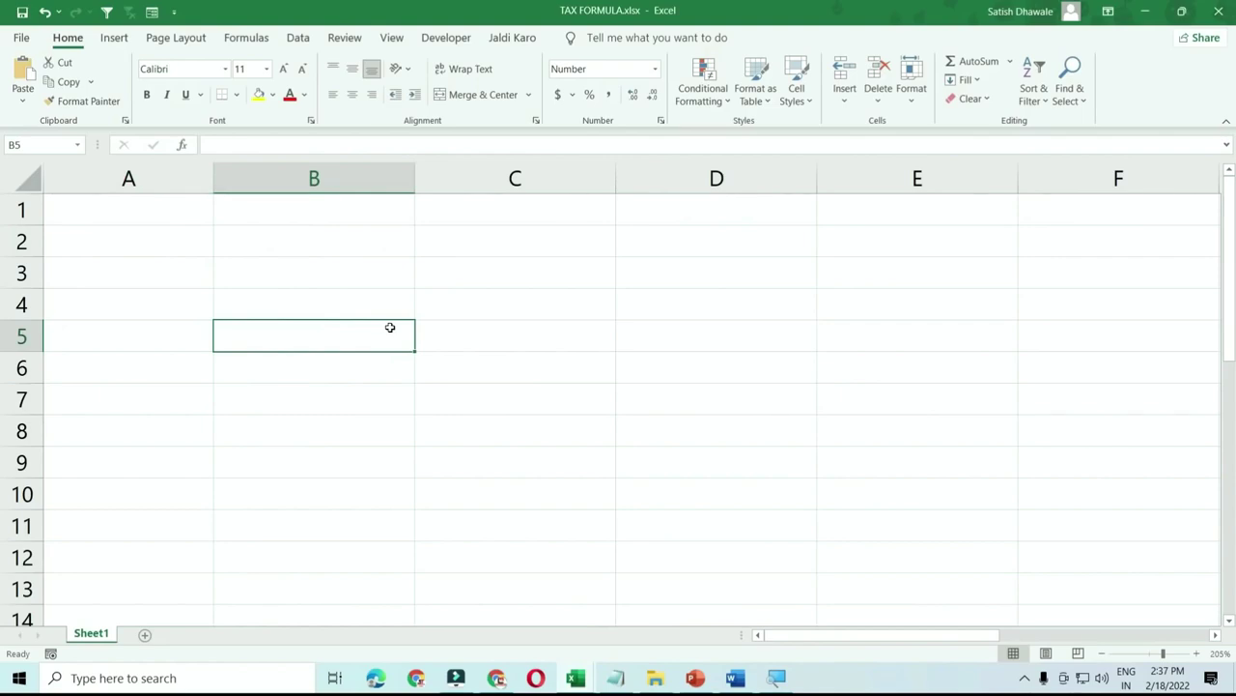
type("fi")
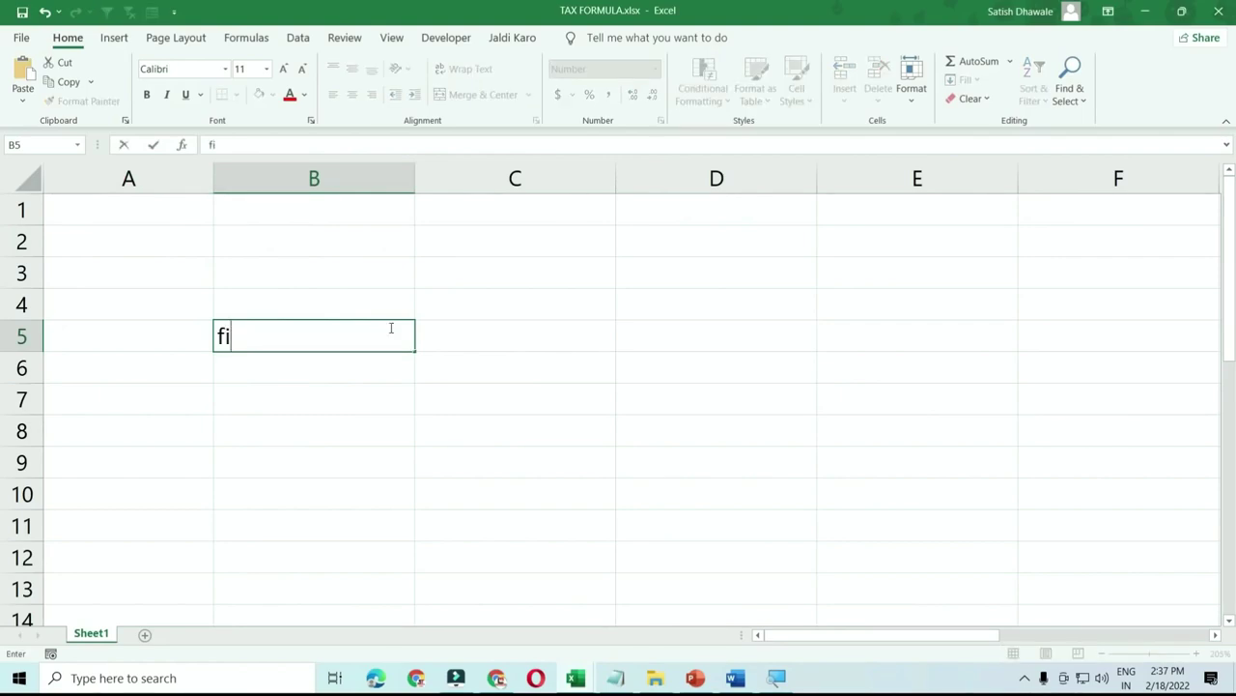
type("le")
key("Return")
Hyperlink B5 to '31 - HTML - Forms .html' and follow the link to open the page
left_click(398, 337)
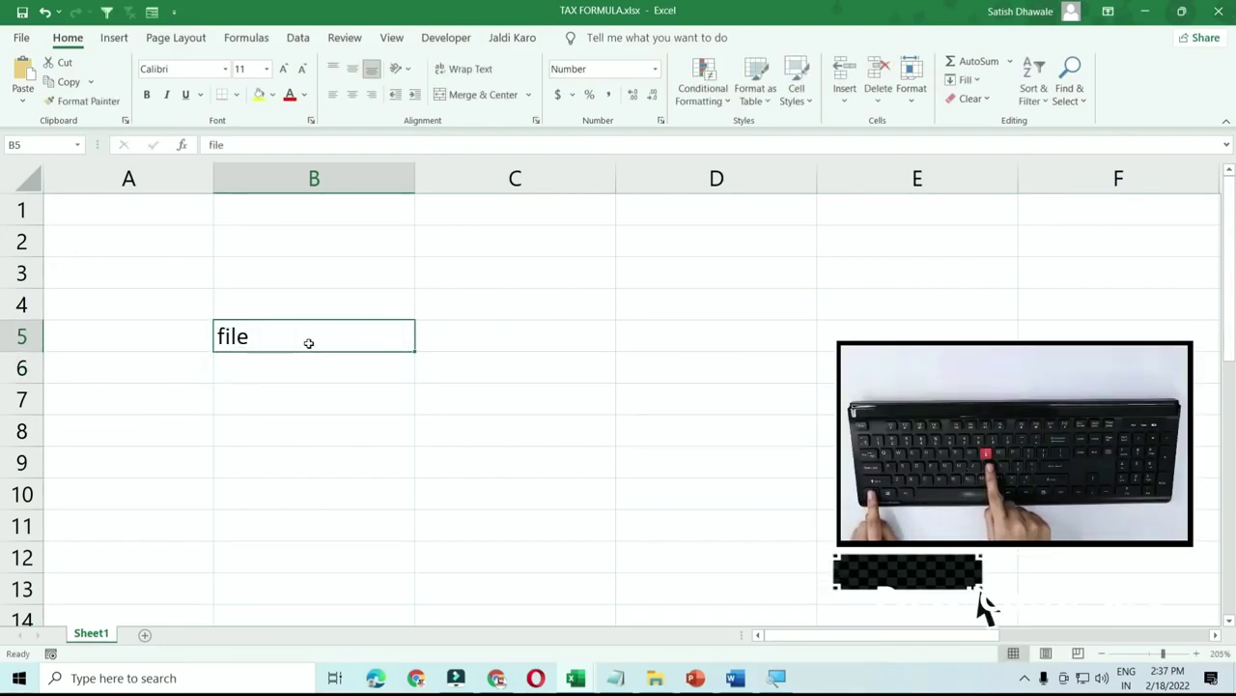
key("ctrl+k")
scroll(580, 386, "down", 5)
scroll(579, 396, "down", 3)
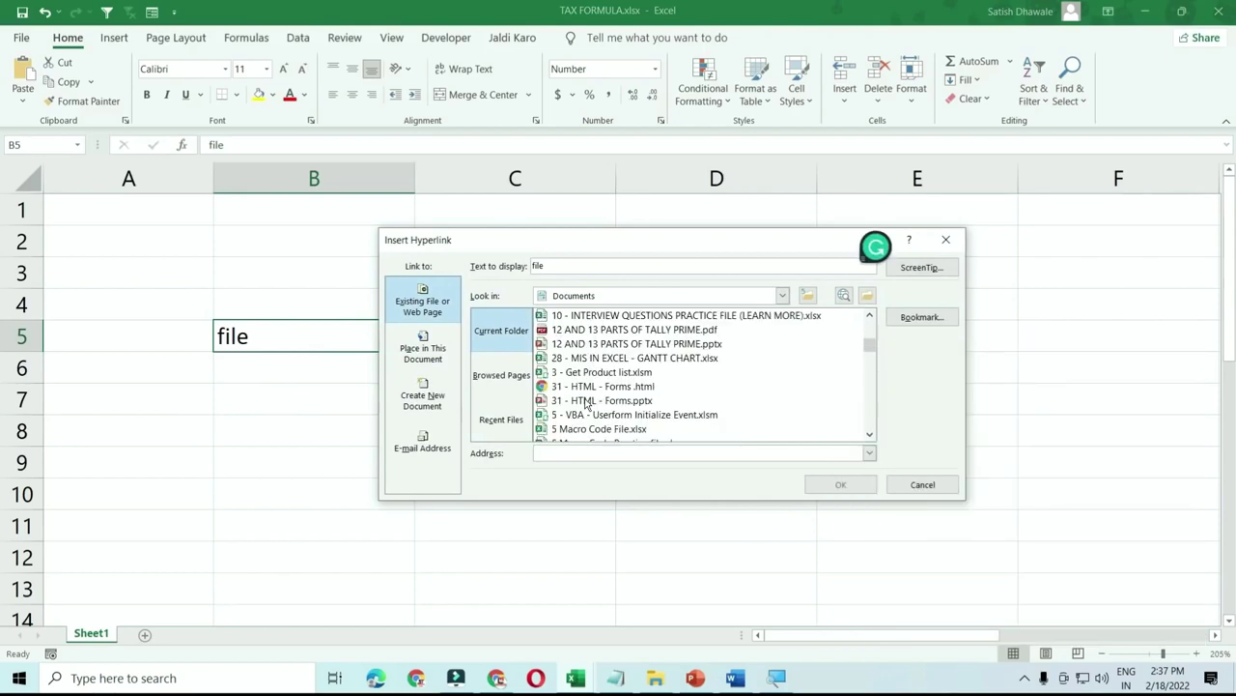
scroll(582, 401, "down", 5)
scroll(583, 401, "up", 2)
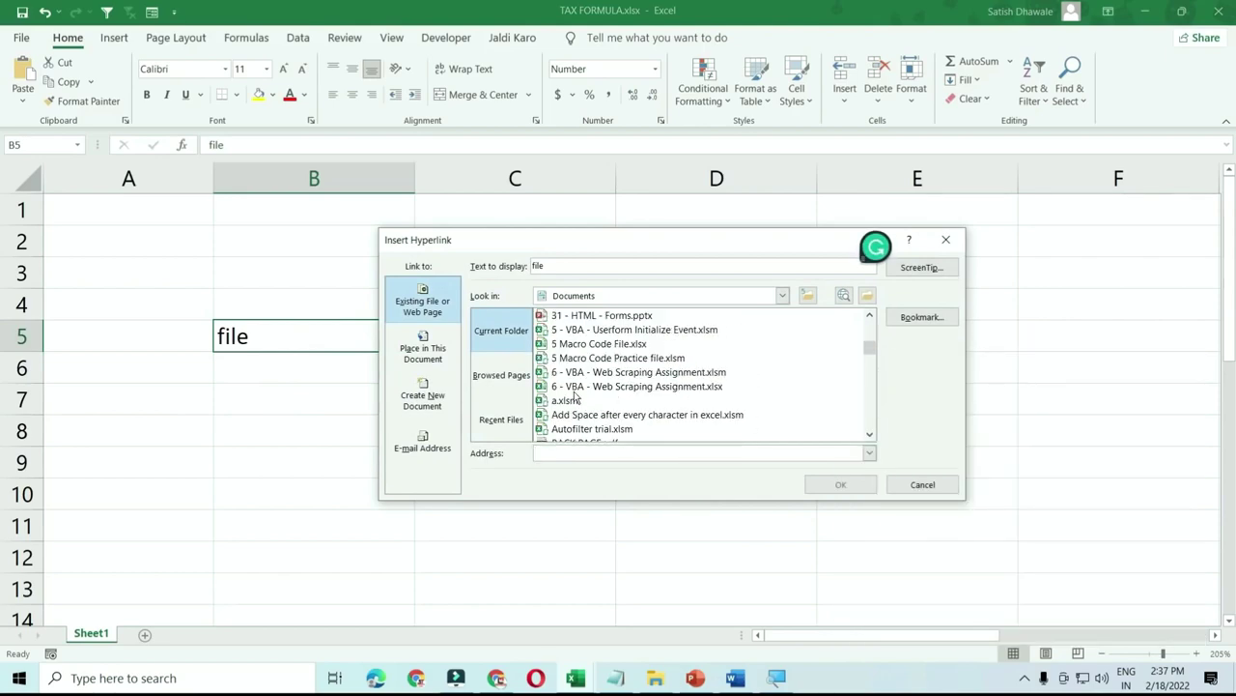
scroll(585, 387, "up", 1)
scroll(591, 372, "up", 1)
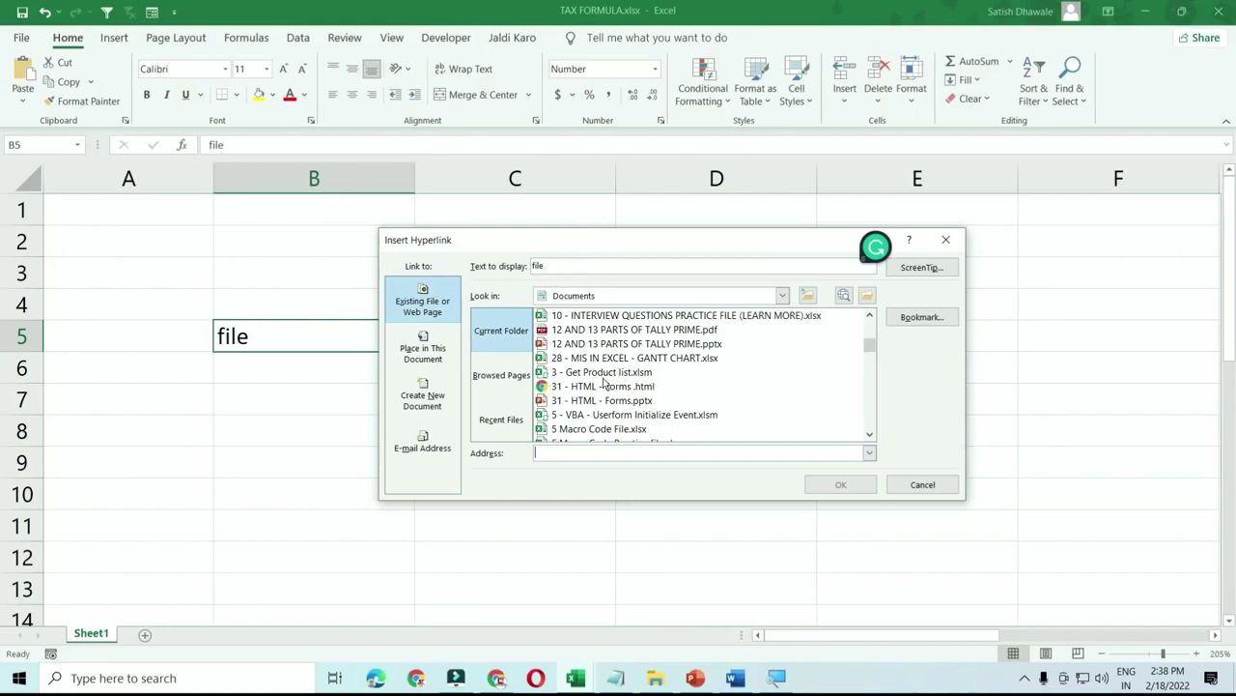
left_click(600, 386)
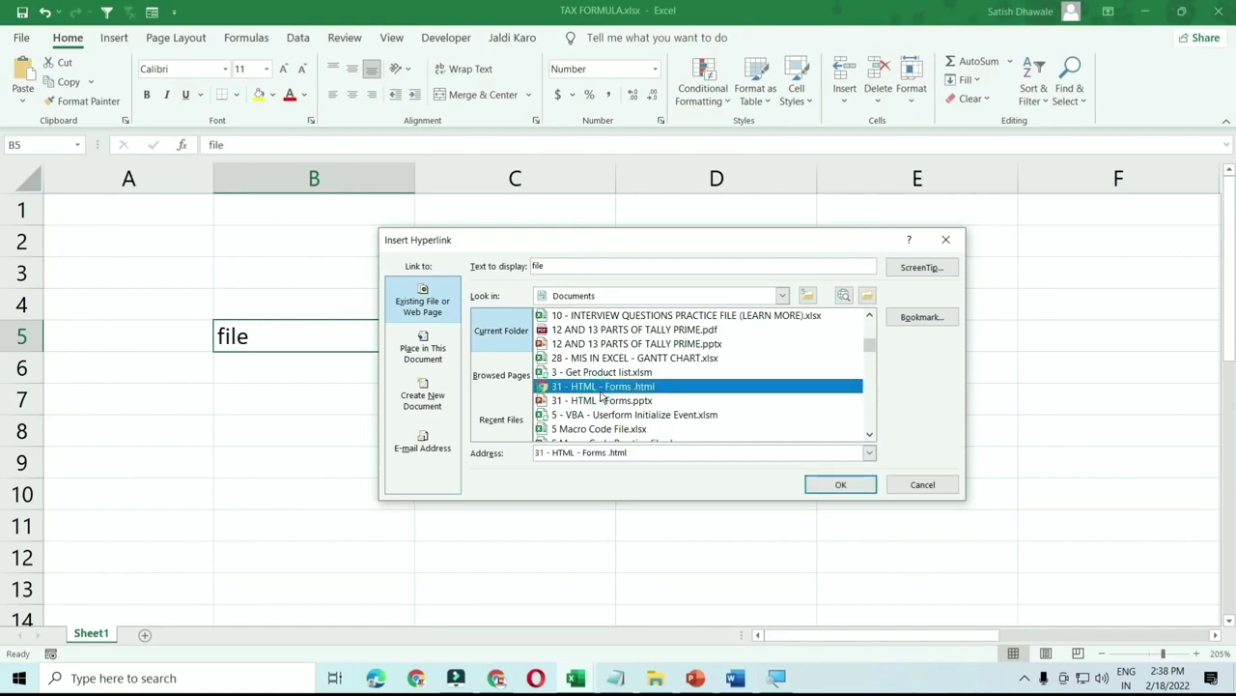
left_click(841, 485)
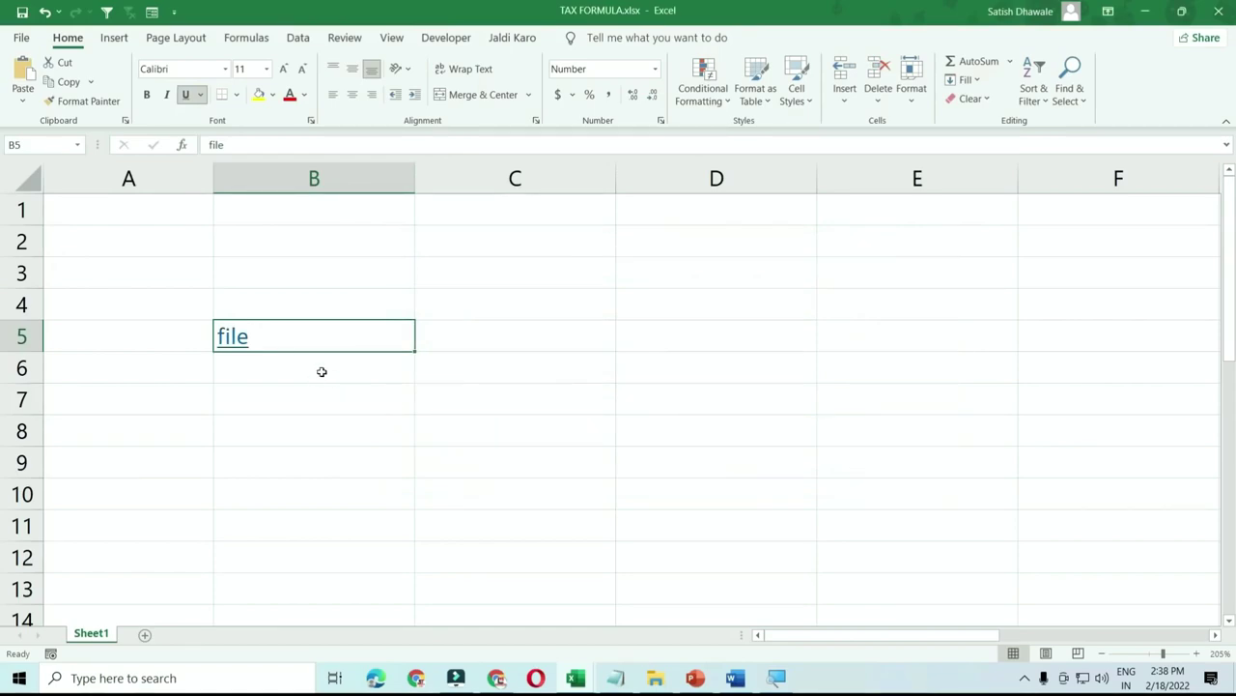
left_click(320, 370)
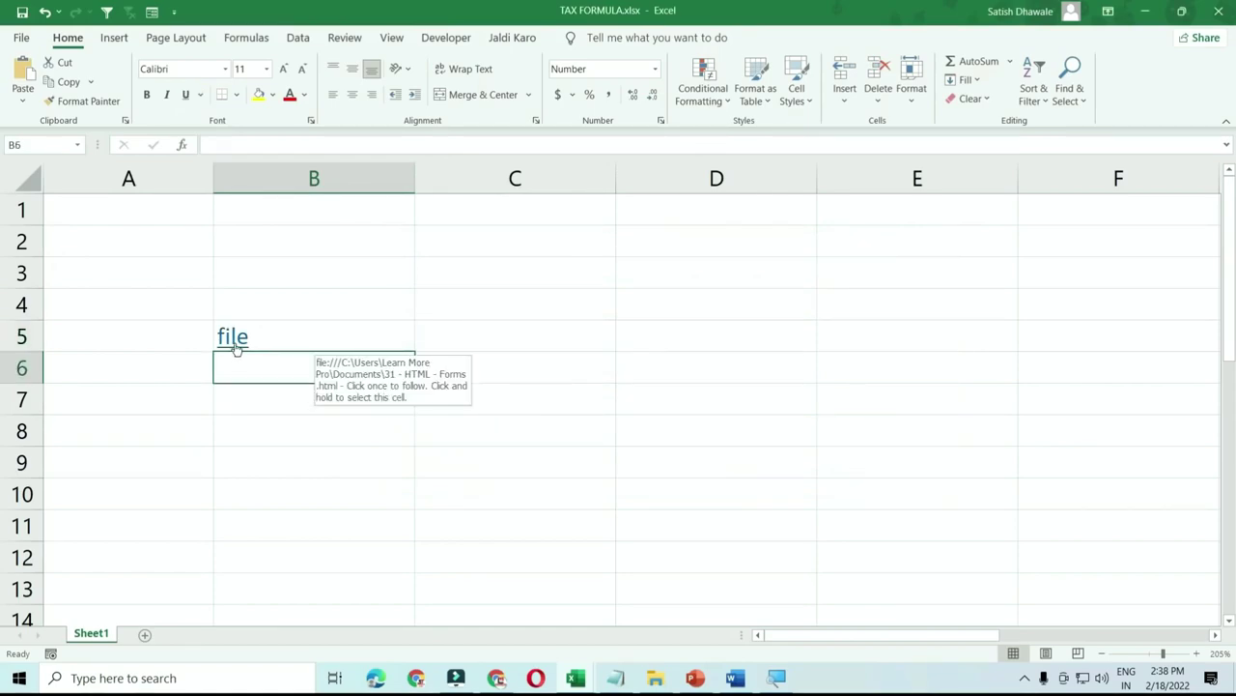
left_click(234, 338)
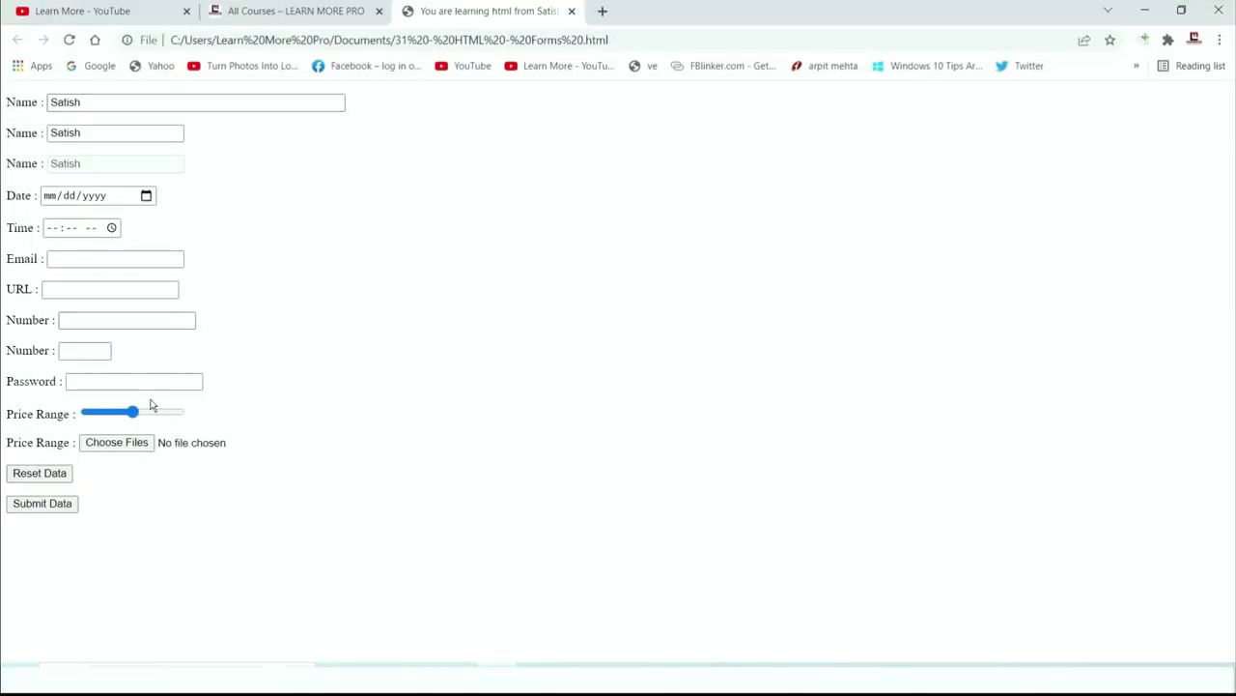
Close the 'You are learning html' tab and minimize the Chrome window
left_click(572, 11)
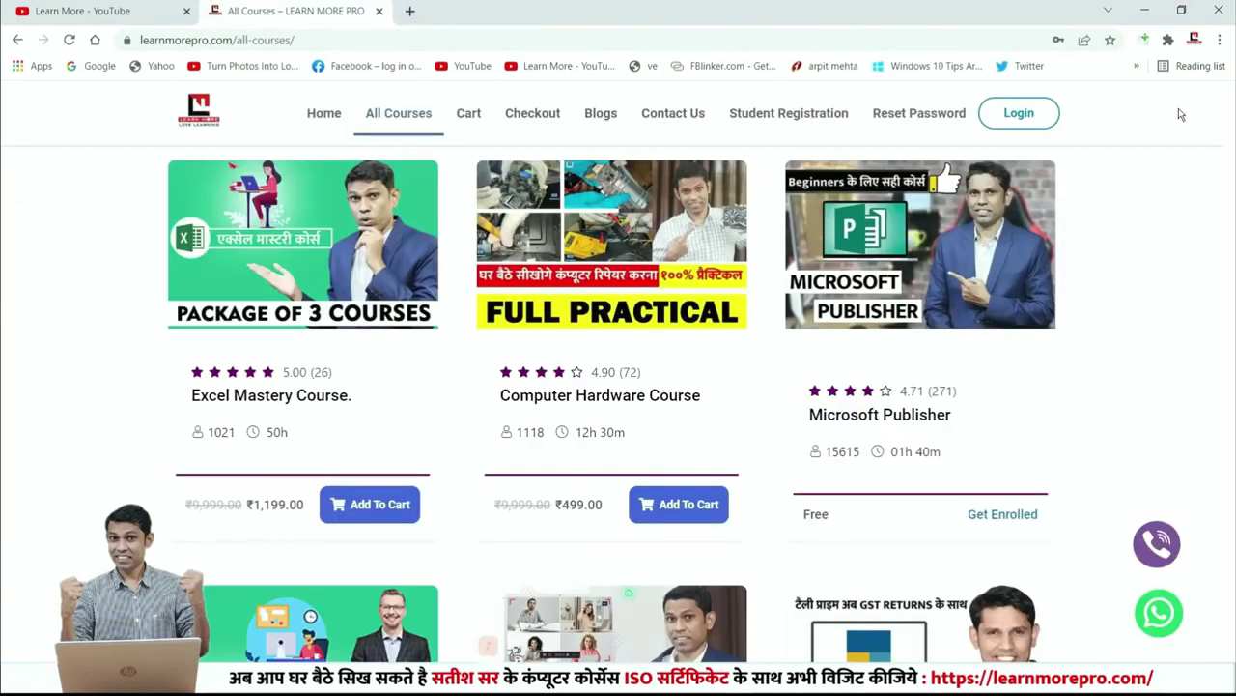
left_click(1144, 14)
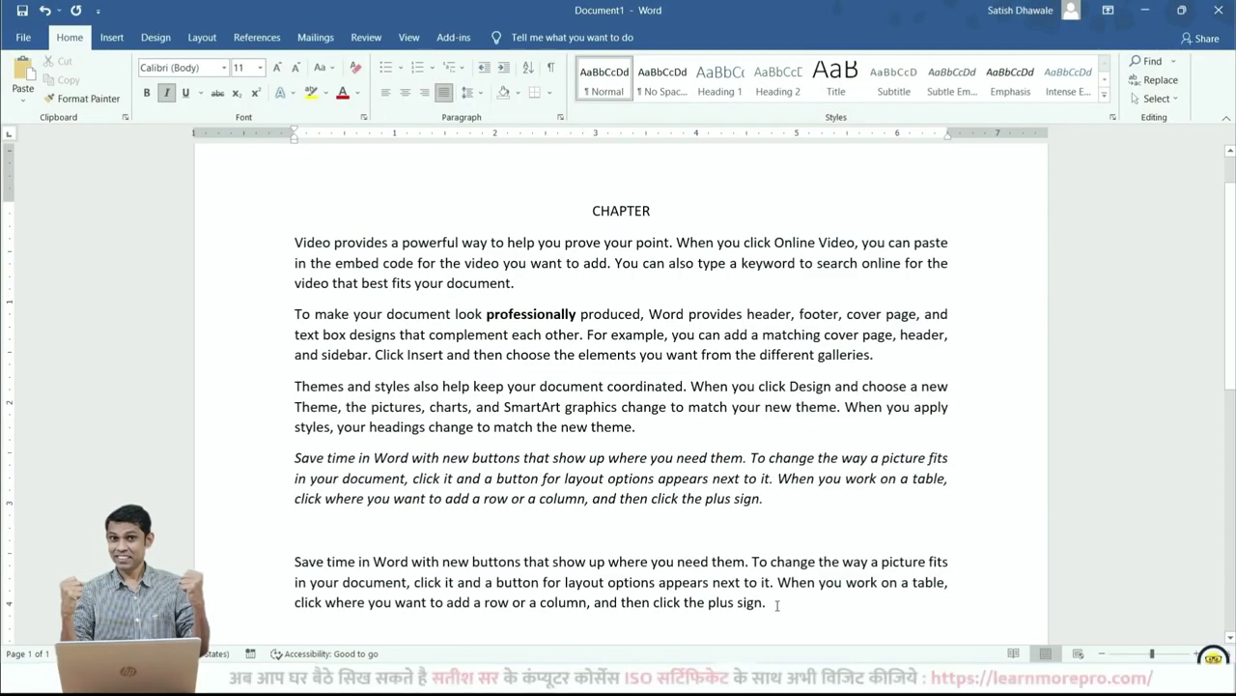
left_click_drag(778, 604, 296, 535)
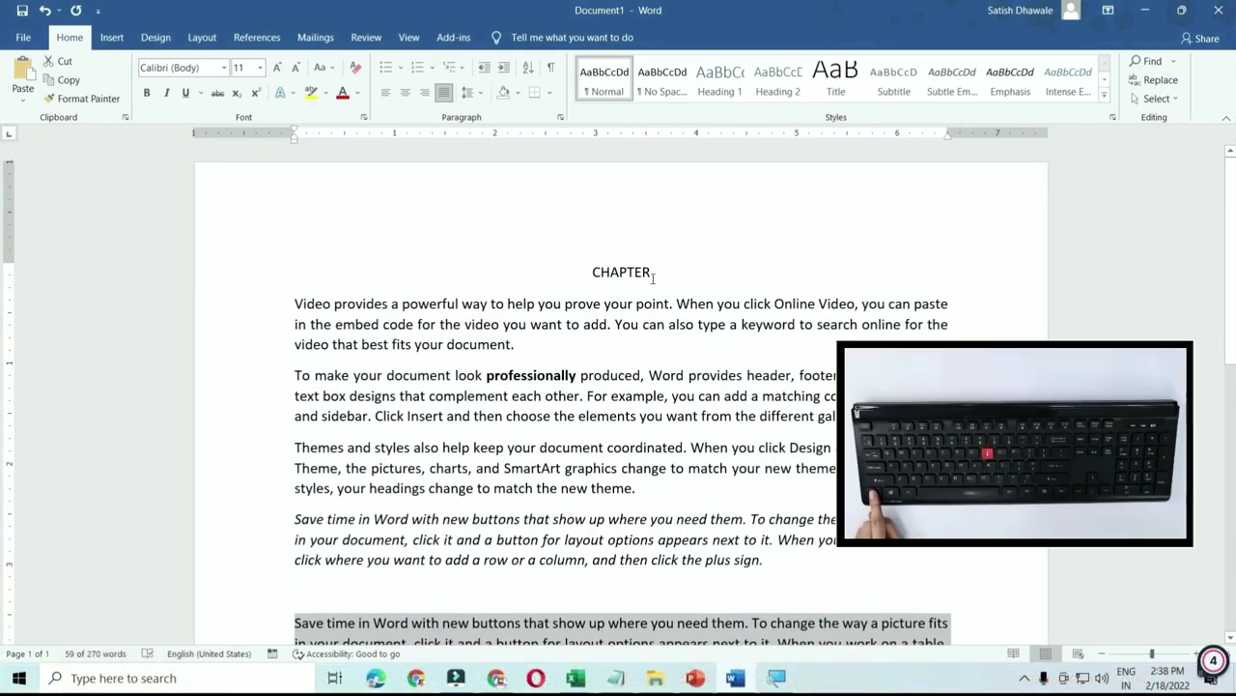
double_click(647, 274)
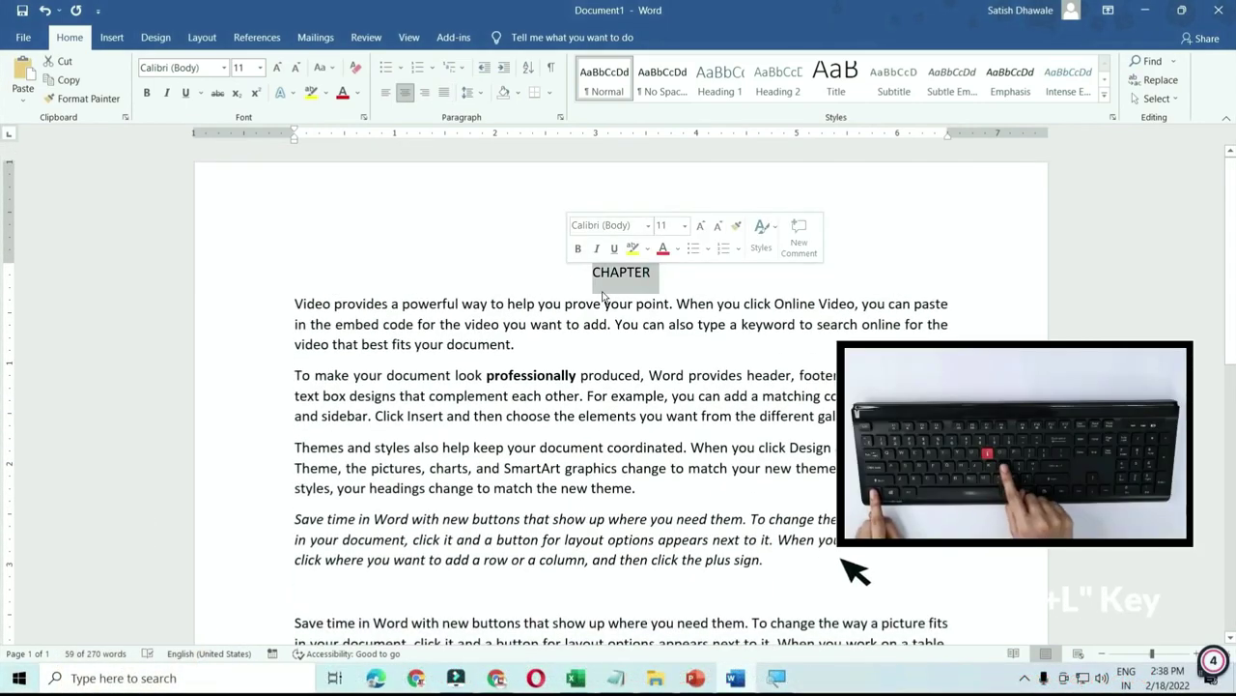
key("ctrl+l")
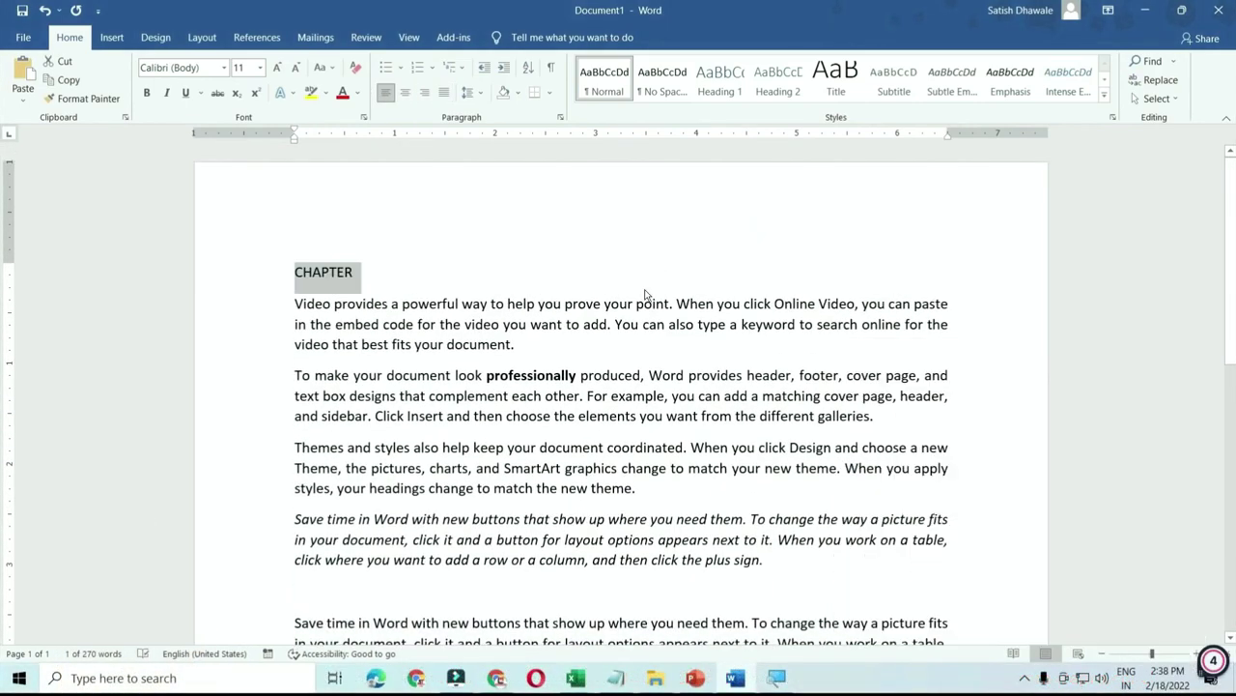
key("ctrl+e")
key("ctrl+l")
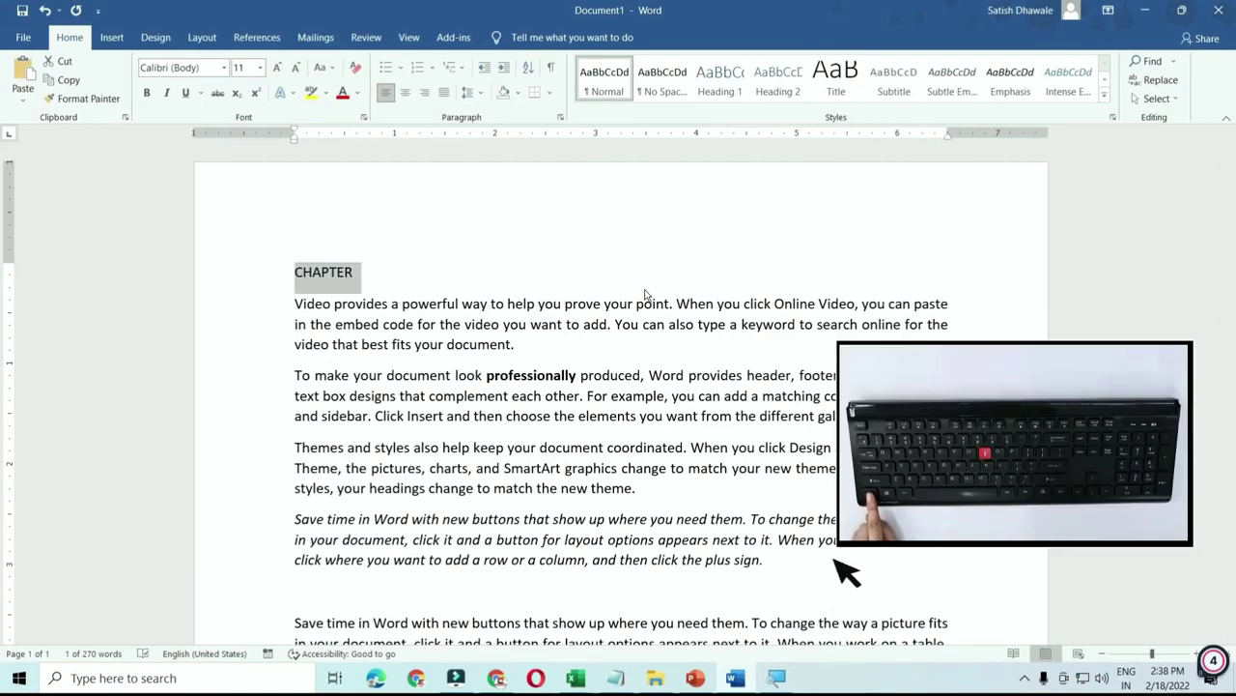
key("ctrl+r")
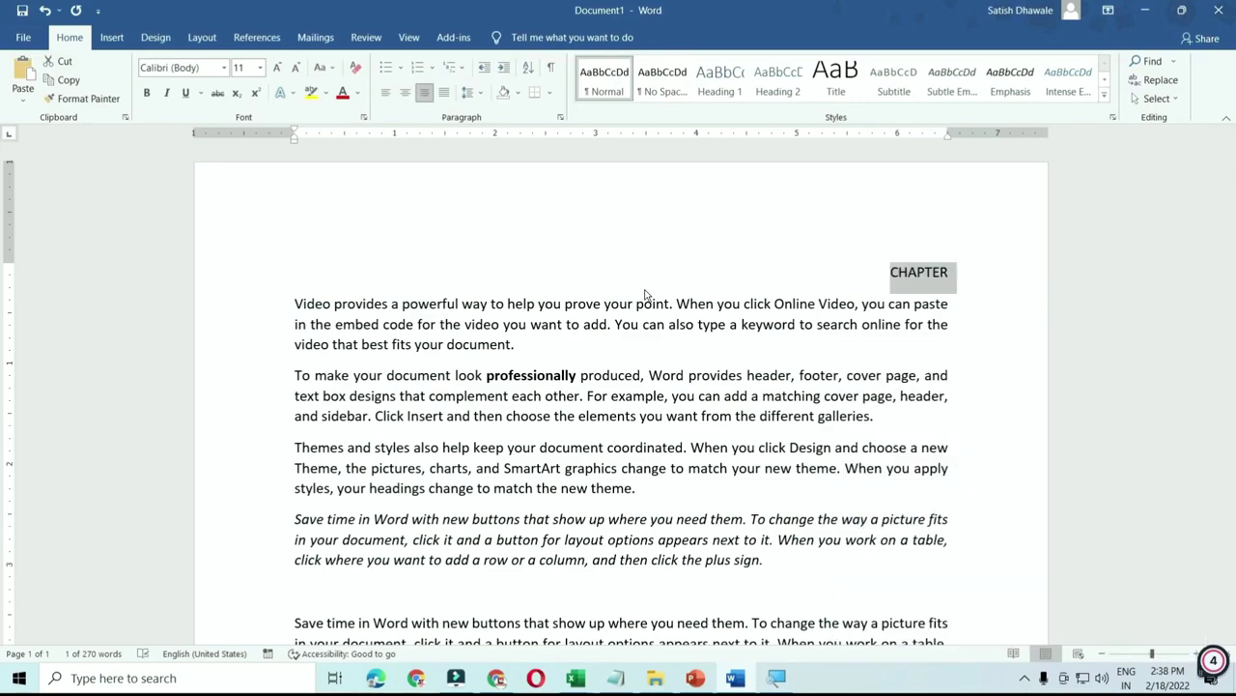
key("ctrl+l")
key("ctrl+e")
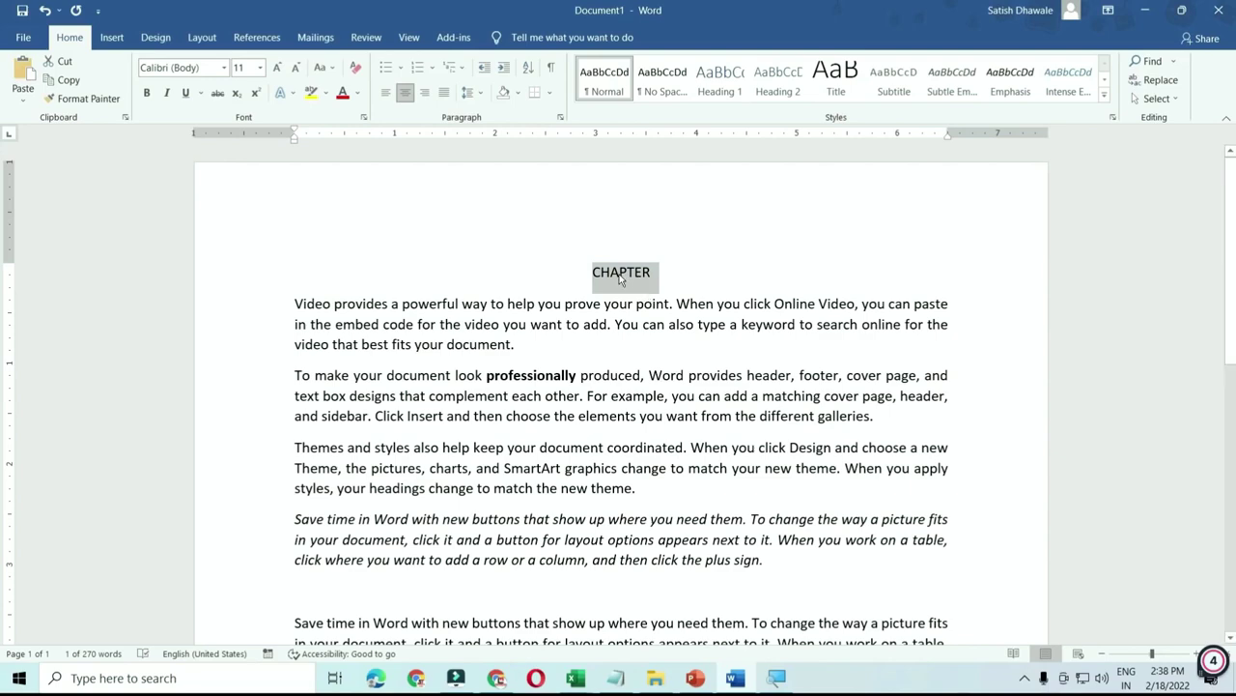
Select the first paragraph under CHAPTER and give it a two-step left indent
mouse_move(527, 348)
left_mouse_down()
mouse_move(337, 326)
mouse_move(295, 305)
left_mouse_up()
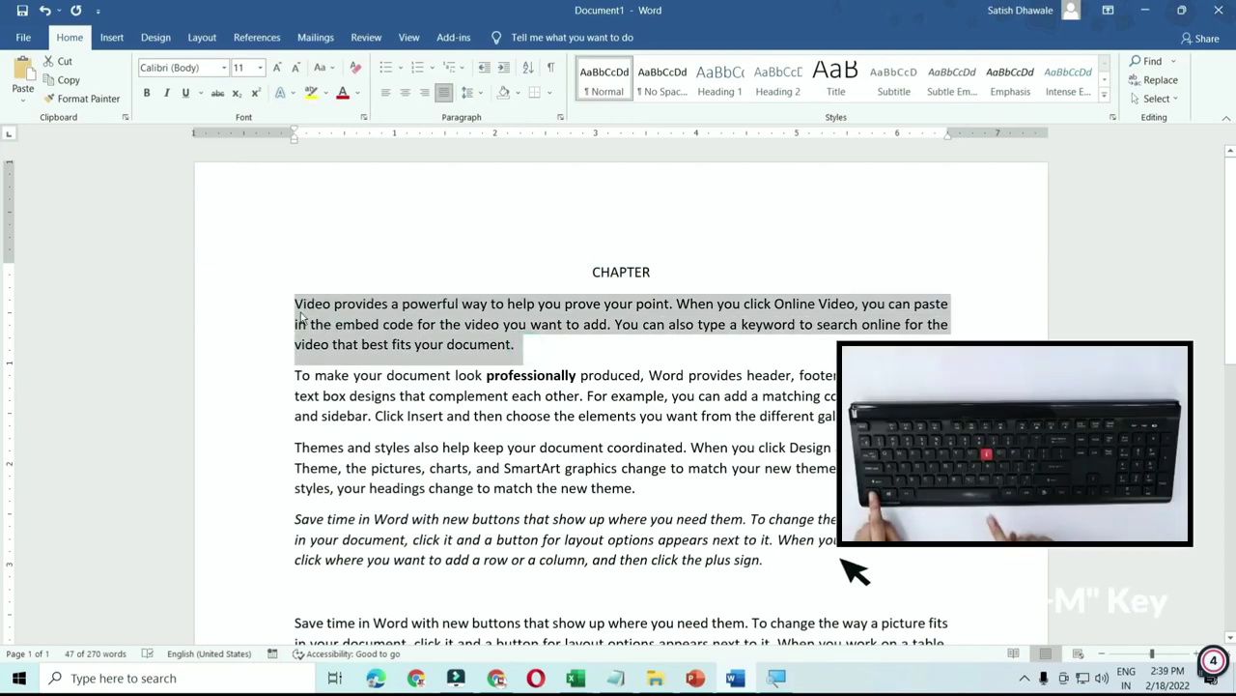
key("ctrl+m")
key("ctrl+m")
key("ctrl+m")
key("ctrl+m")
key("ctrl+m")
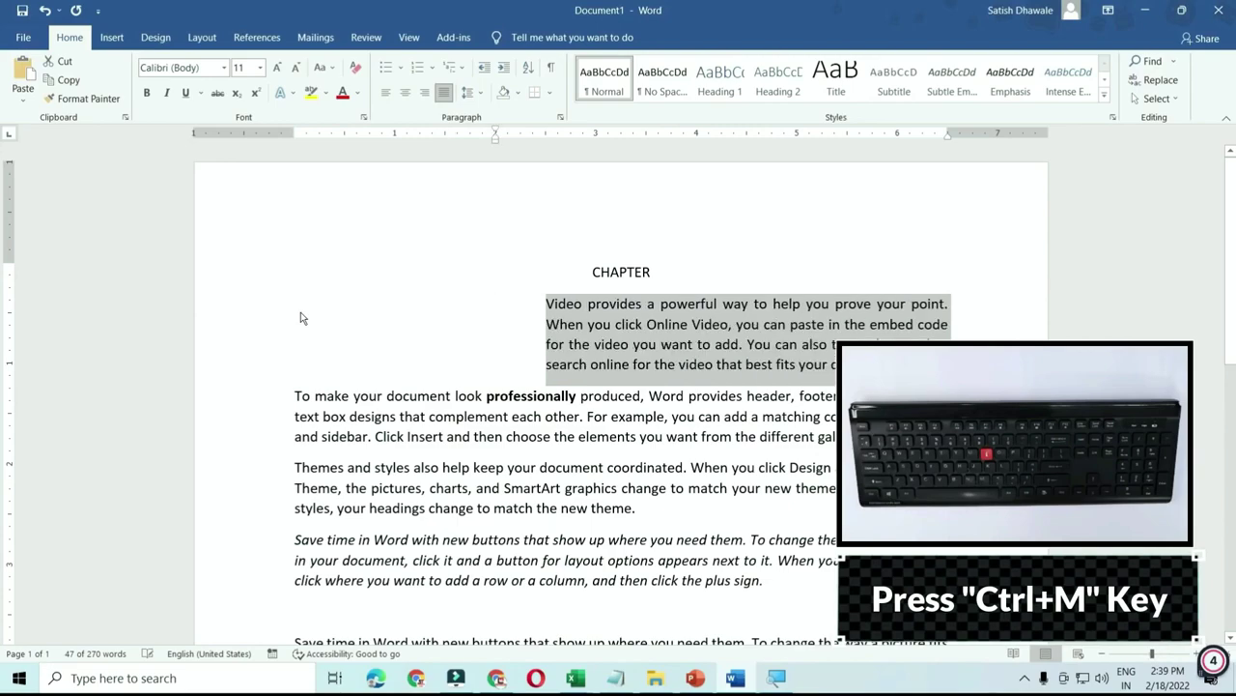
key("ctrl+m")
key("ctrl+m")
key("ctrl+m")
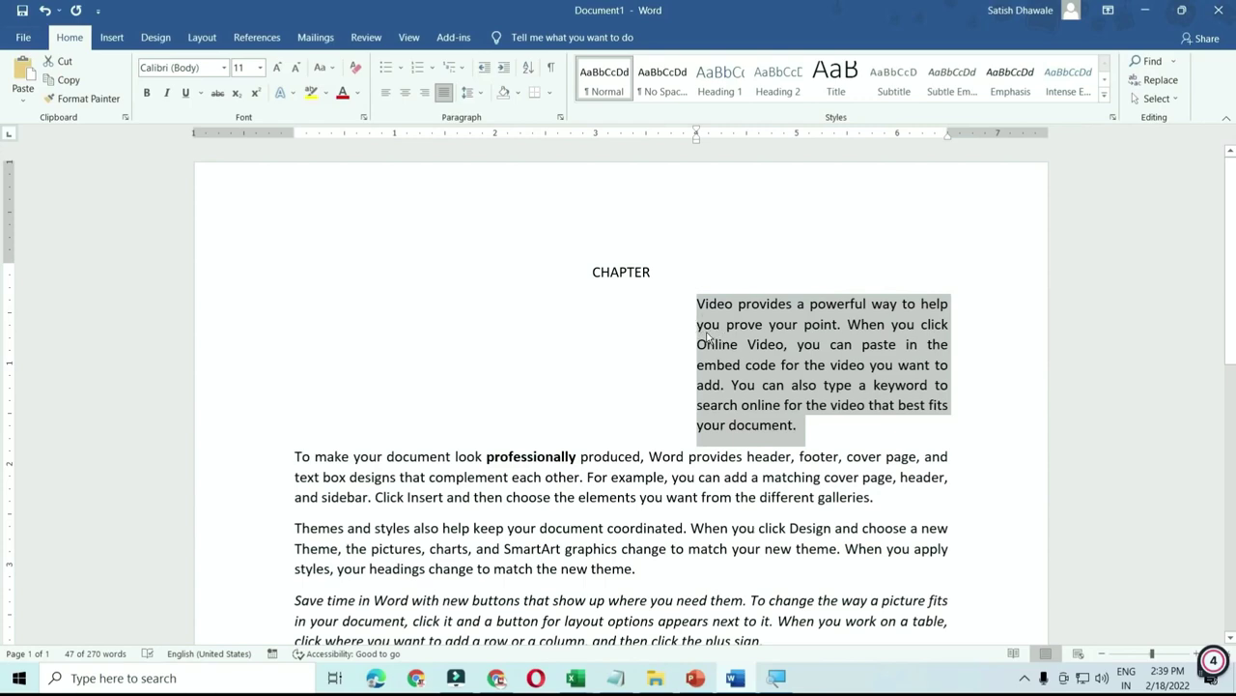
key("ctrl+shift+m")
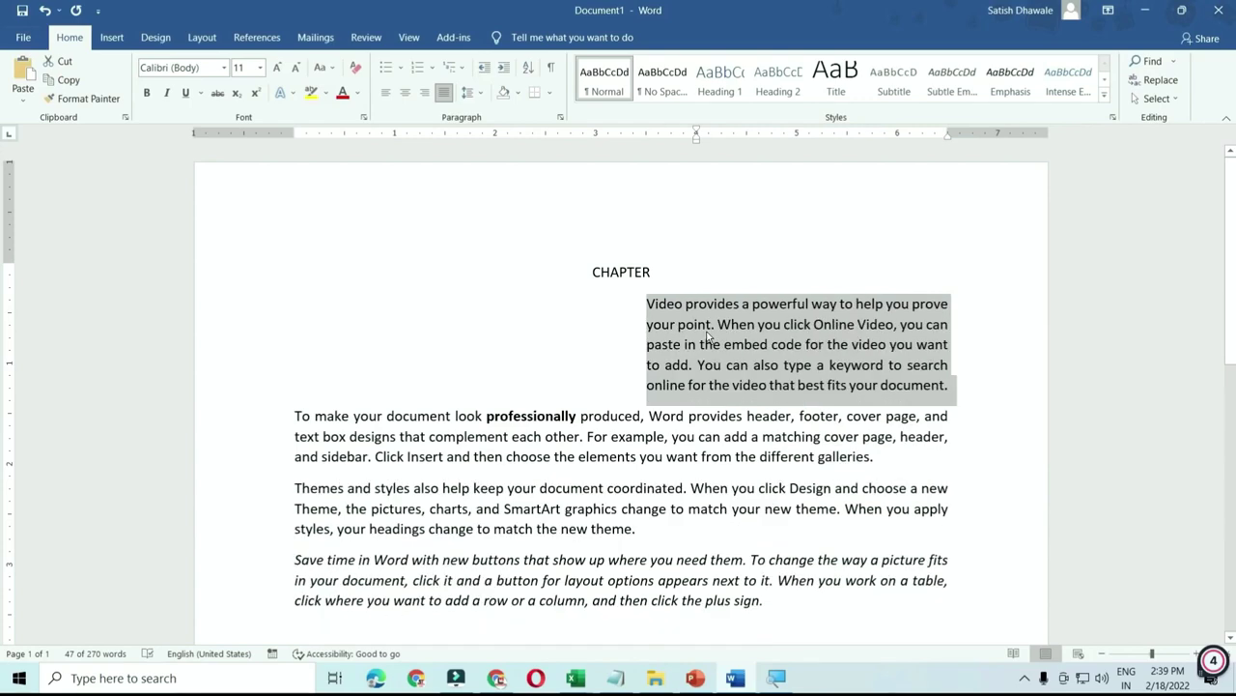
key("ctrl+shift+m")
key("ctrl+shift+m")
key("ctrl+shift+m")
key("ctrl+shift+m")
key("ctrl+shift+m")
key("ctrl+shift+m")
key("ctrl+shift+m")
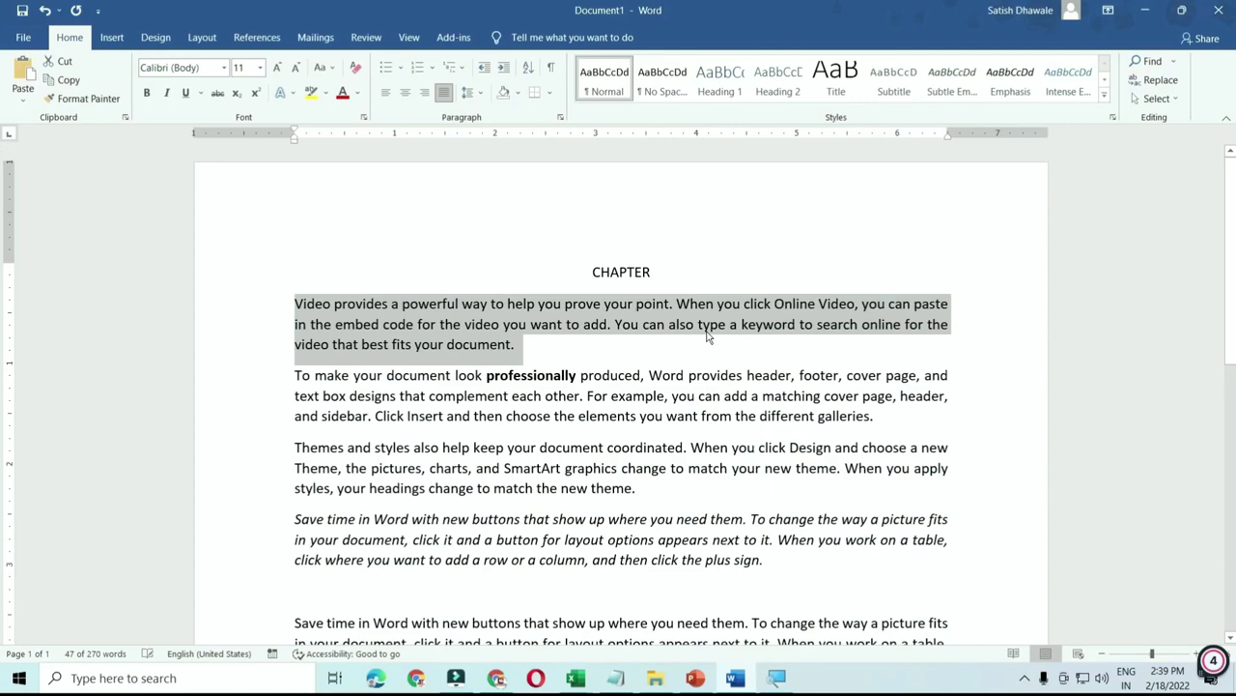
key("ctrl+m")
key("ctrl+m")
key("ctrl+m")
key("ctrl+m")
key("ctrl+m")
key("ctrl+m")
key("ctrl+m")
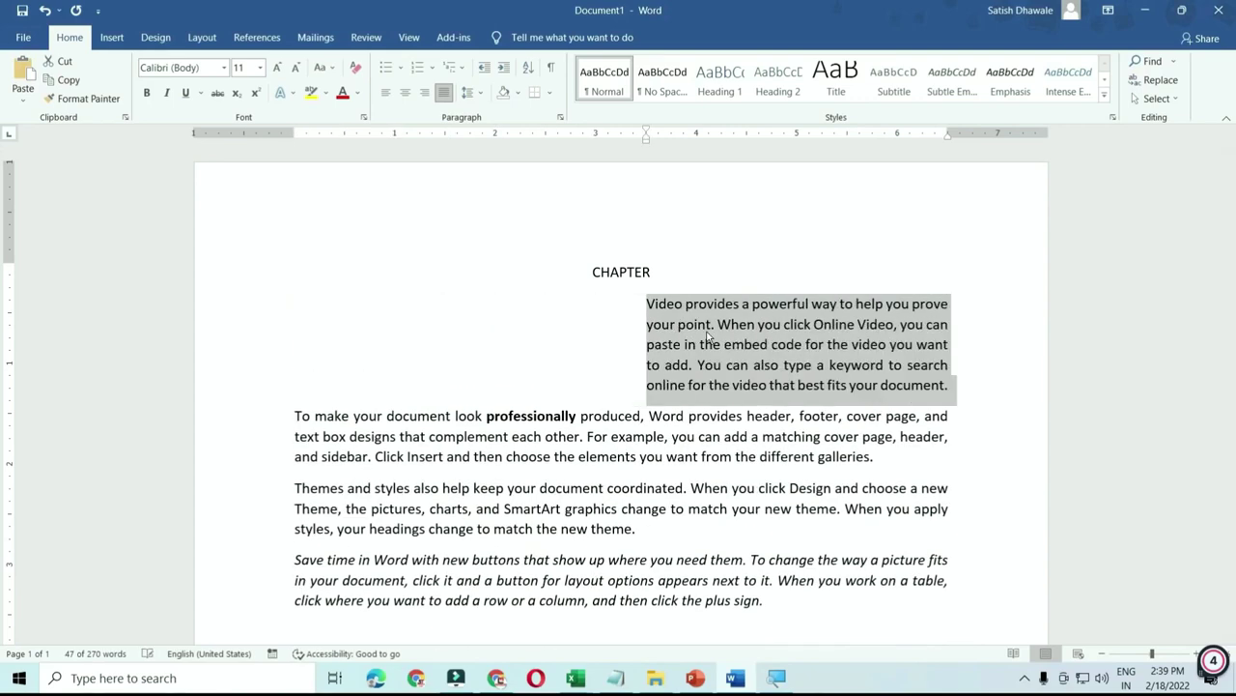
key("ctrl+m")
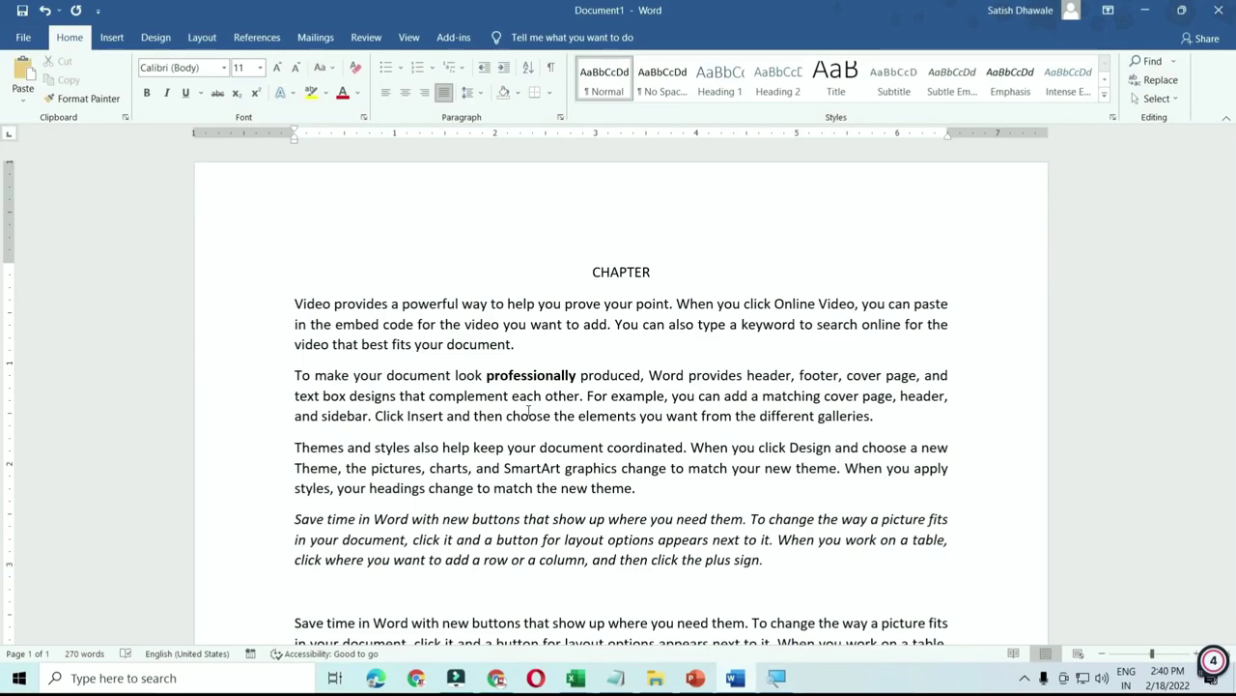
Create a new blank document with Ctrl+N
key("ctrl+n")
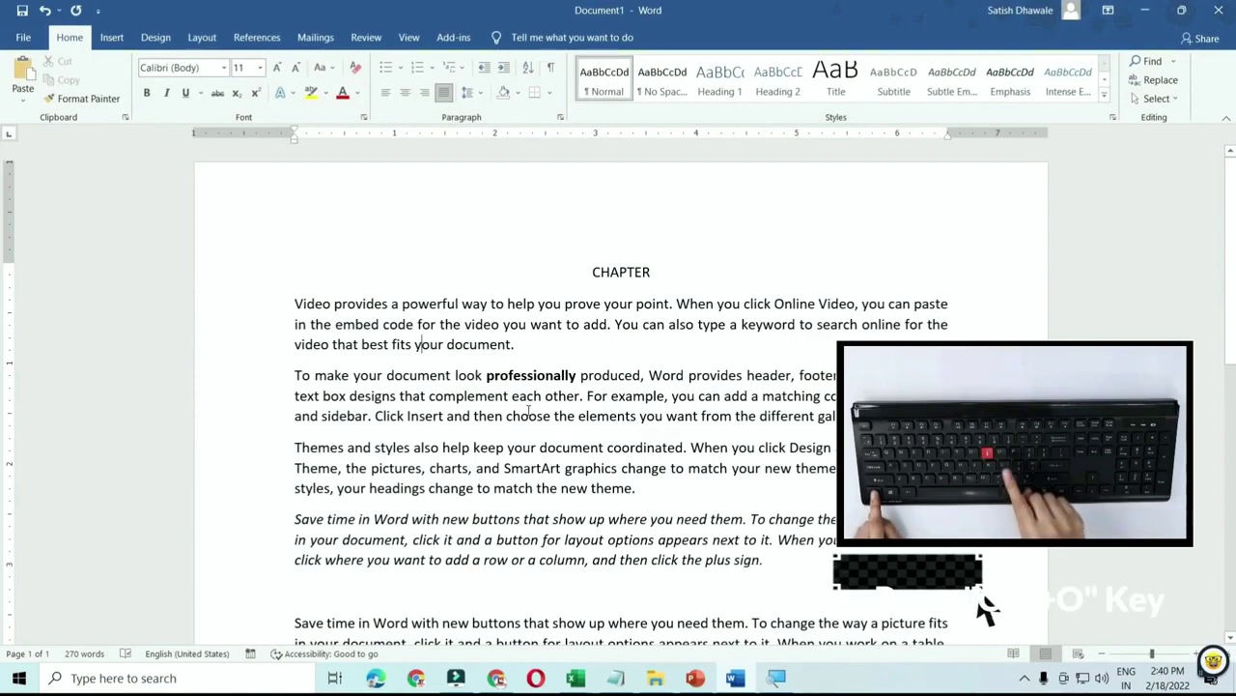
key("ctrl+o")
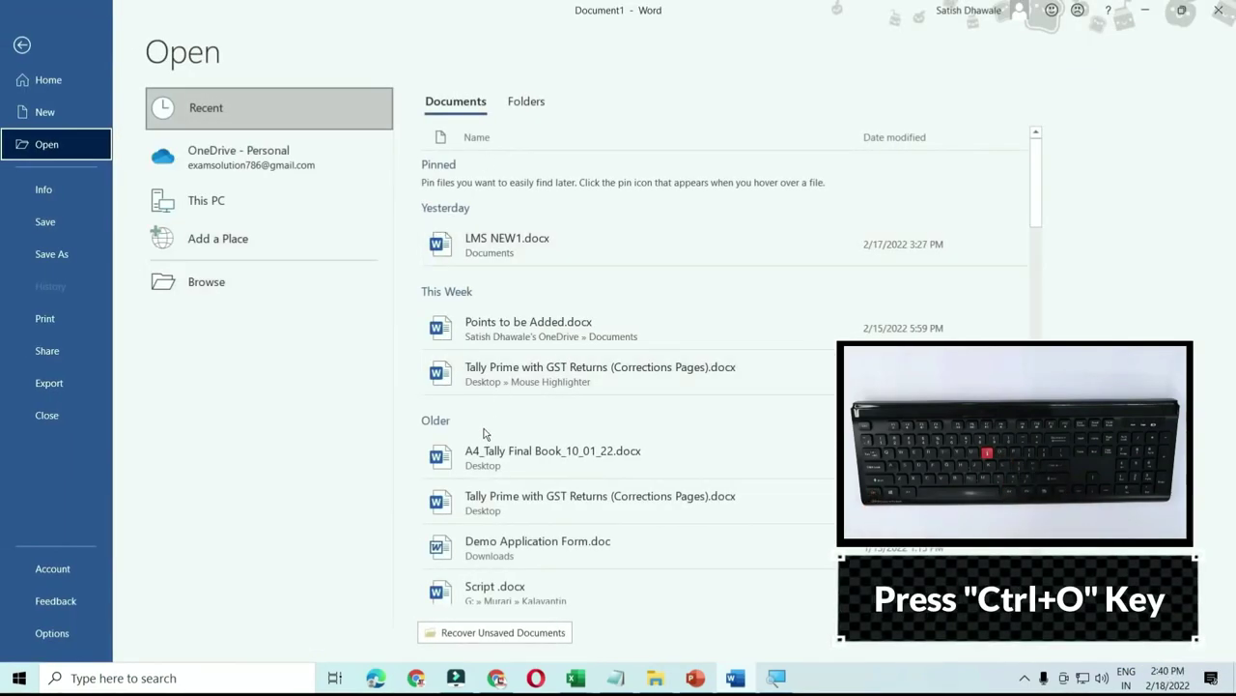
scroll(497, 434, "down", 3)
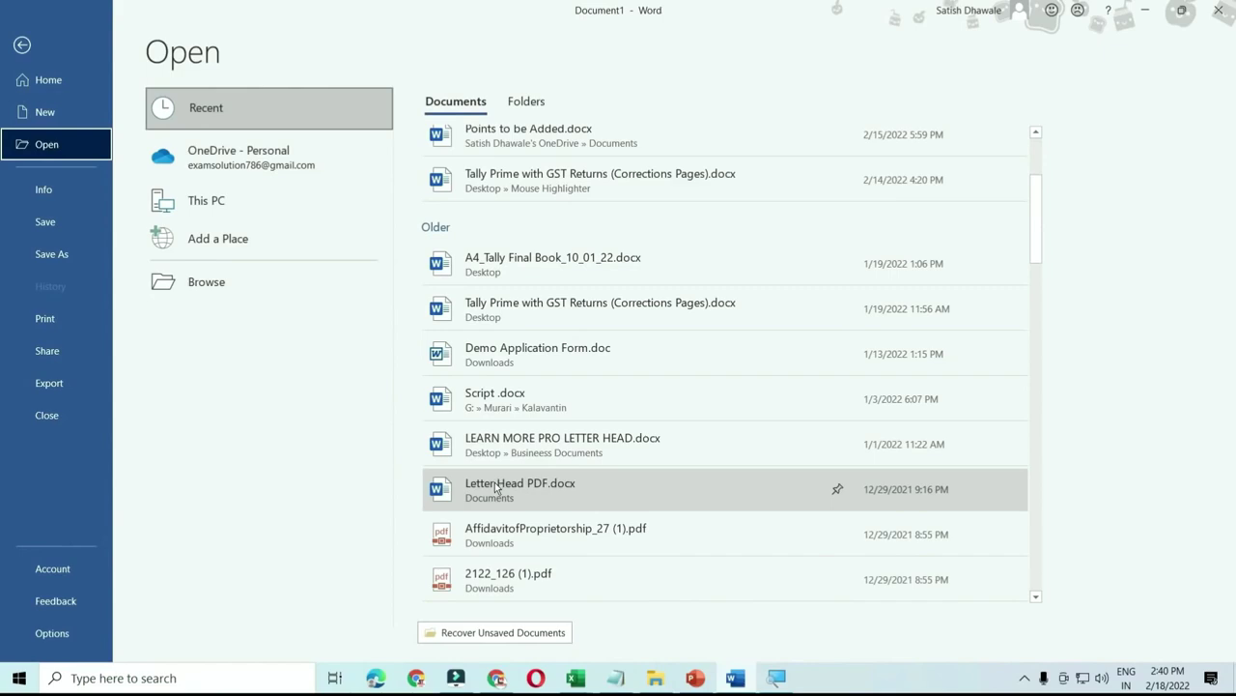
left_click(244, 293)
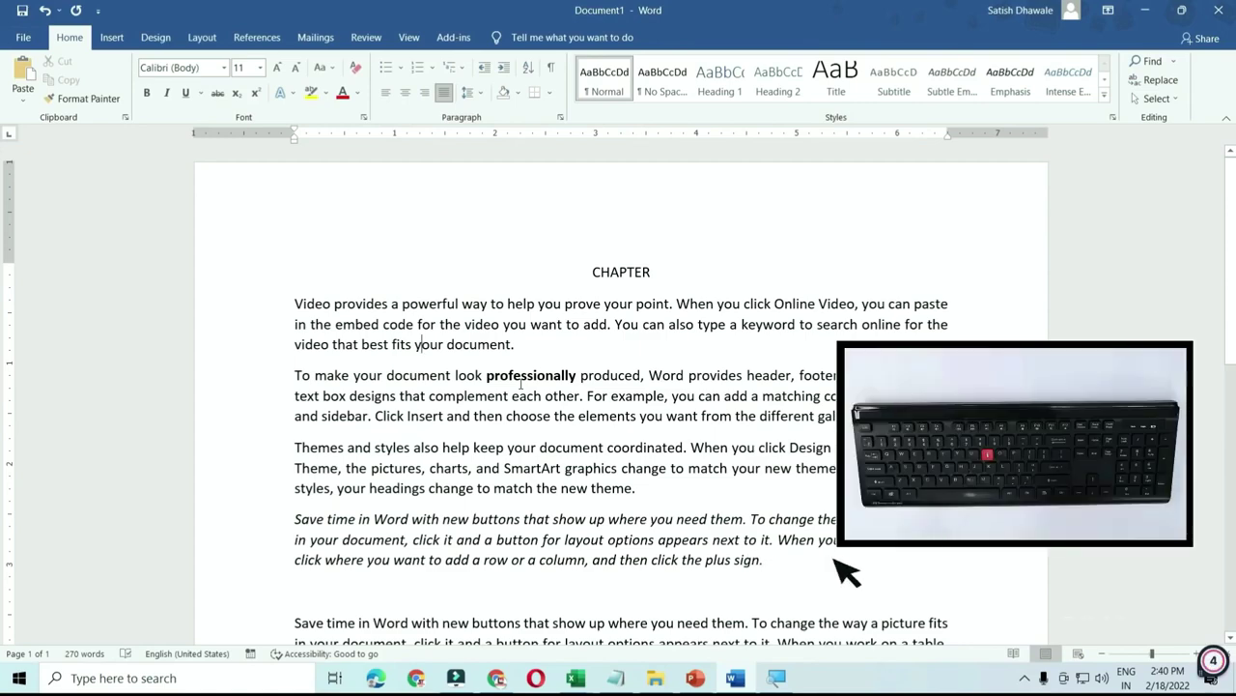
key("ctrl+p")
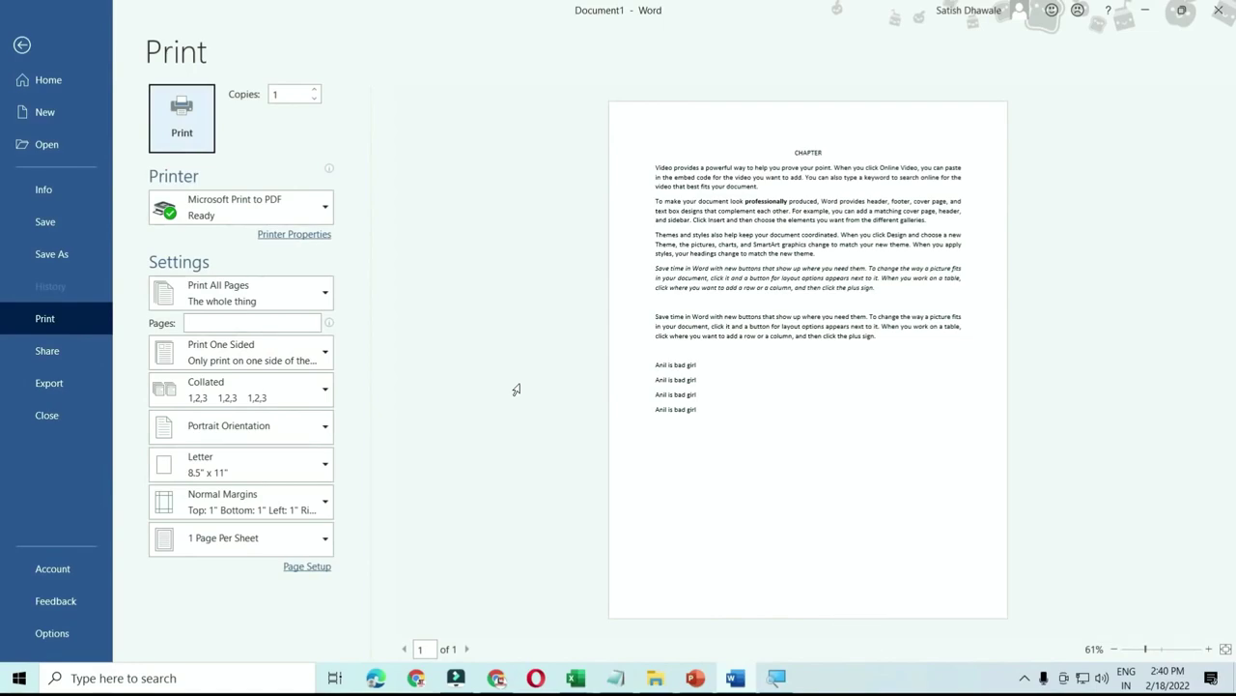
key("Escape")
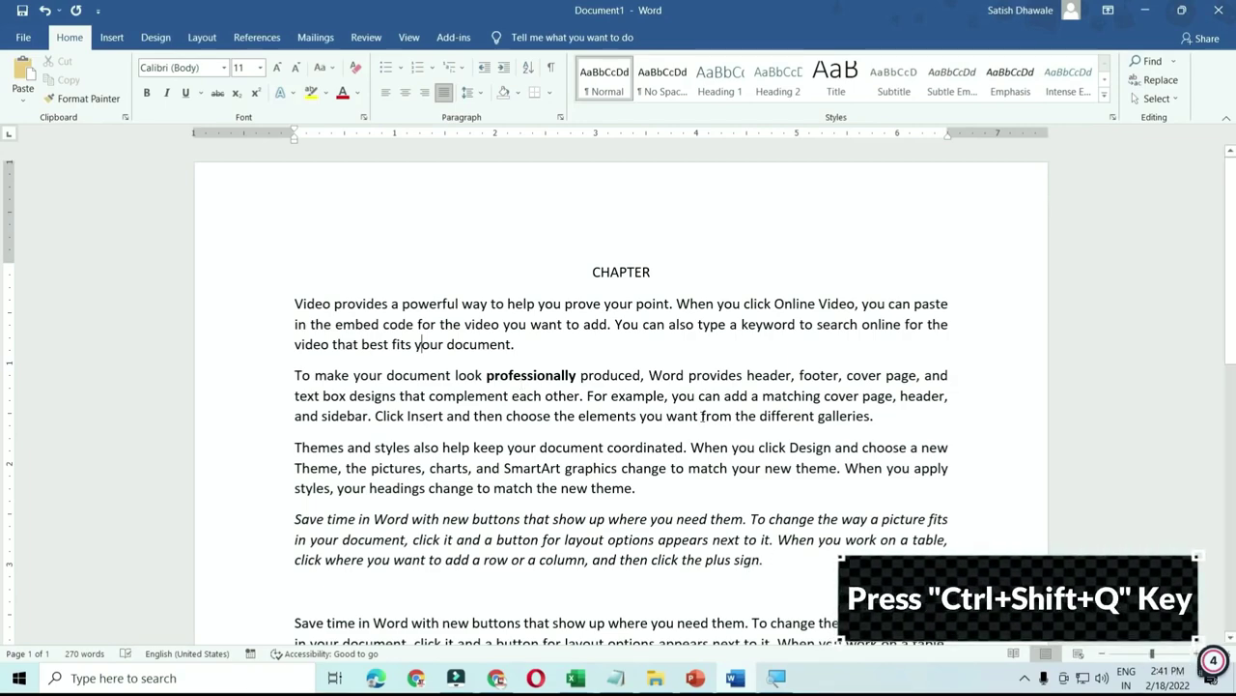
key("ctrl+a")
scroll(665, 443, "down", 2)
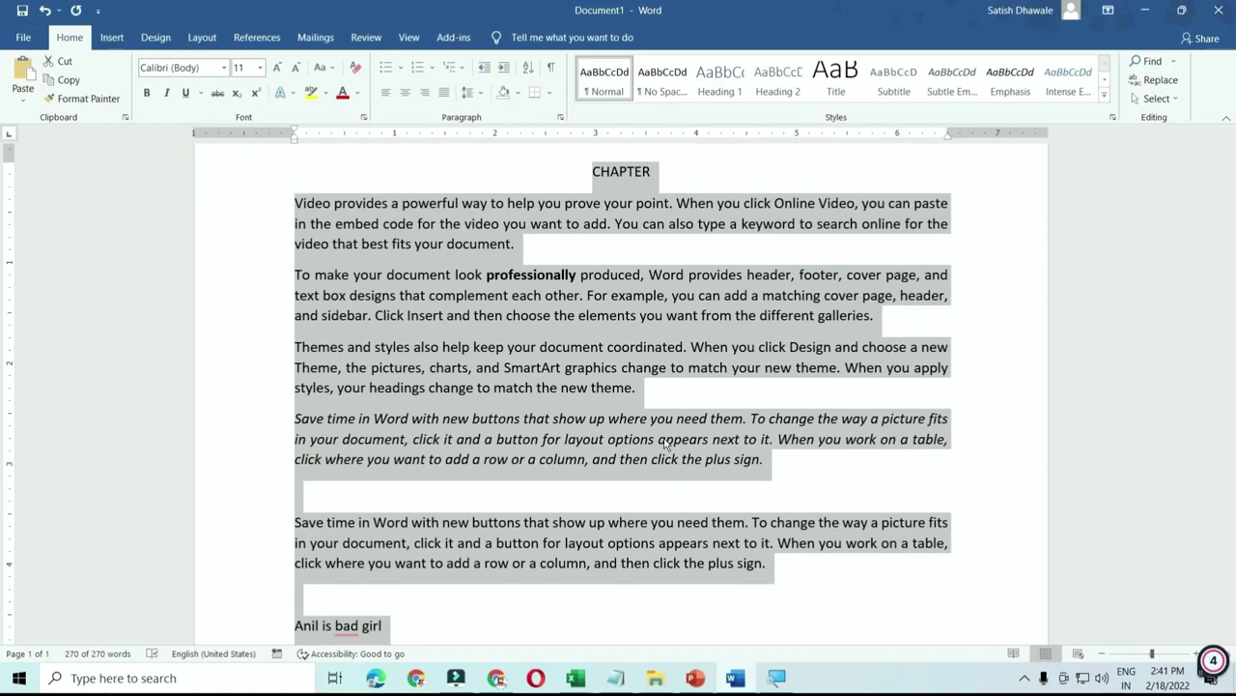
key("ctrl+shift+q")
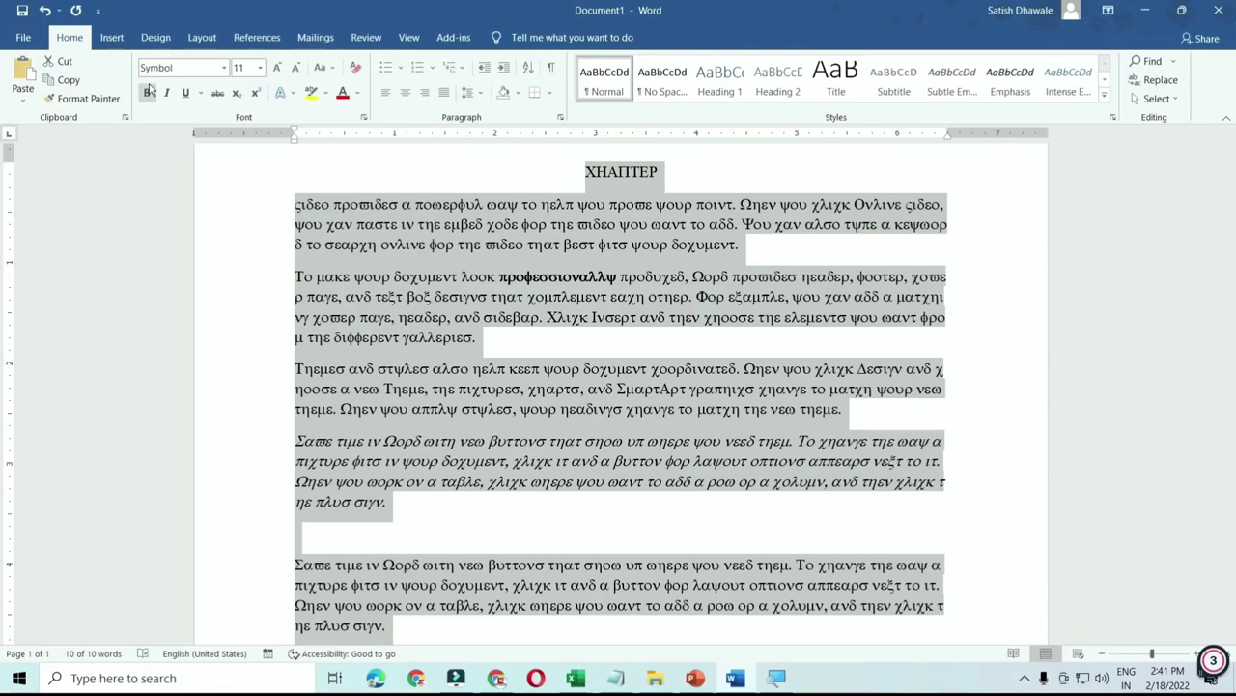
key("ctrl+z")
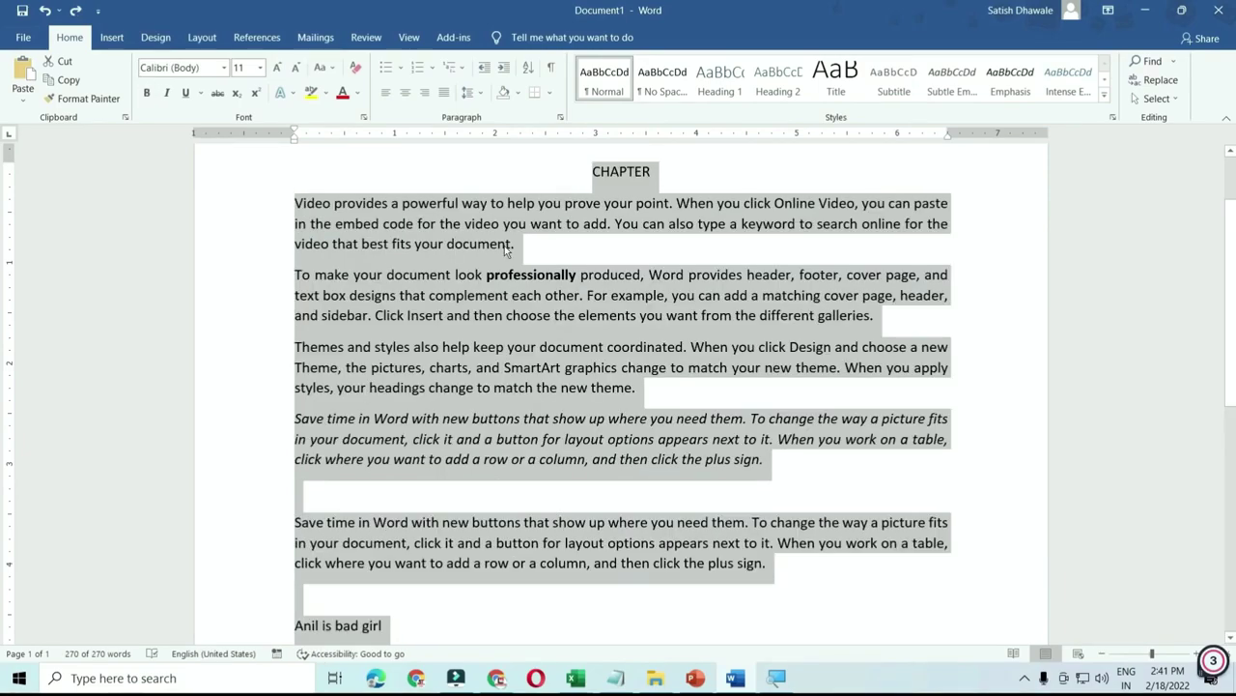
left_click(583, 358)
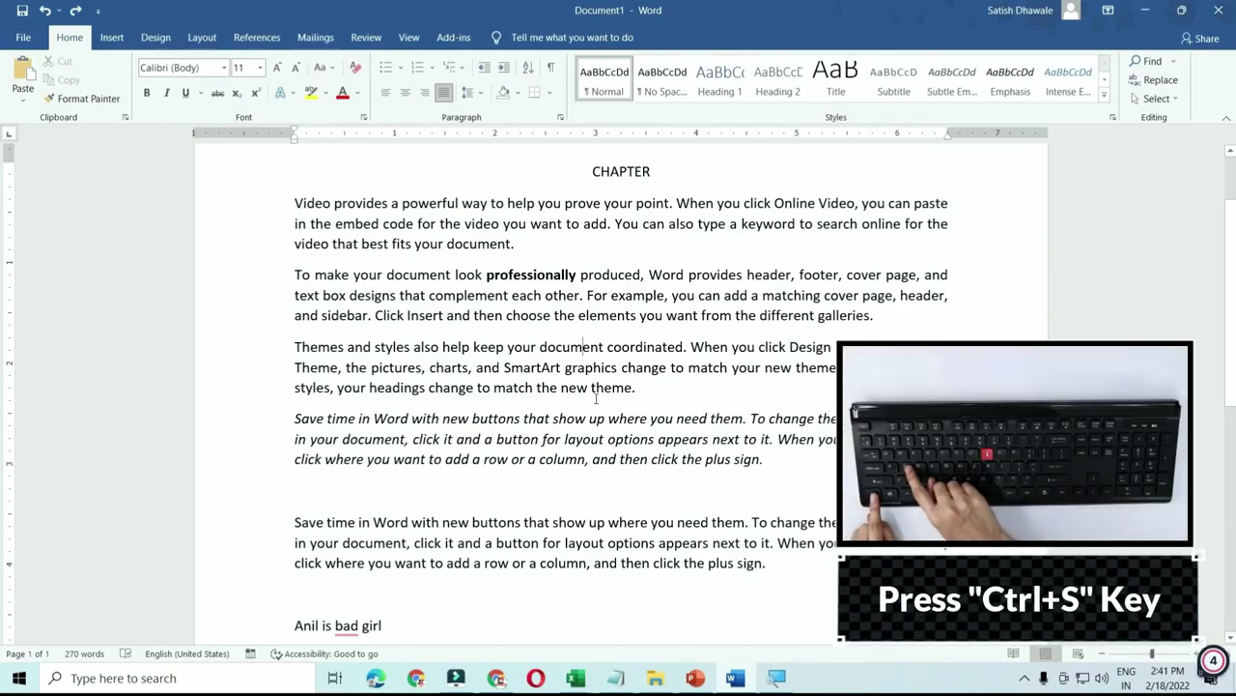
Save the document as CHAPTER in the Documents folder
key("ctrl+s")
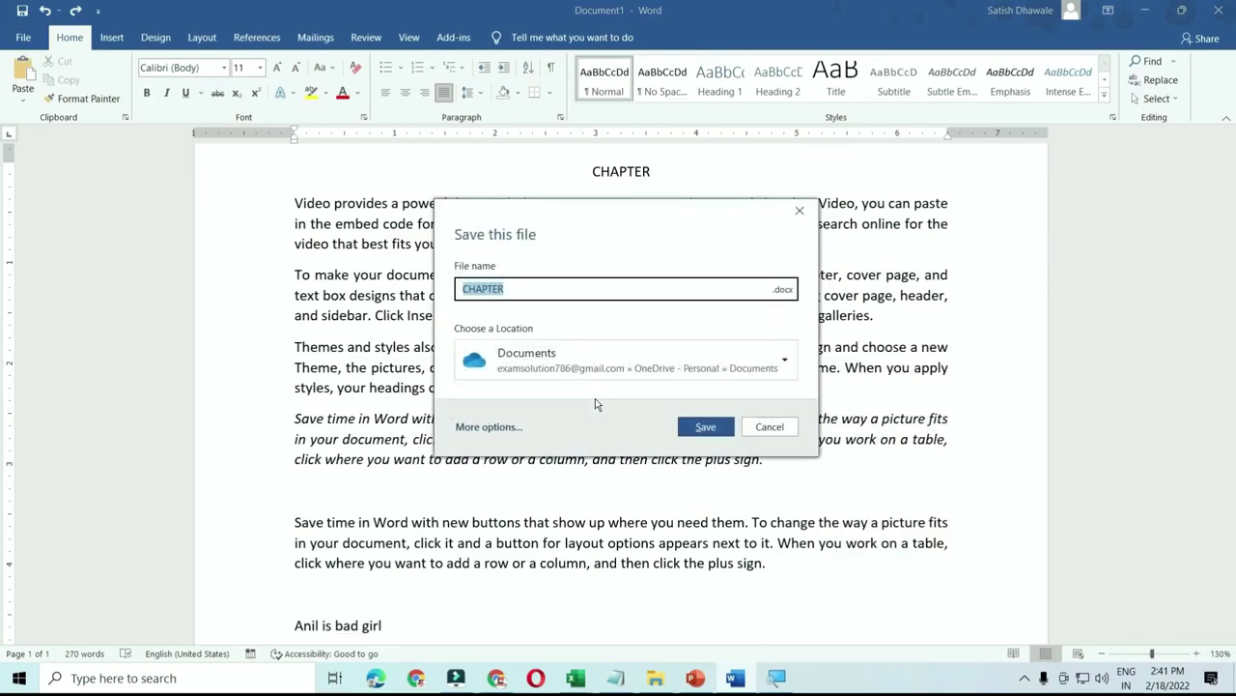
left_click(705, 426)
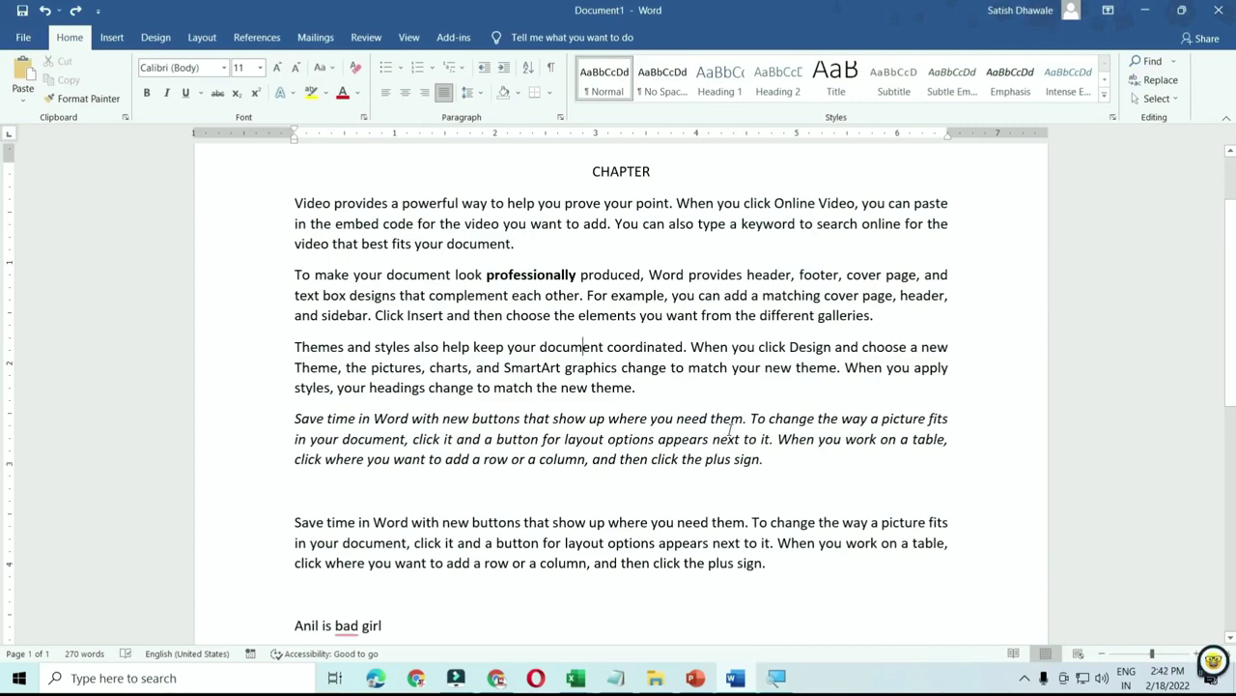
key("ctrl+s")
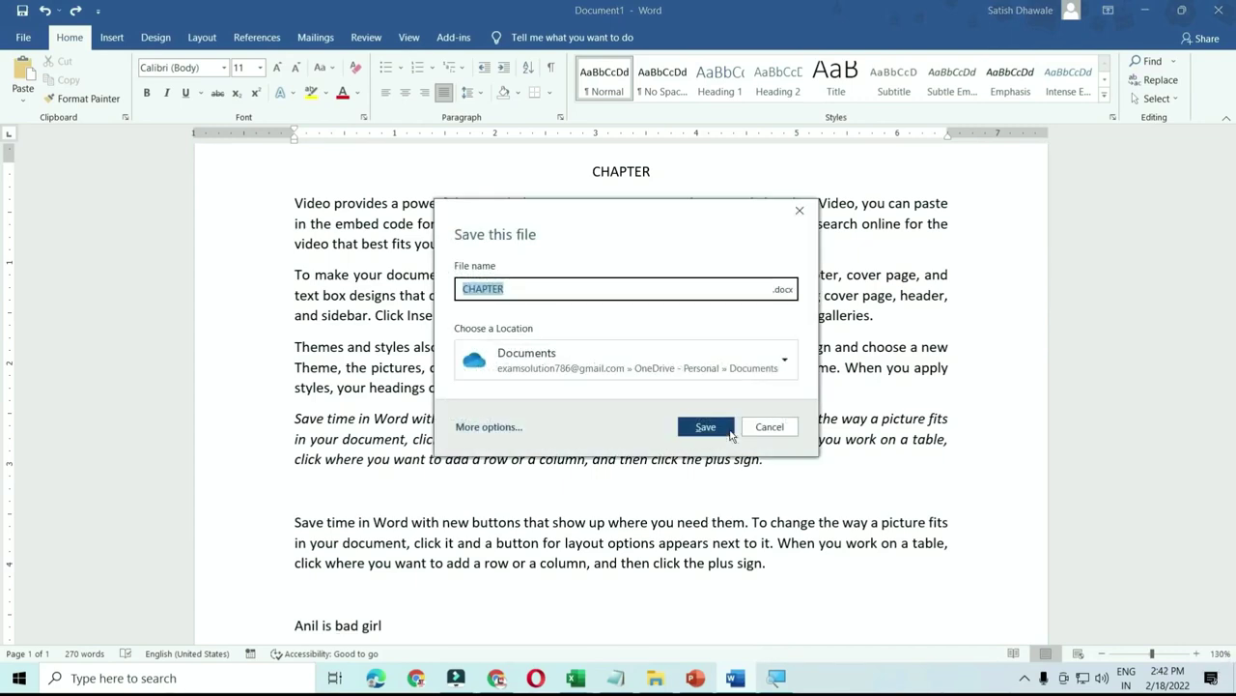
left_click(705, 426)
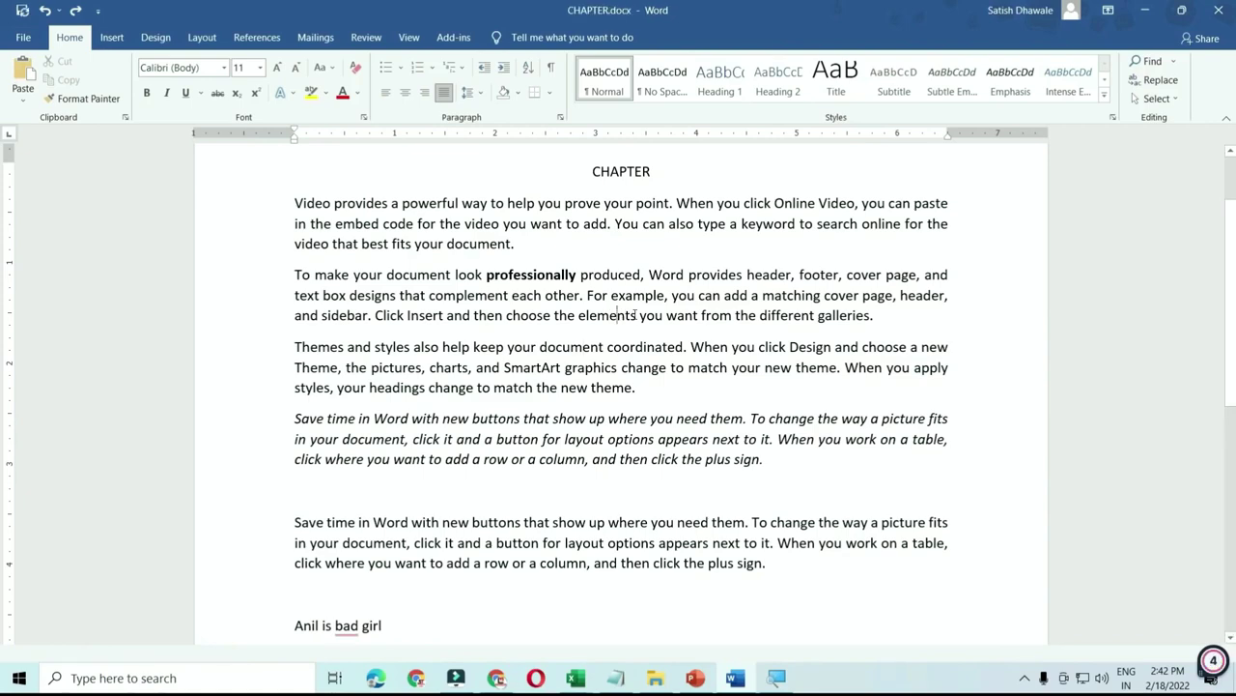
left_click(681, 389)
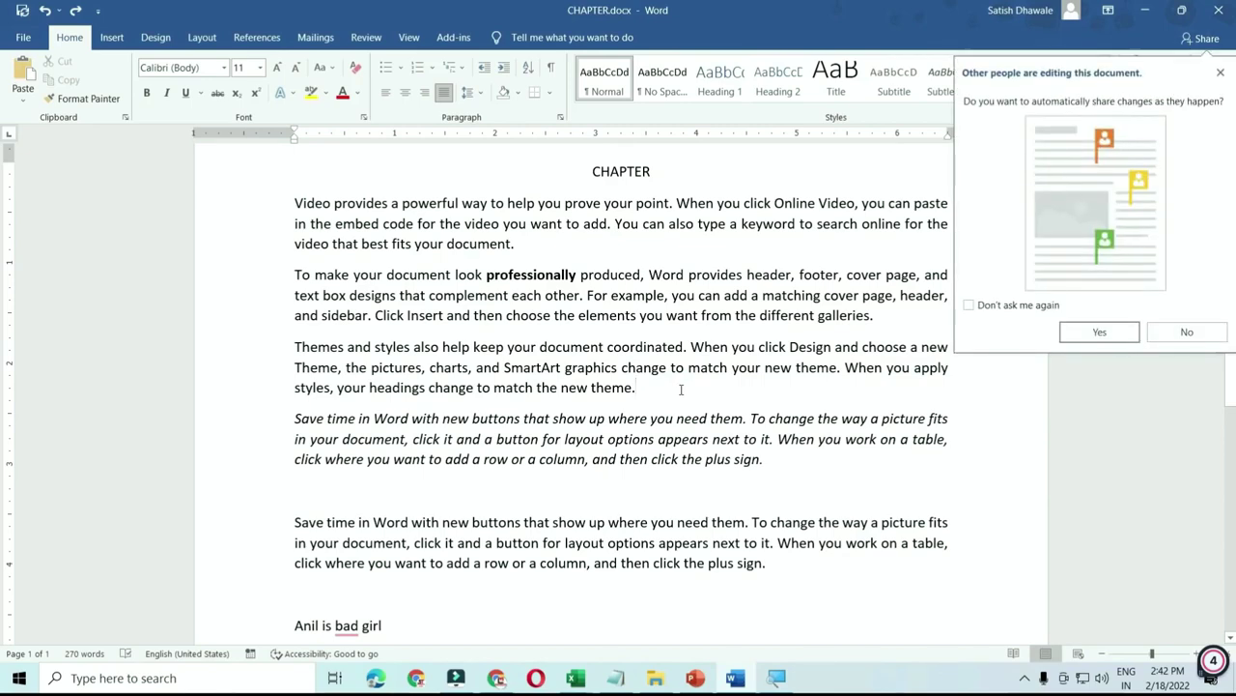
Dismiss the automatic-sharing prompt and view the Save As dialog, then cancel it
left_click(1223, 72)
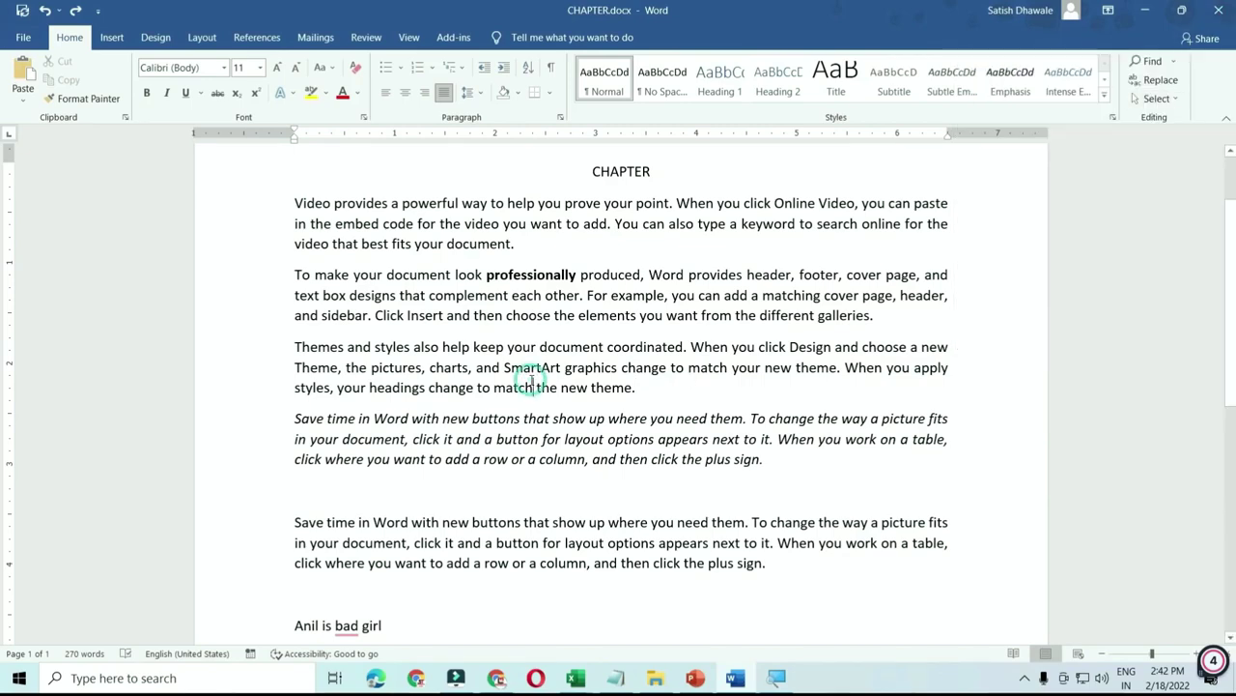
key("F12")
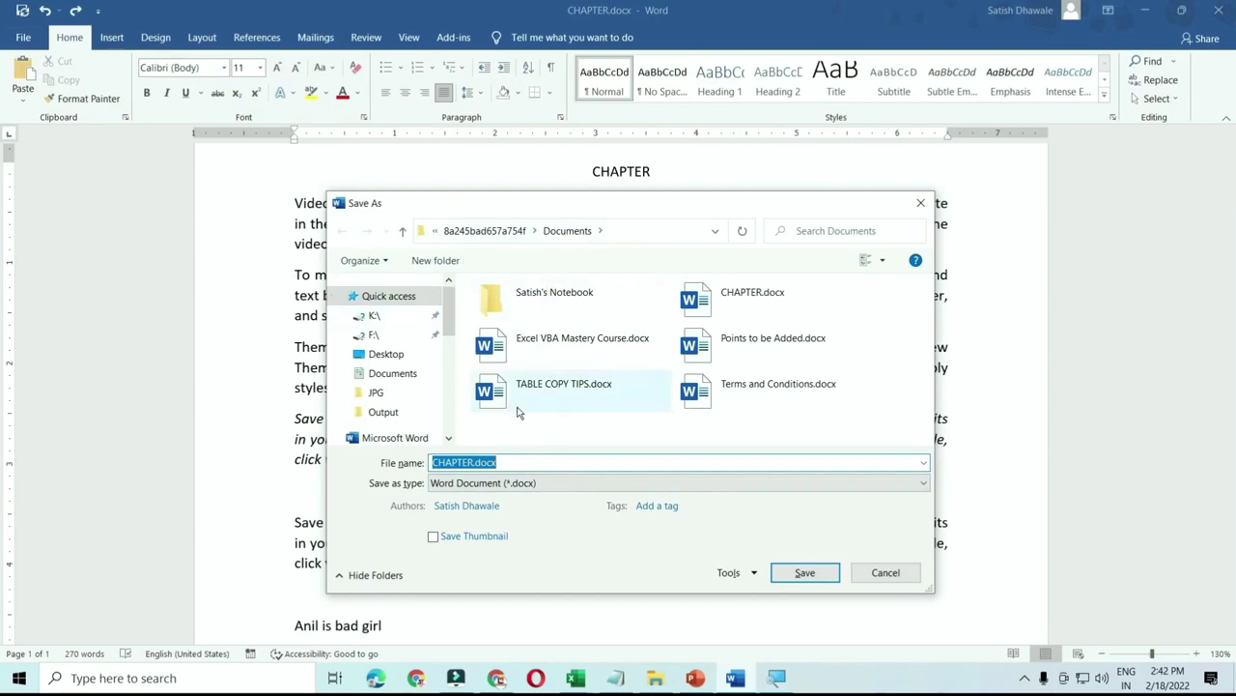
key("Escape")
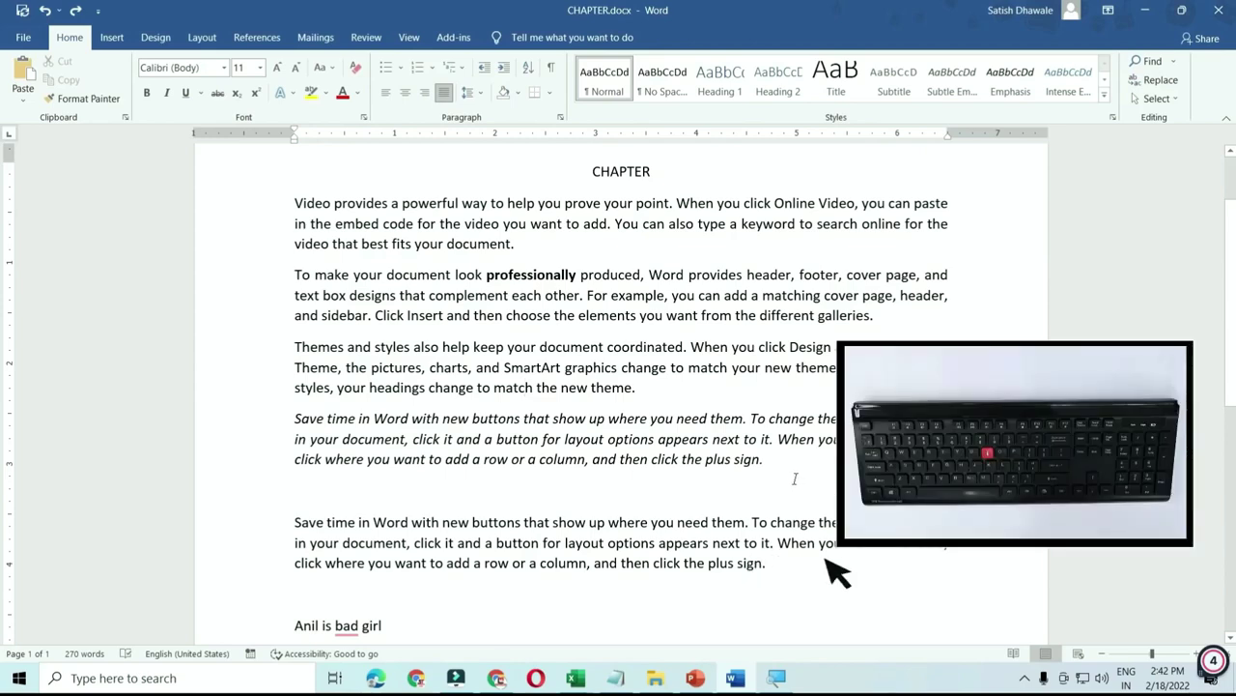
left_click_drag(795, 478, 297, 421)
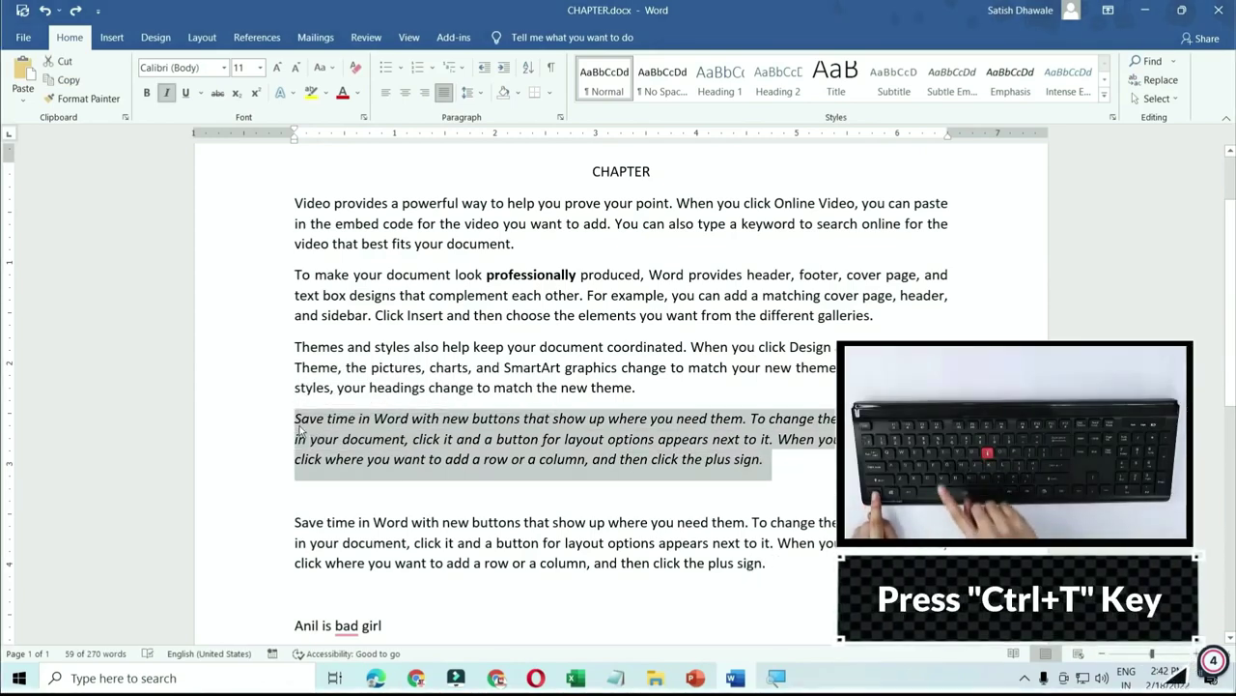
key("ctrl+t")
key("ctrl+t")
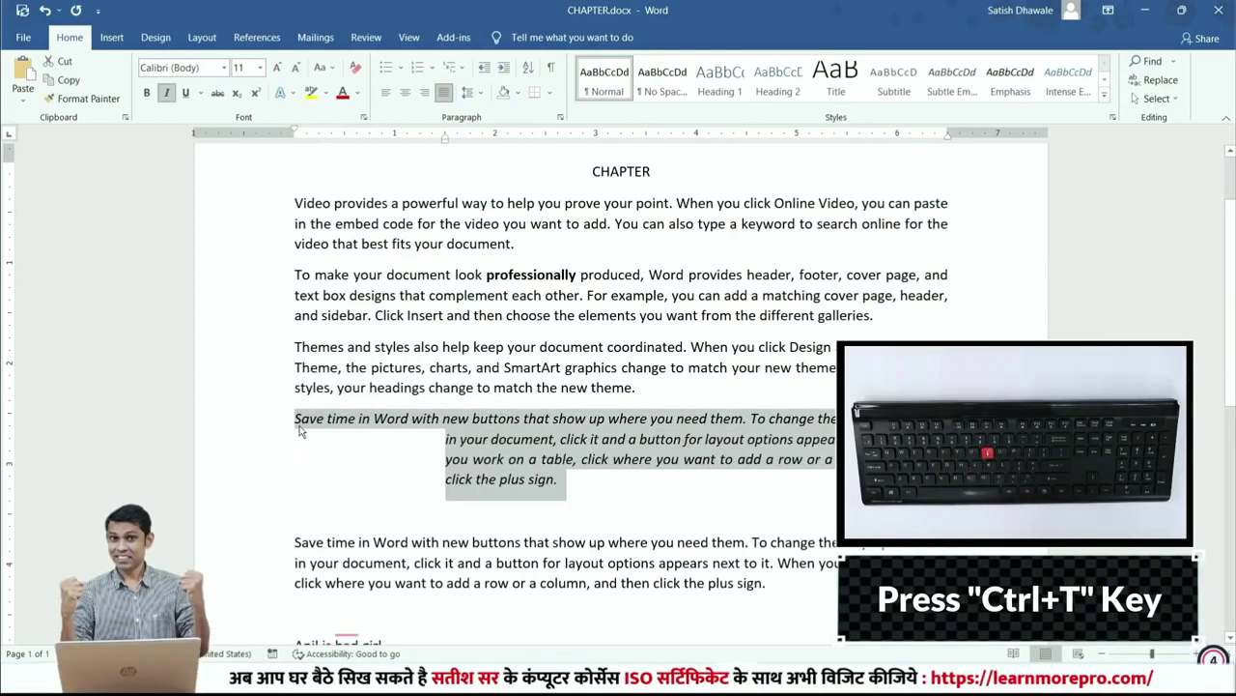
key("ctrl+t")
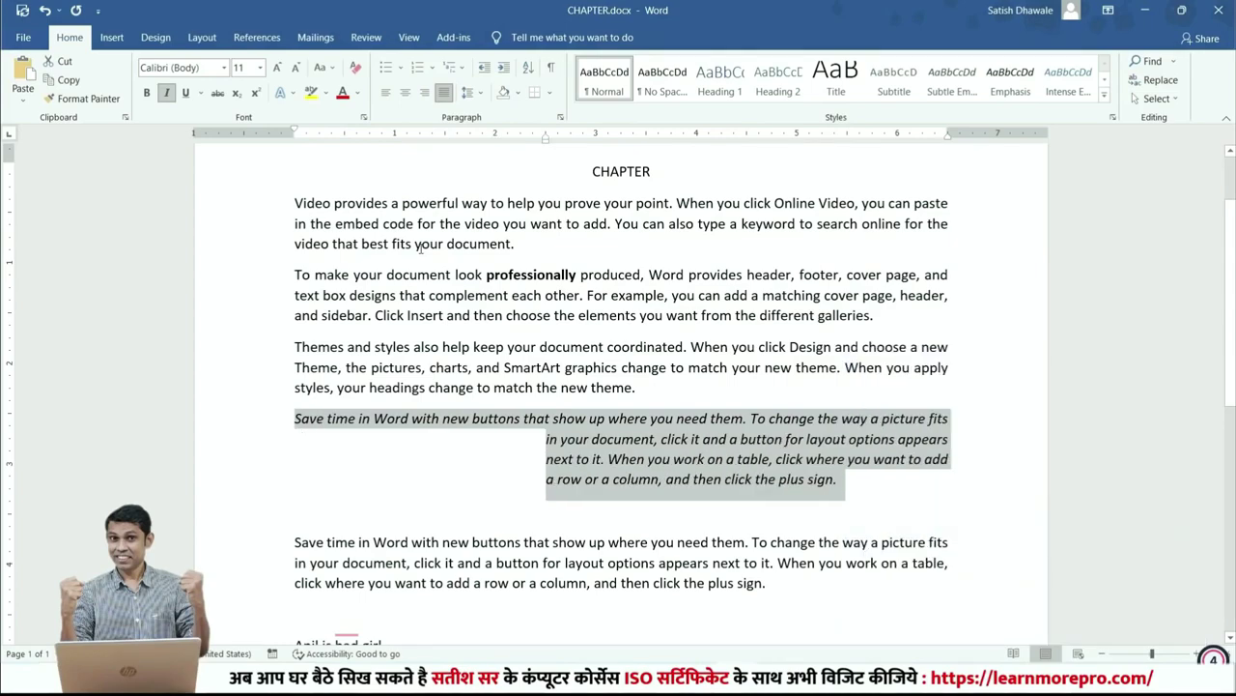
key("ctrl+shift+t")
key("ctrl+shift+t")
key("ctrl+shift+t")
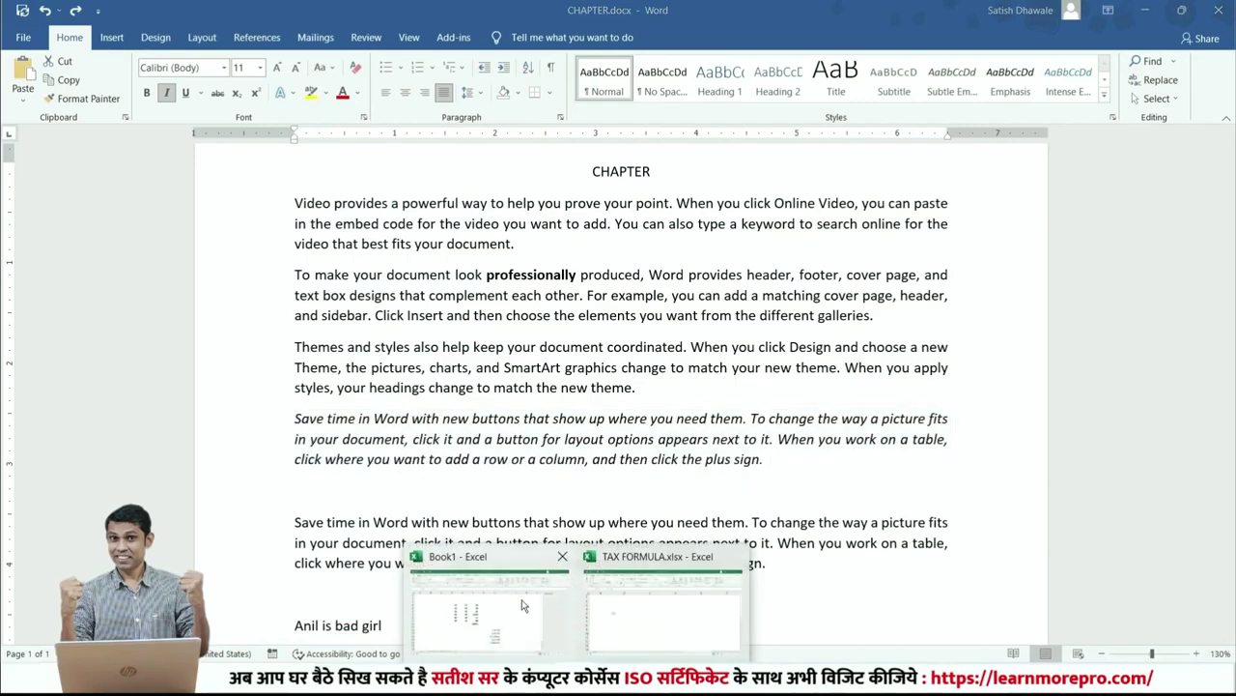
In the Book1 workbook, turn the numbers in D4:F9 into a table
left_click(509, 618)
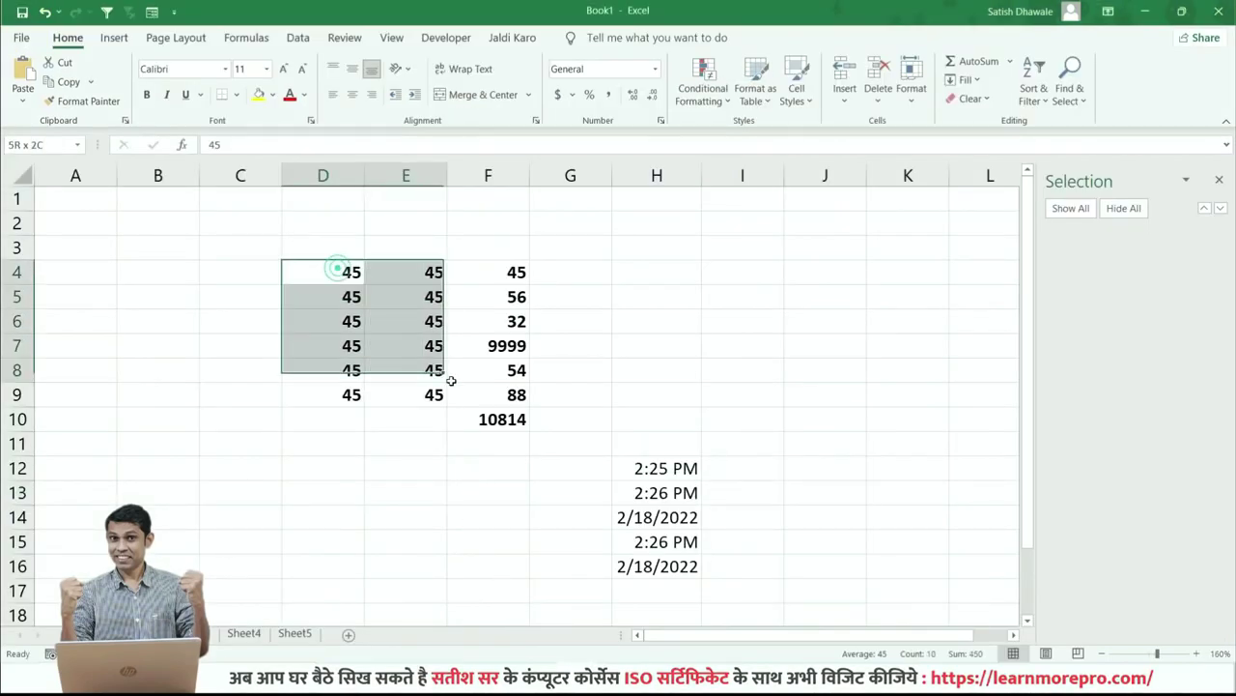
left_click_drag(338, 270, 478, 391)
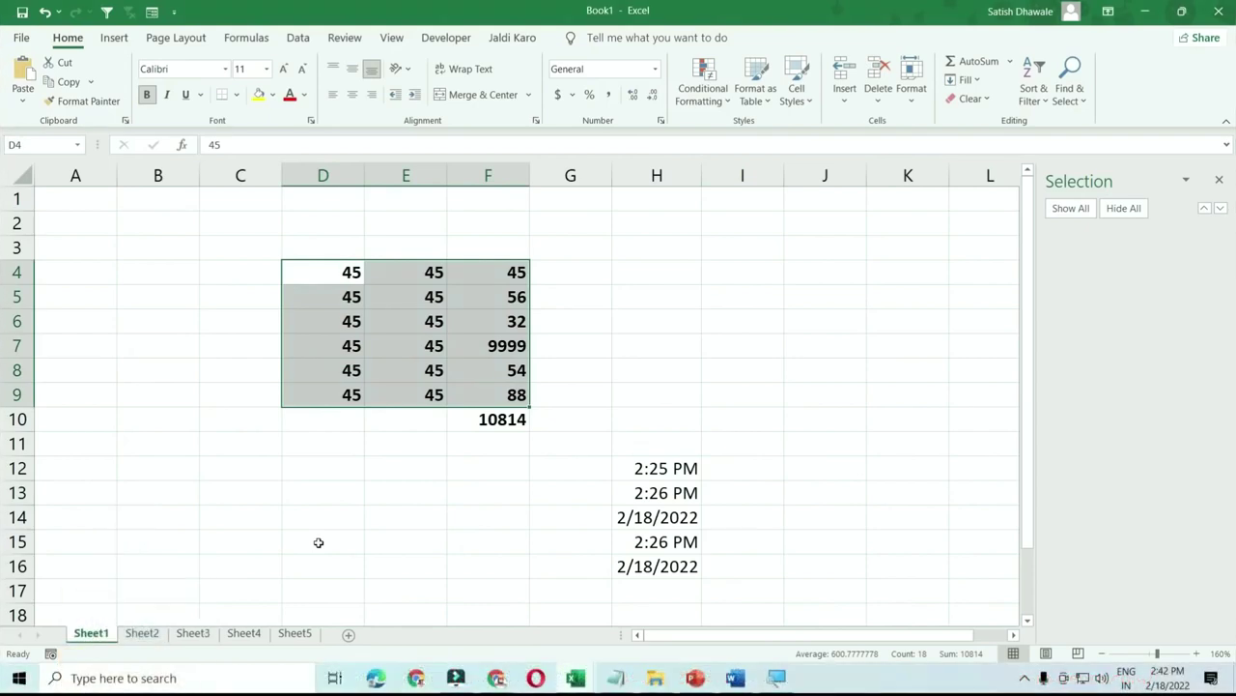
key("ctrl+t")
left_click(653, 407)
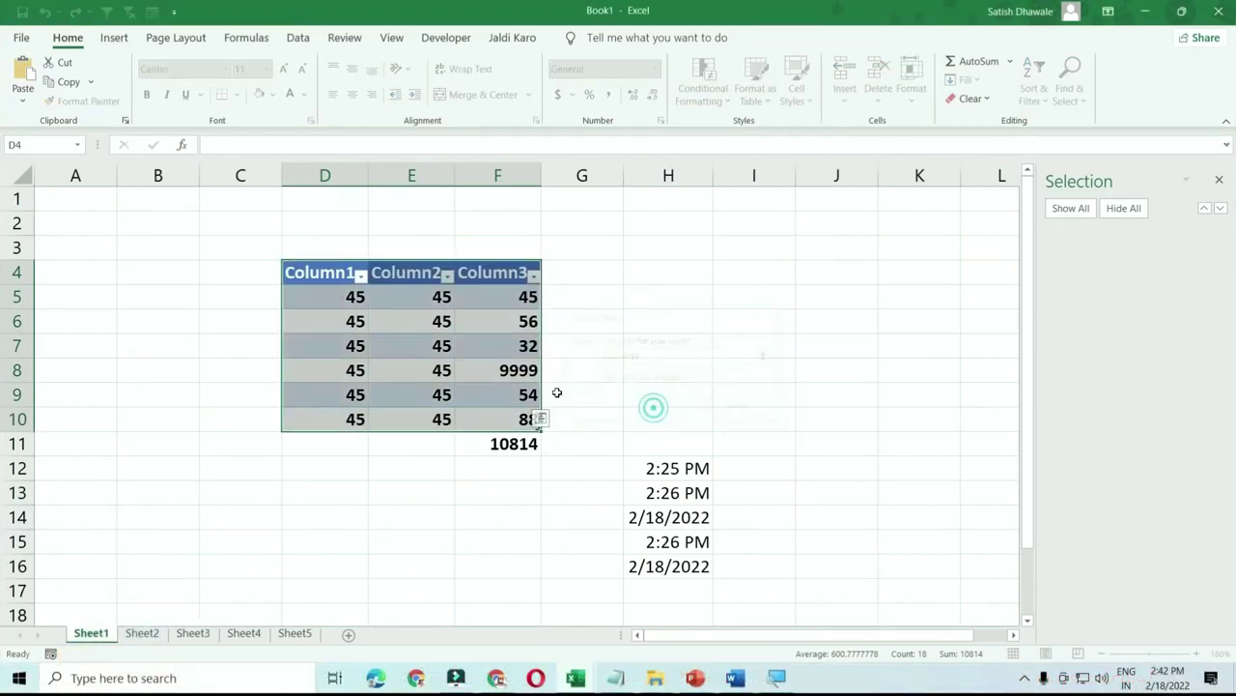
Clear the SUM total from cell F11 and select cell F8 holding 9999
left_click(488, 445)
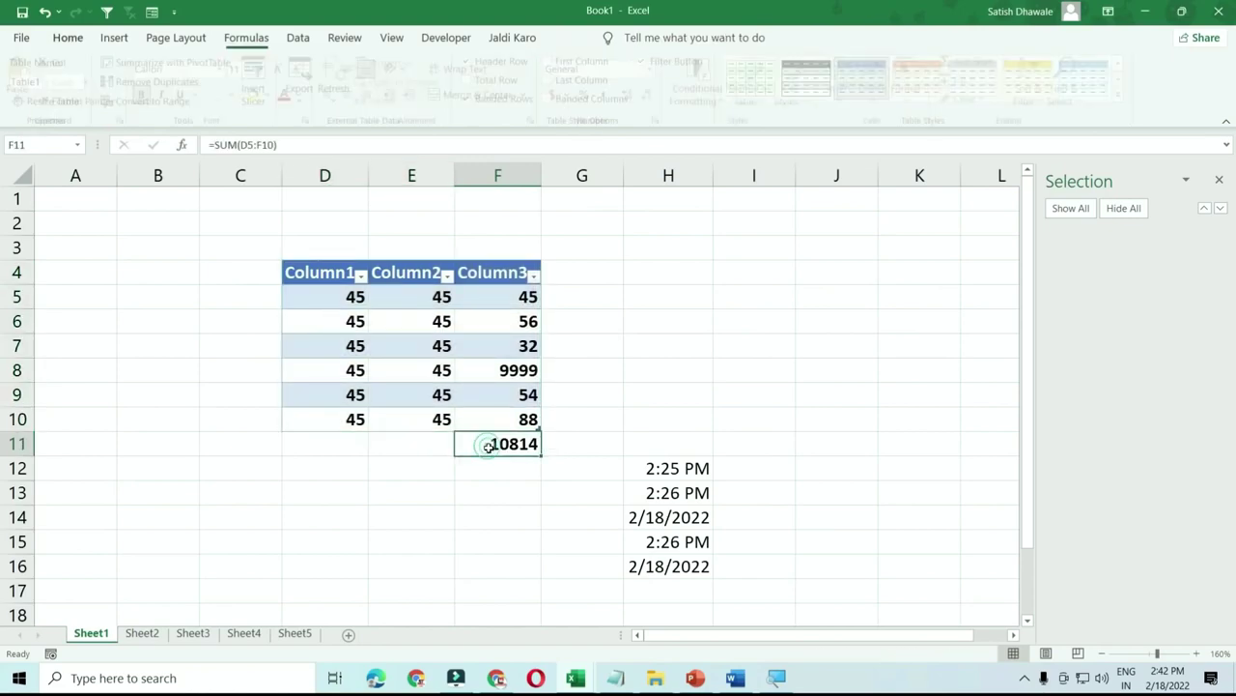
key("Delete")
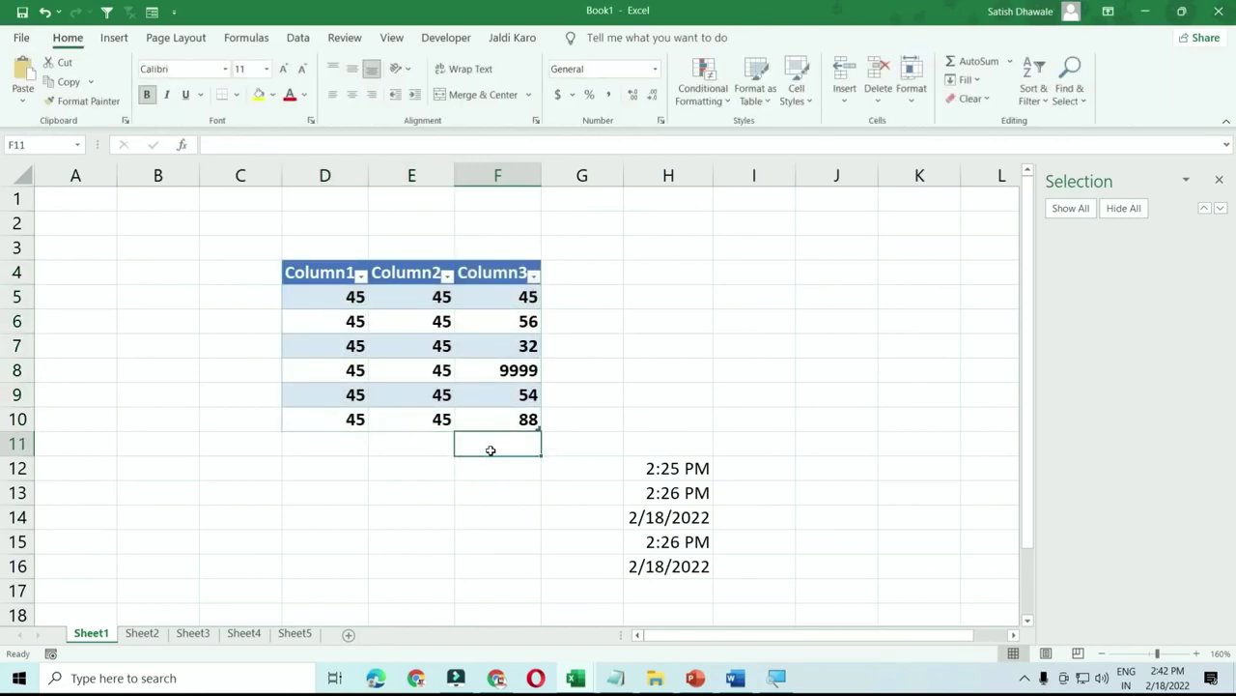
left_click(483, 370)
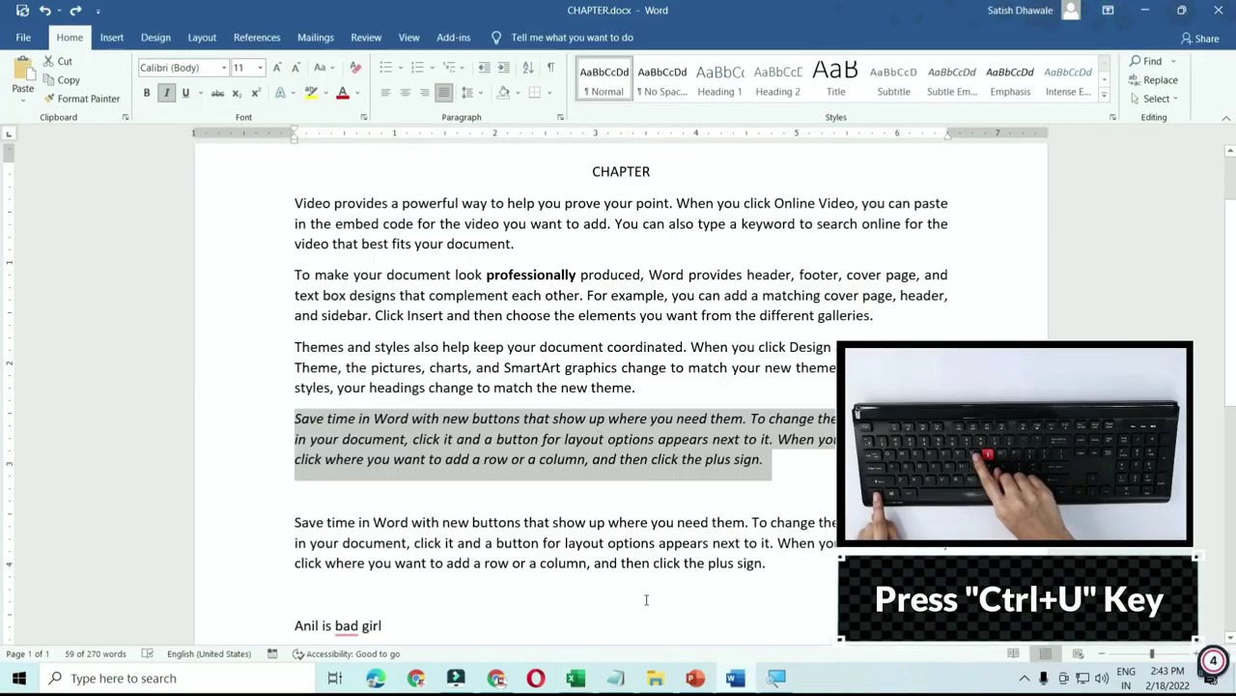
key("ctrl+u")
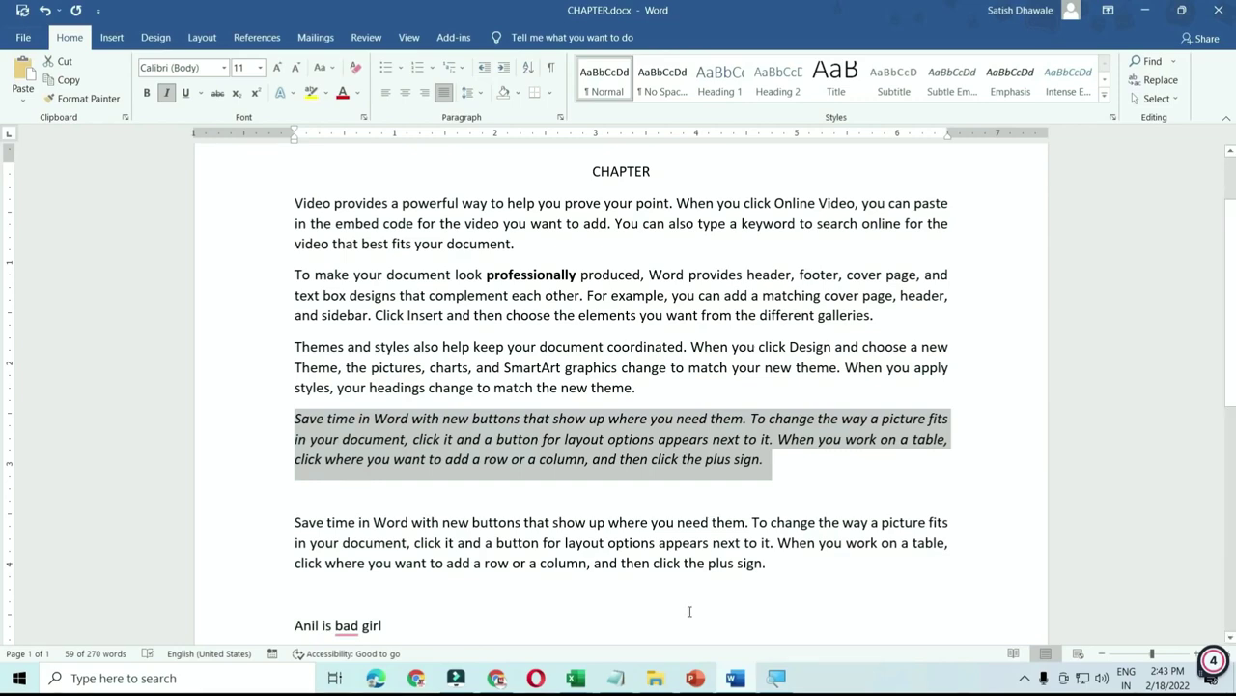
Remove the underline from the italic Save time paragraph and paste a copy below the short lines
key("ctrl+u")
key("ctrl+u")
key("ctrl+c")
left_click(855, 618)
scroll(792, 580, "down", 3)
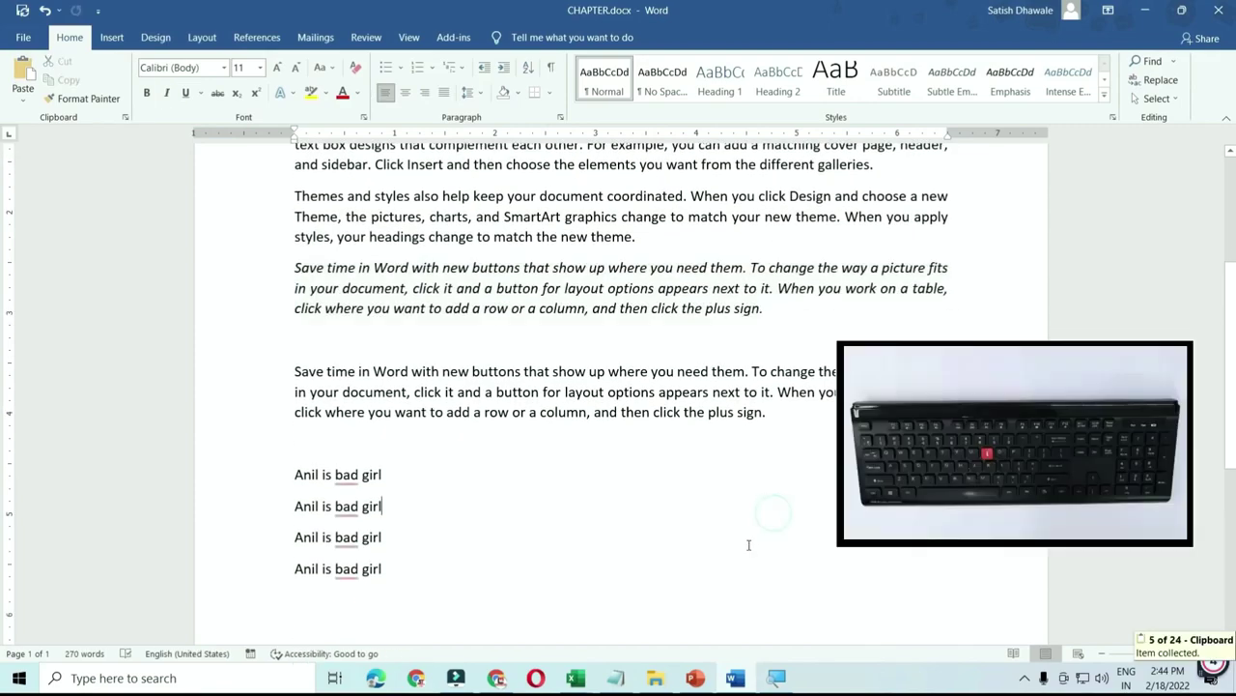
scroll(749, 545, "down", 2)
left_click(672, 543)
key("Return")
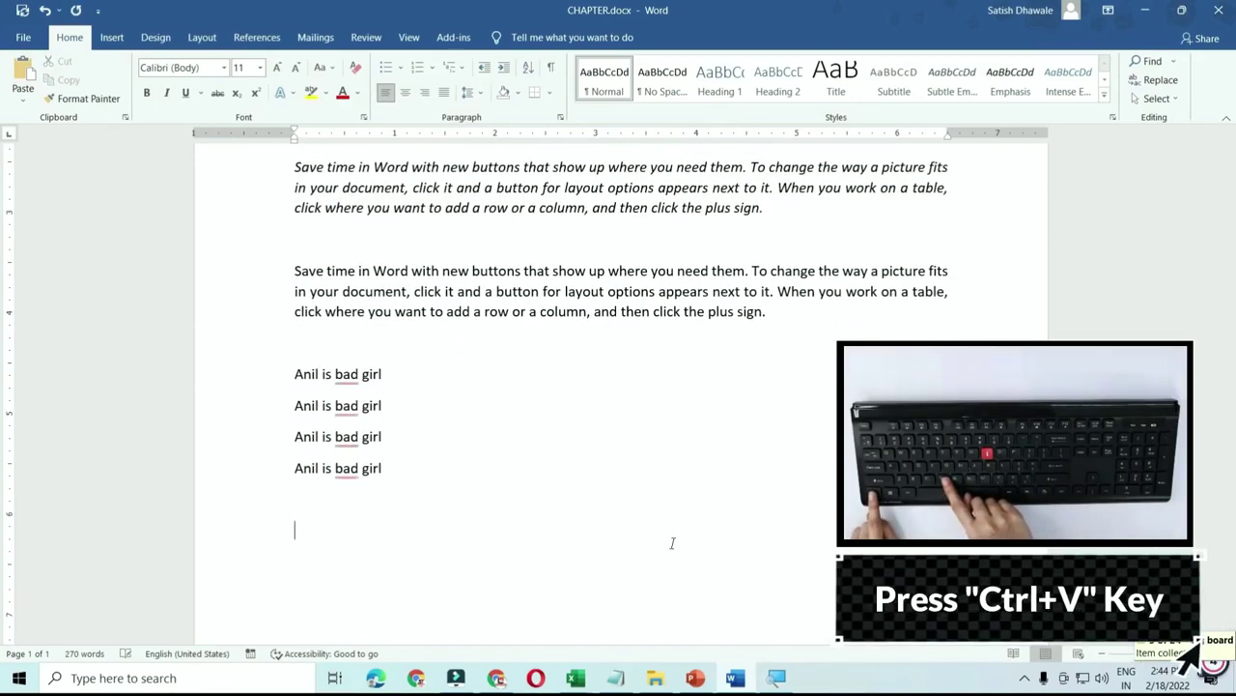
key("ctrl+v")
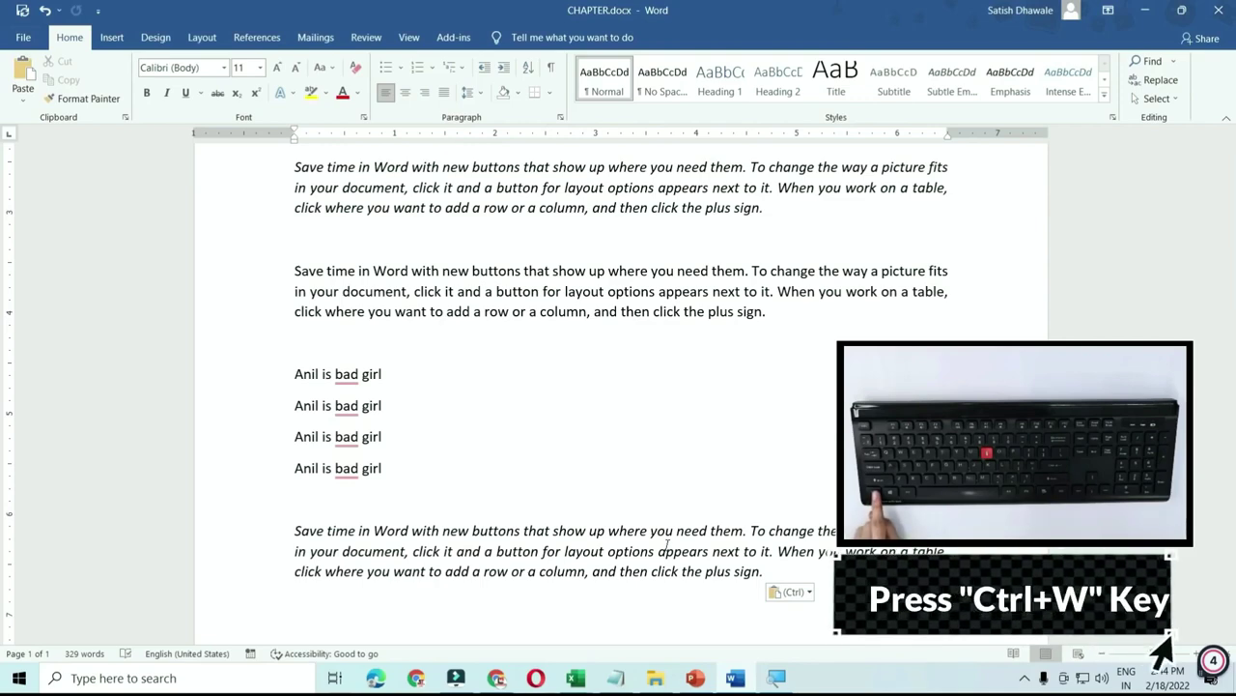
Close CHAPTER.docx and choose Don't Save at the prompt
key("ctrl+w")
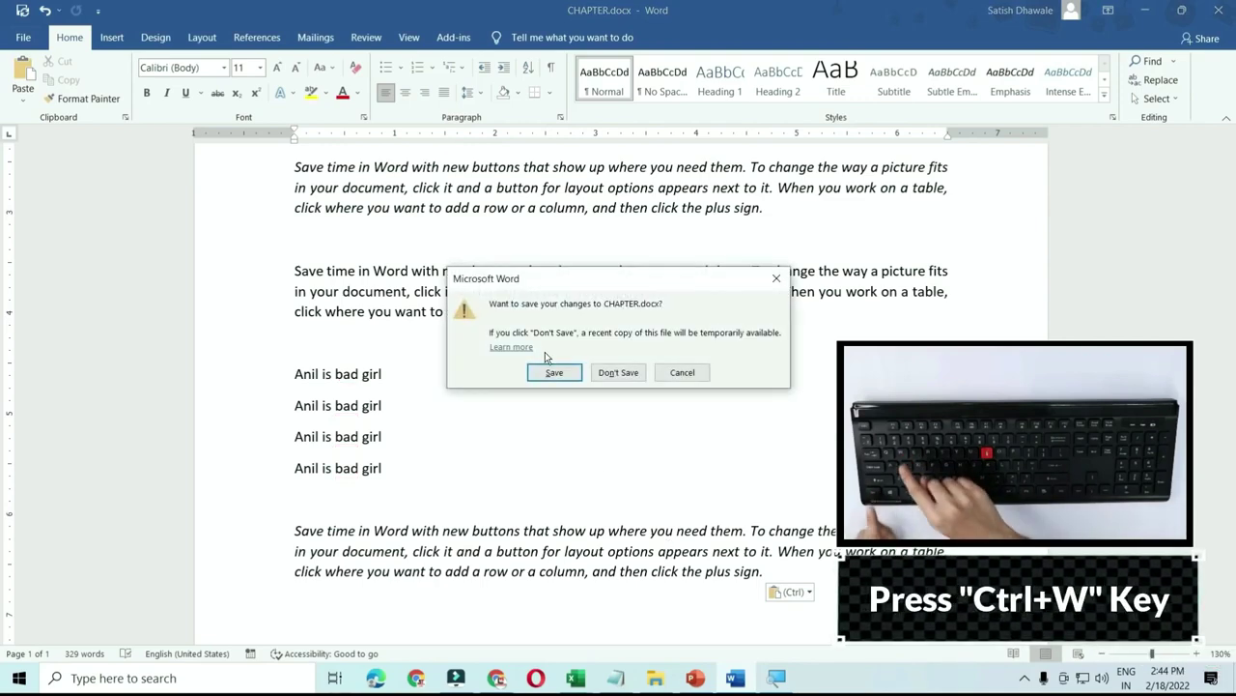
left_click(619, 372)
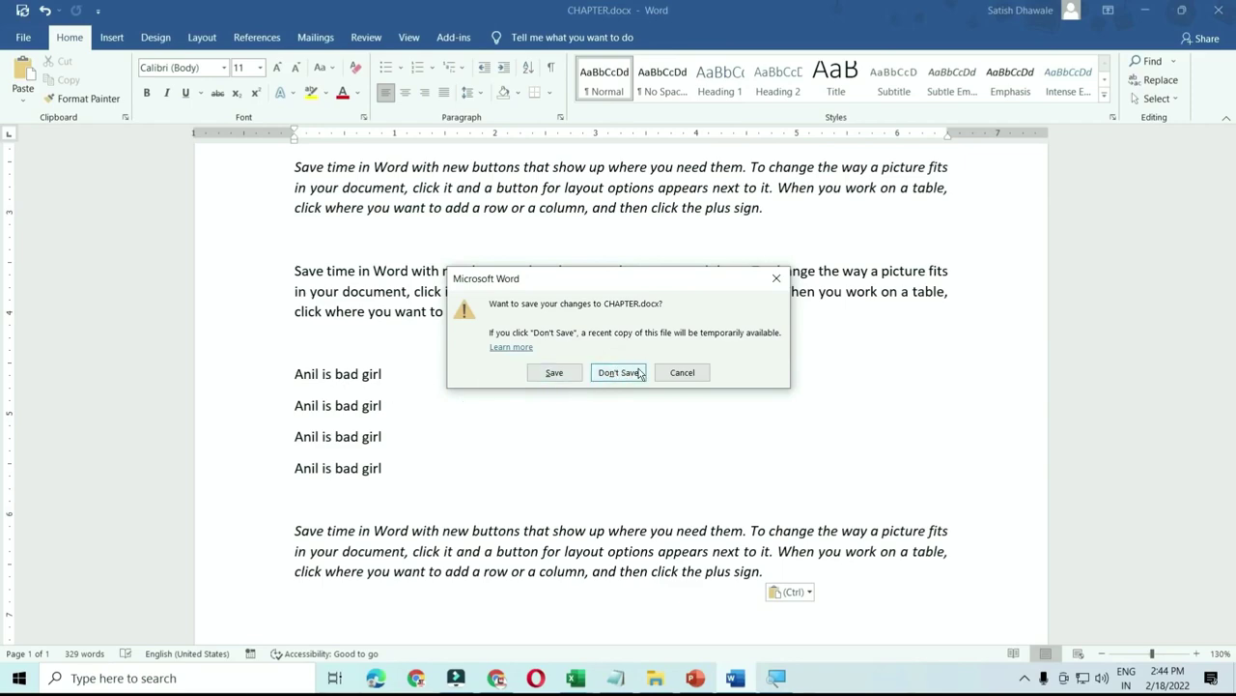
left_click(638, 373)
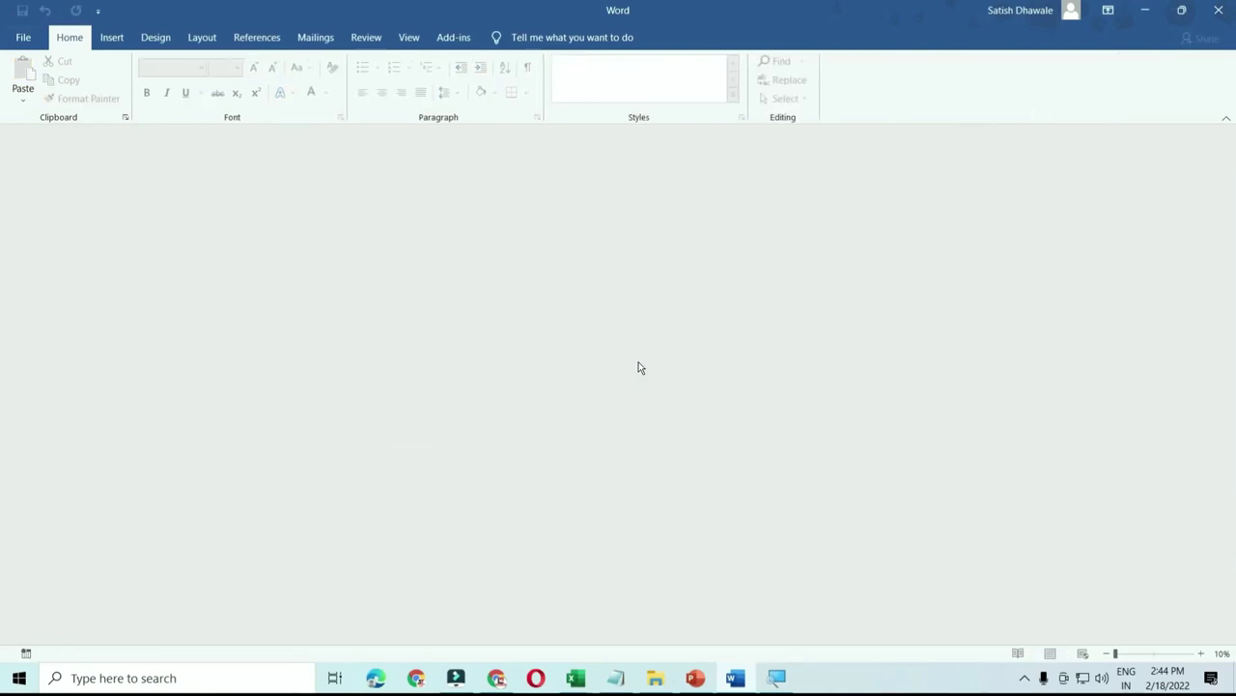
Create a new document and fill it with five sample paragraphs using =rand()
key("ctrl+n")
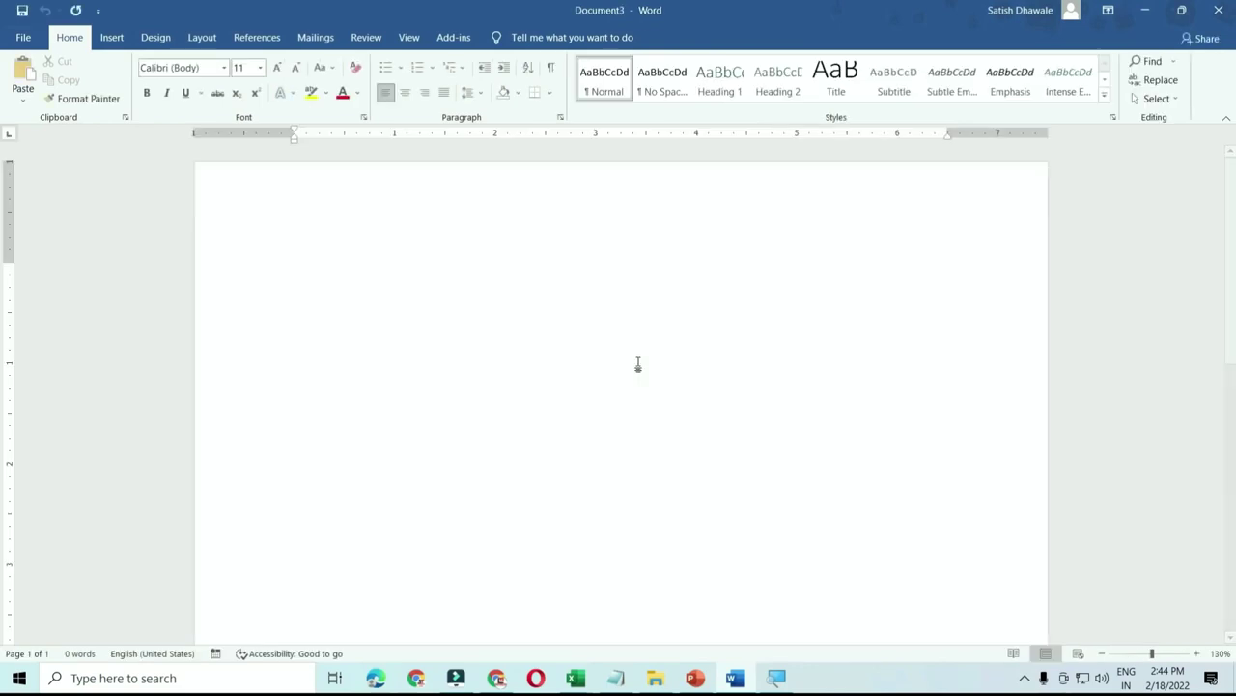
type("=rand()")
key("Return")
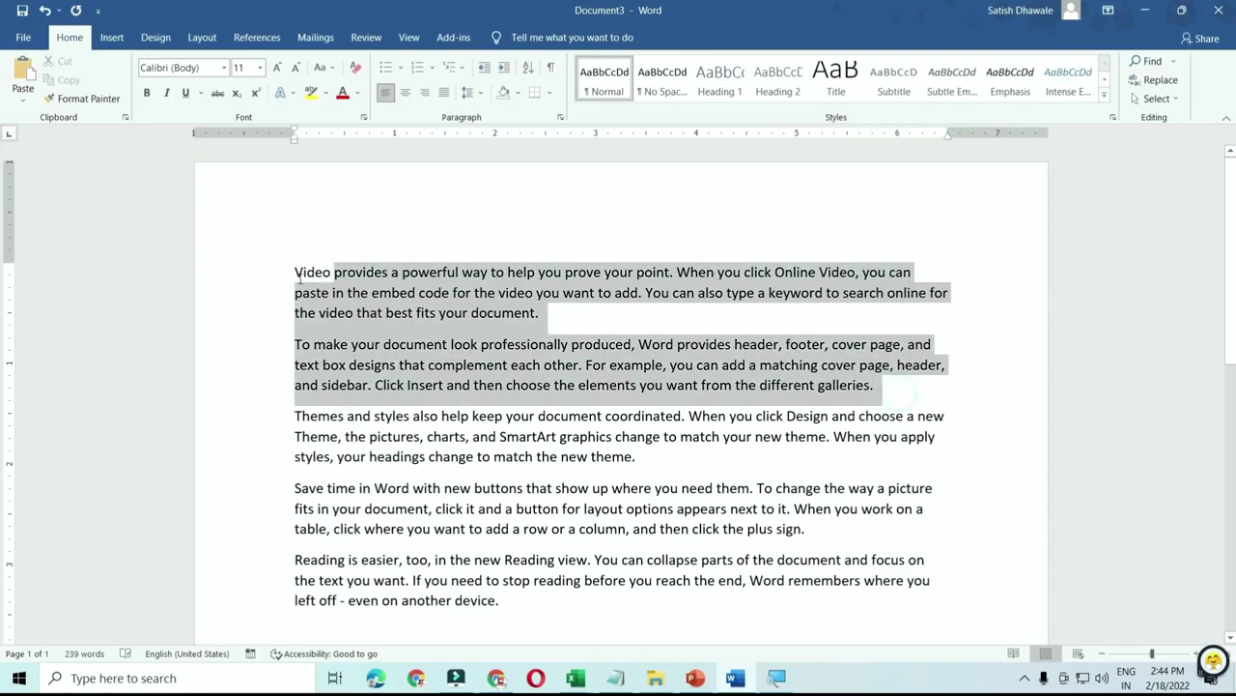
Move the first two paragraphs, Video and To make, to the end of the document
left_click_drag(898, 391, 295, 271)
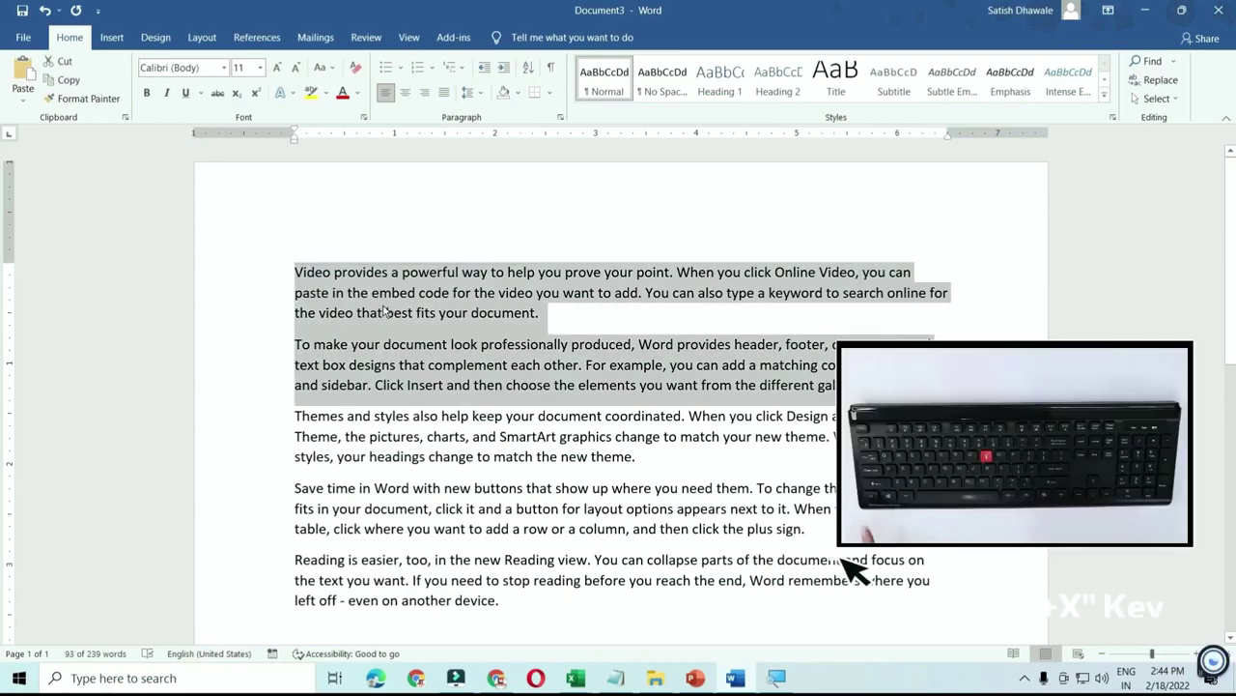
key("ctrl+x")
left_click(328, 515)
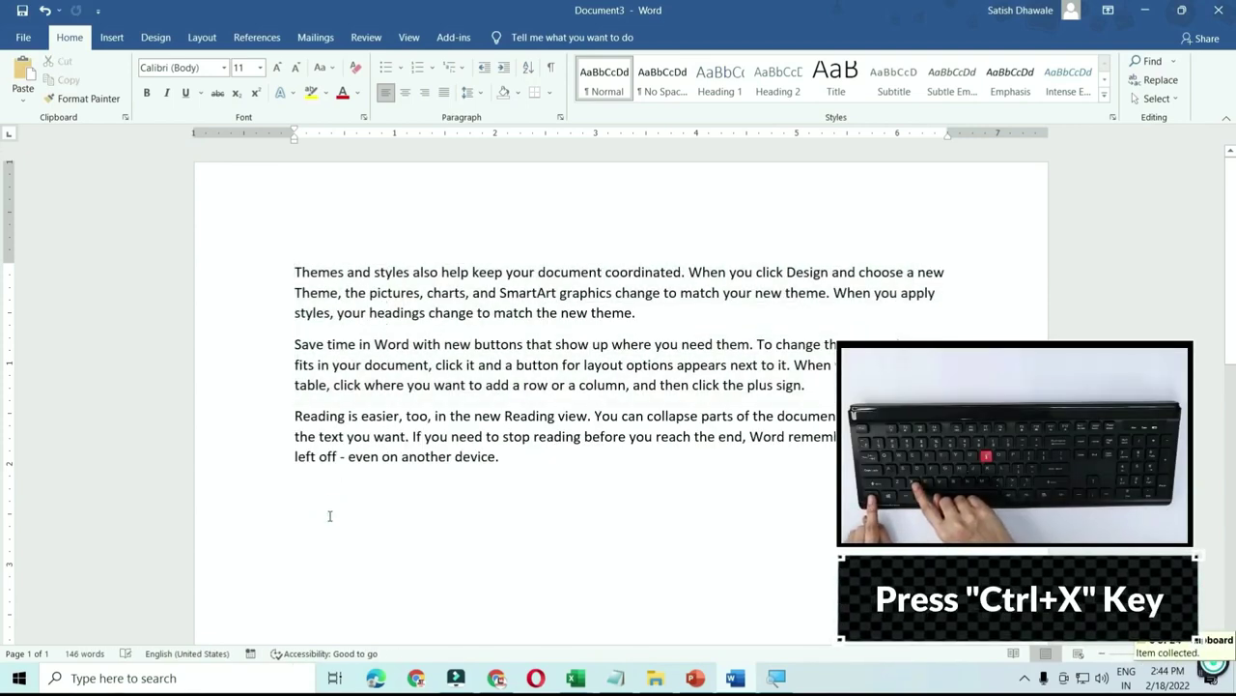
key("ctrl+v")
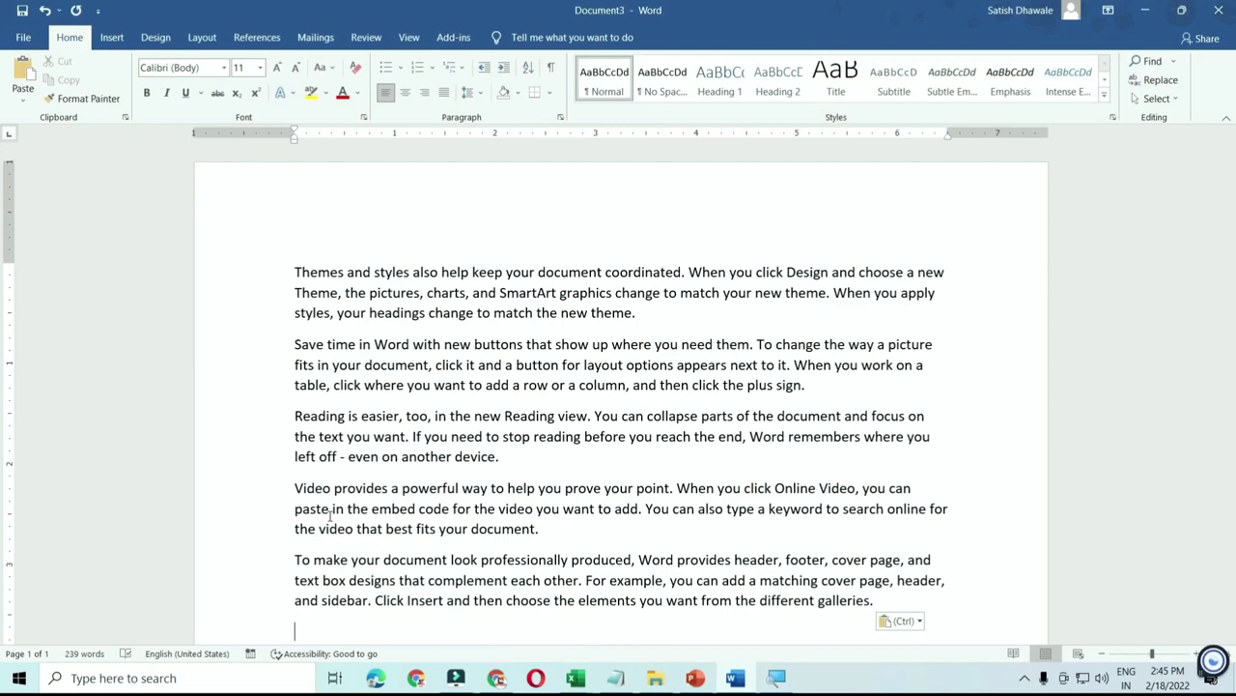
scroll(401, 501, "down", 2)
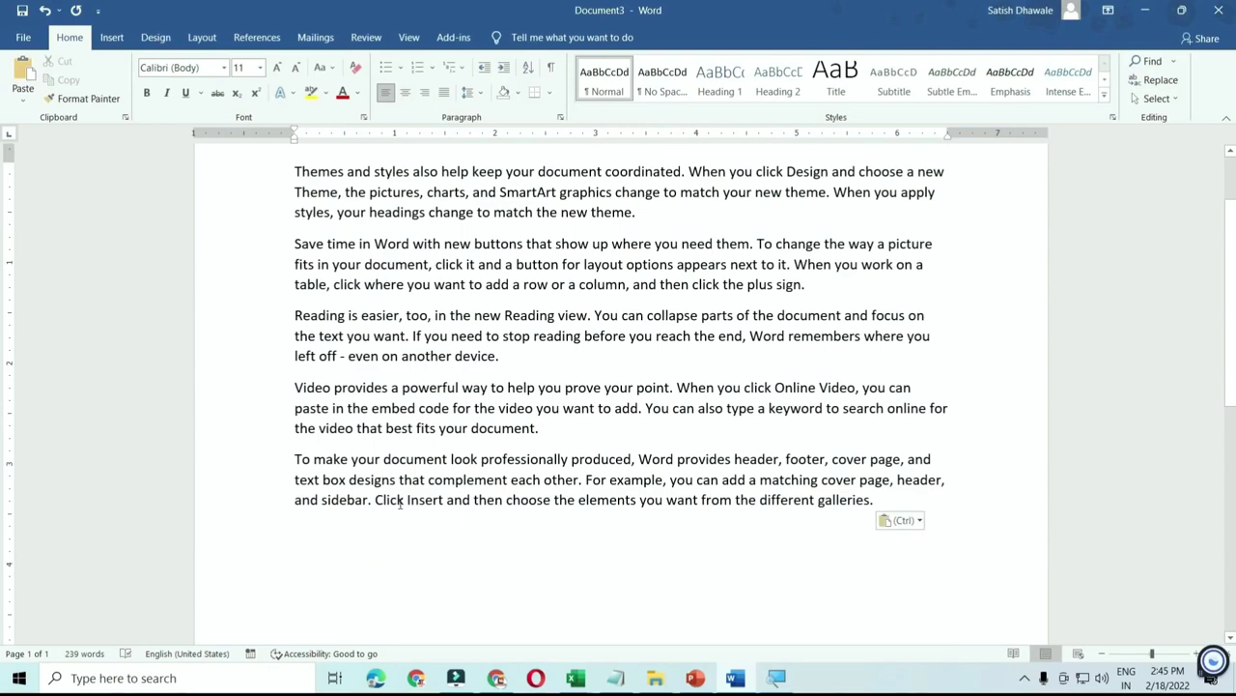
key("ctrl+a")
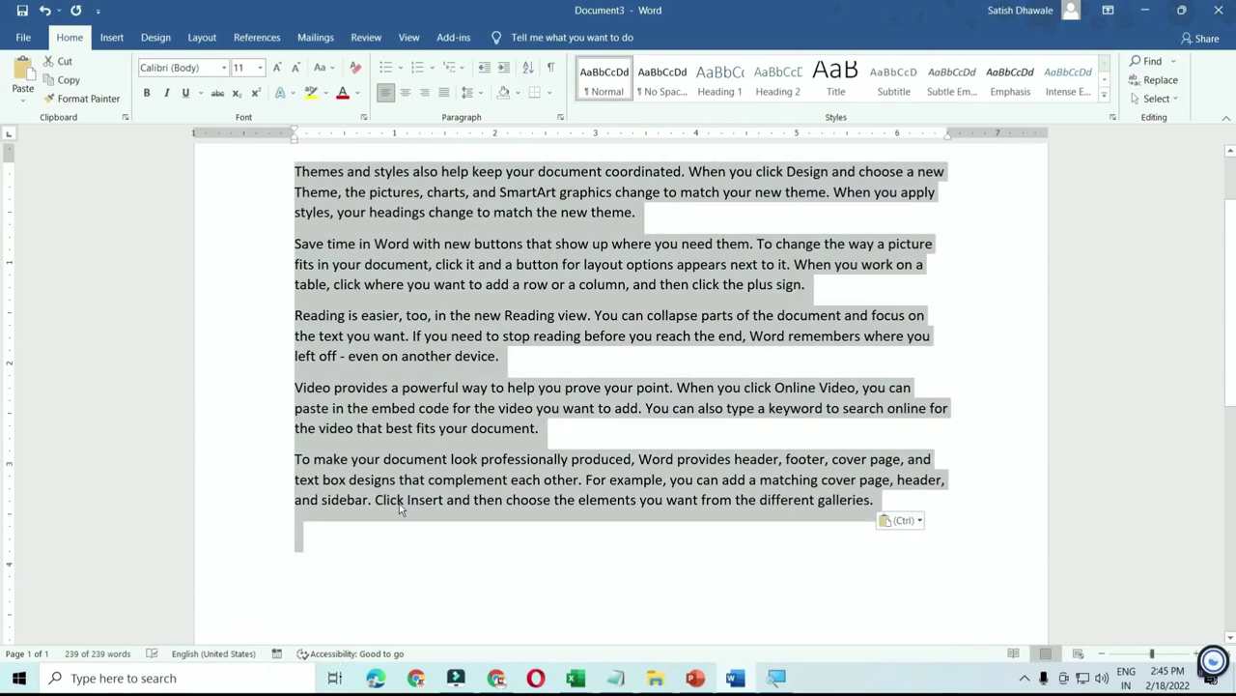
key("Delete")
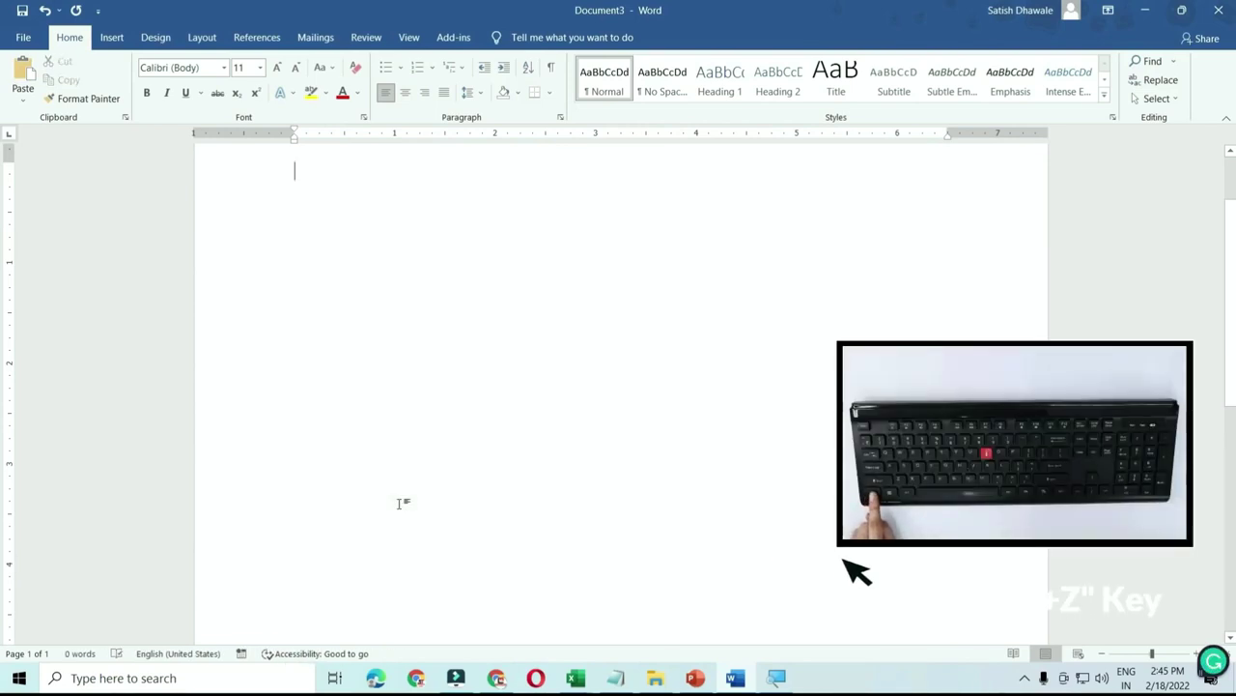
key("ctrl+z")
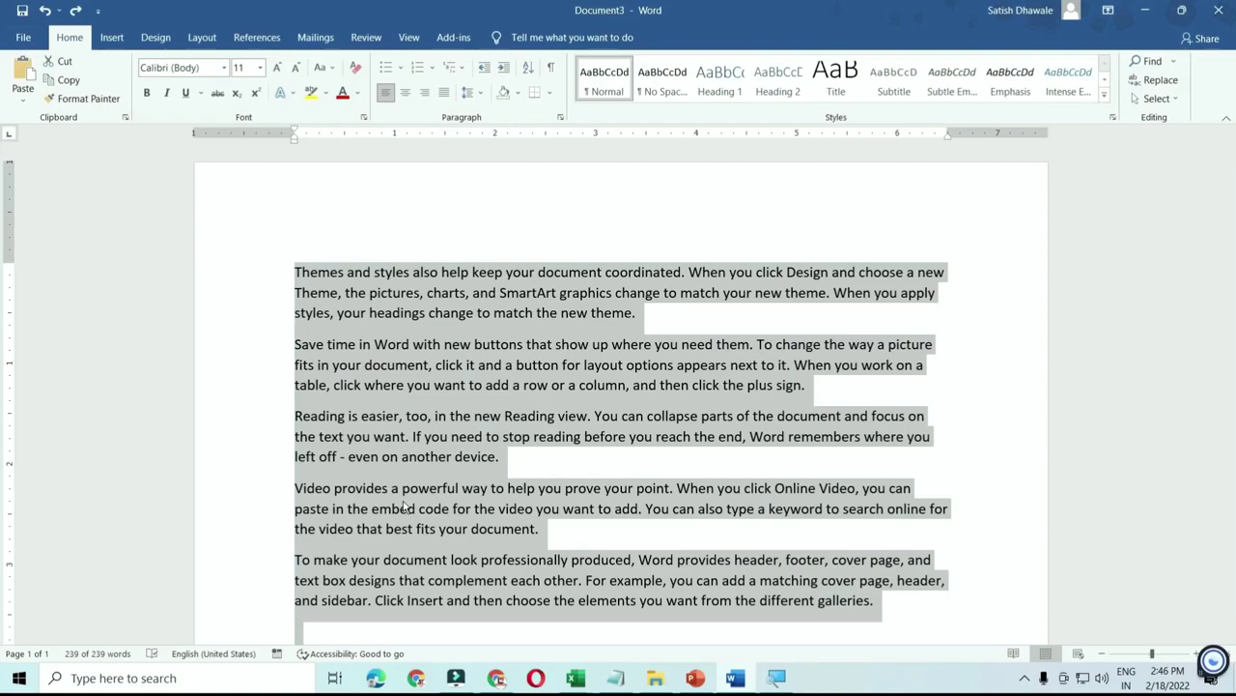
Apply Bold, Italic, Underline, Grow Font and Shrink Font from the ribbon, then Clear Formatting
left_click(146, 92)
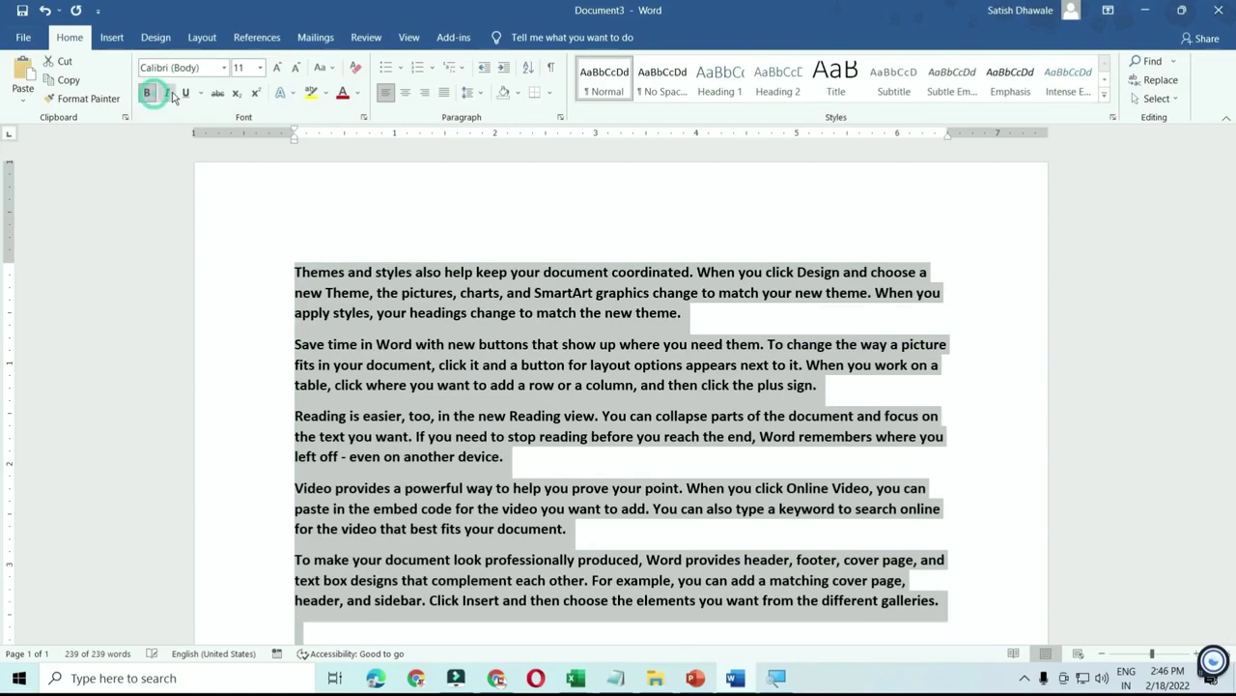
left_click(166, 92)
left_click(186, 93)
left_click(278, 68)
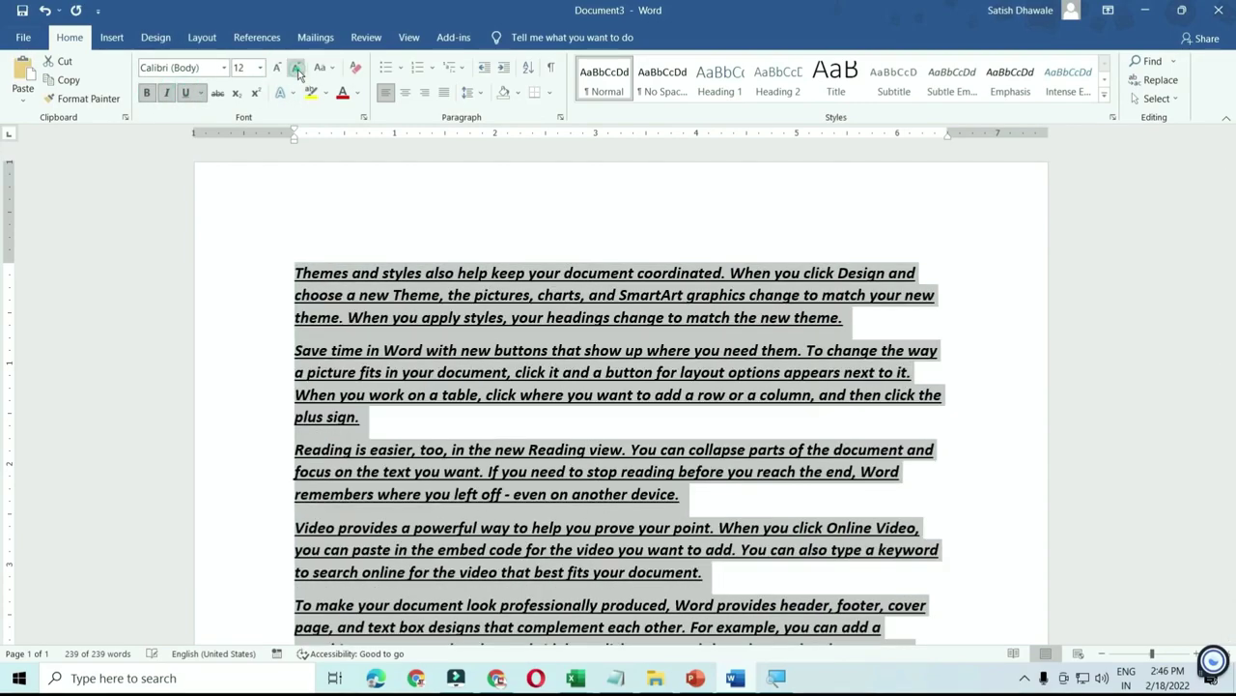
left_click(295, 67)
left_click(355, 66)
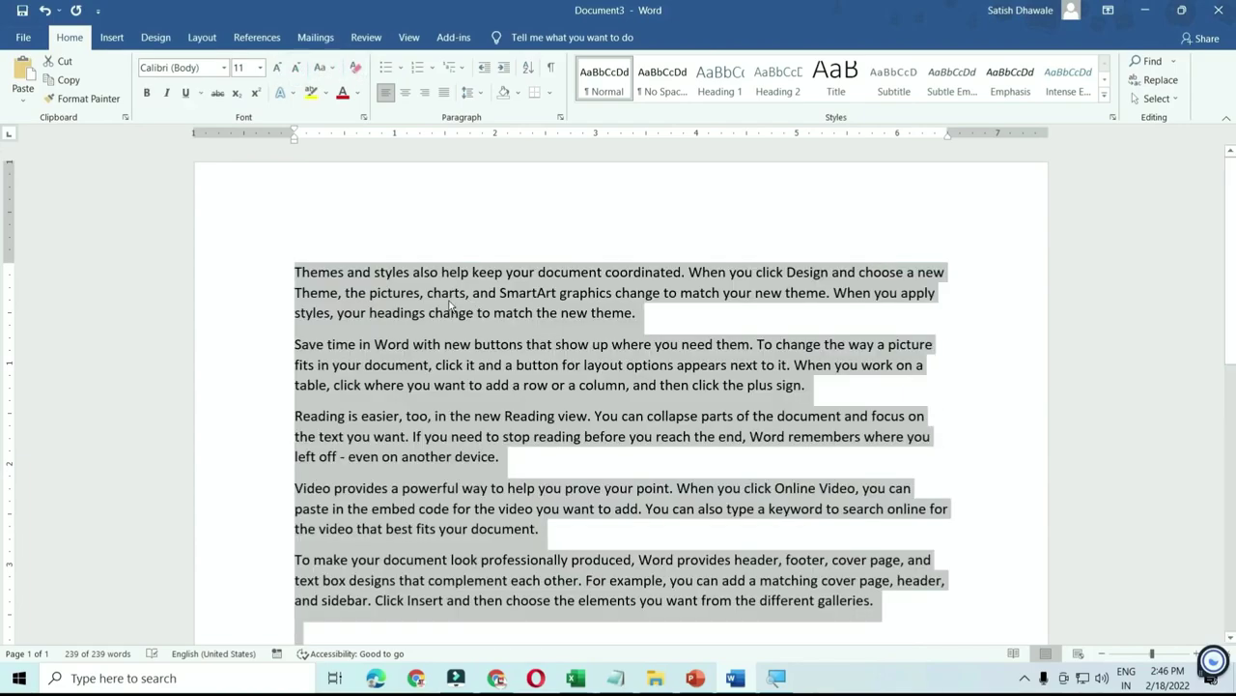
Reapply bold, italic and font-size changes to the text with keyboard shortcuts
key("ctrl+b")
key("ctrl+i")
key("ctrl+shift+period")
key("ctrl+shift+comma")
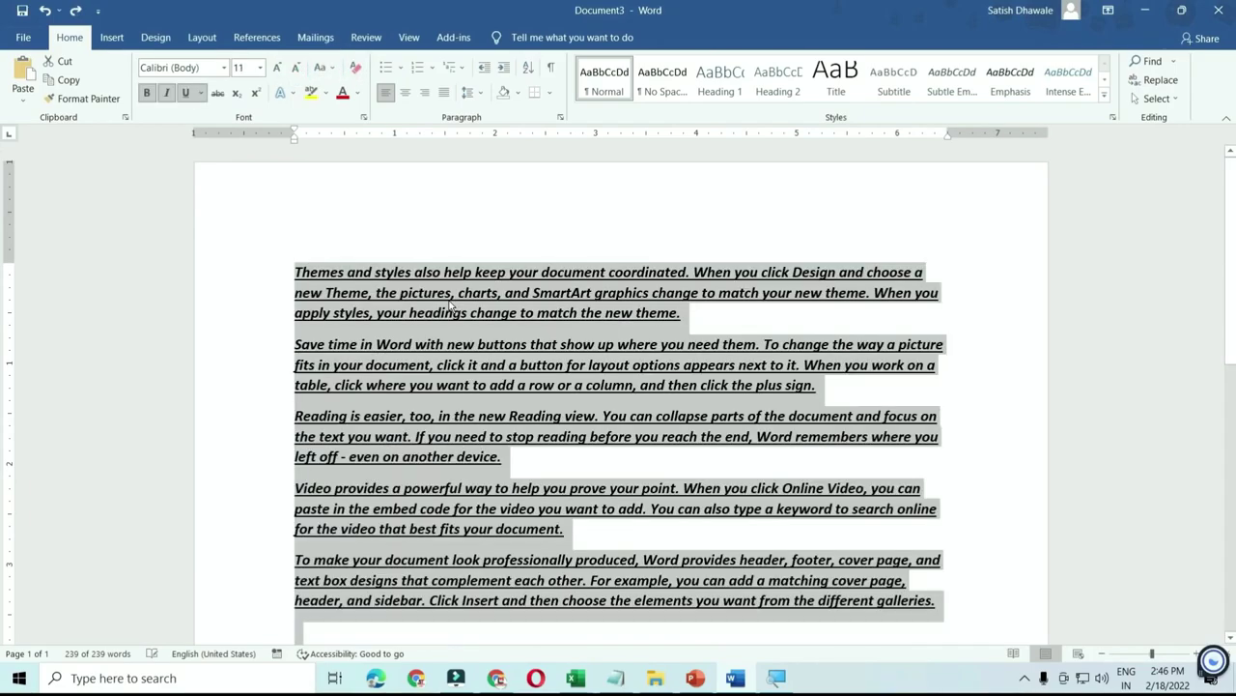
key("ctrl+i")
Undo the formatting, the two-paragraph move and the sample text with Ctrl+Z
key("ctrl+z")
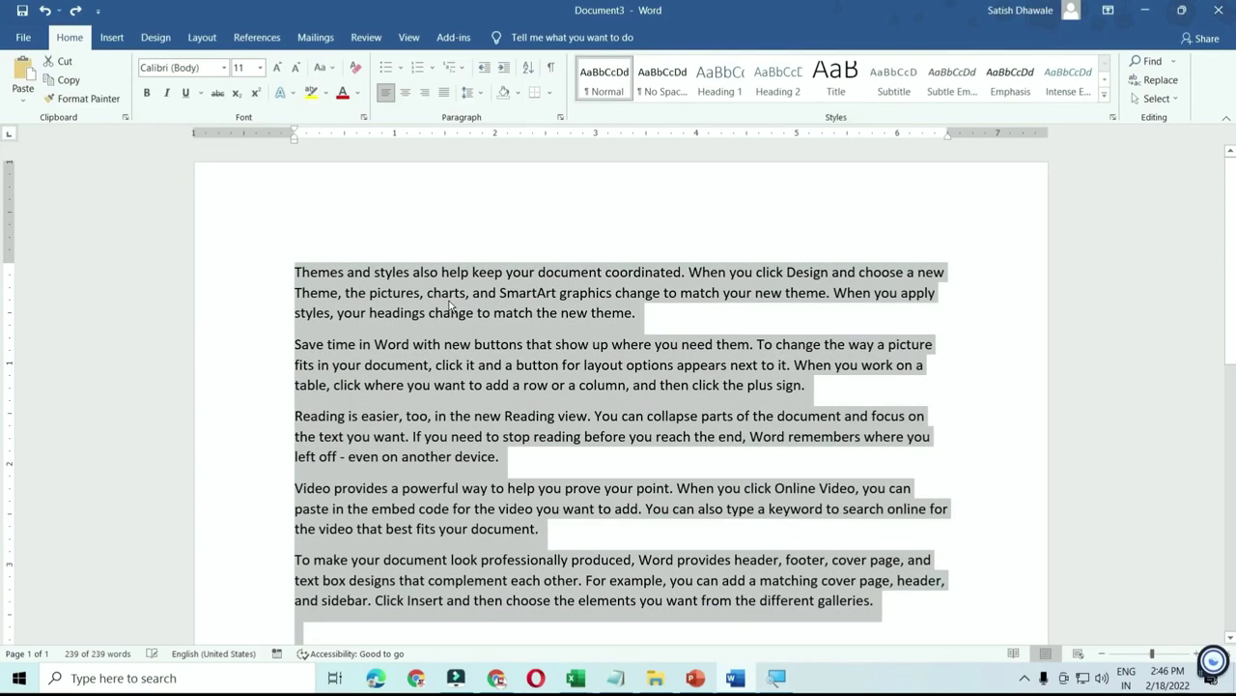
key("ctrl+z")
key("ctrl+z")
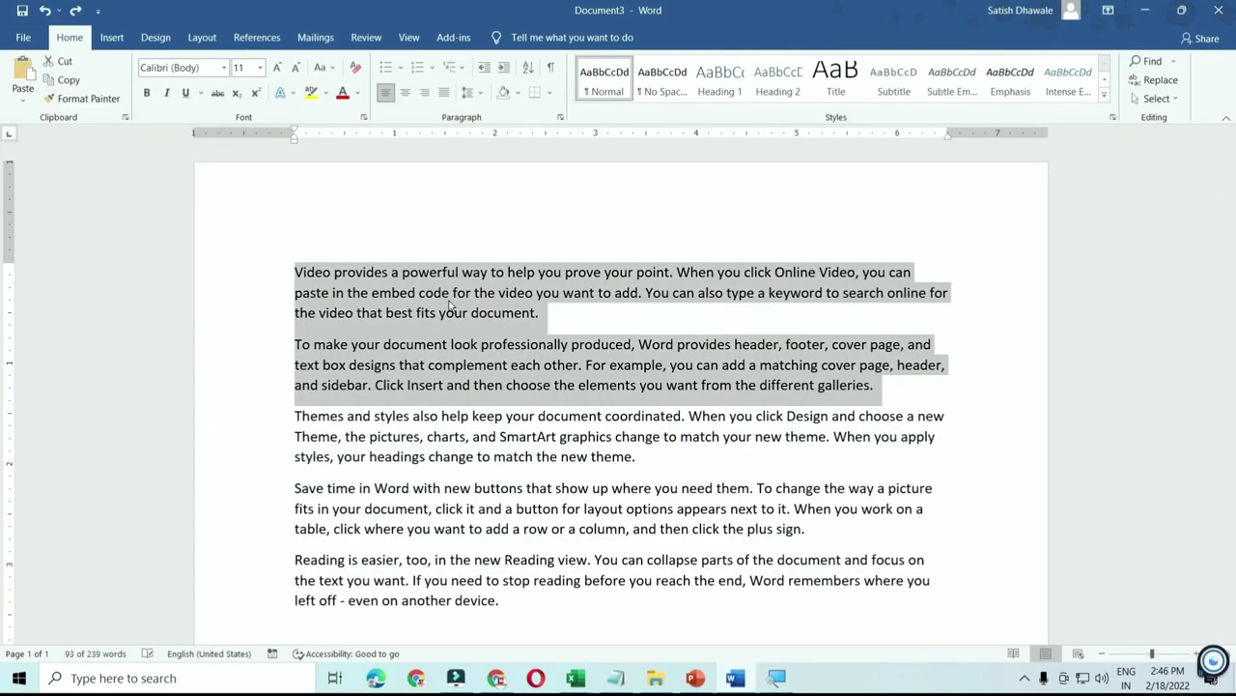
key("ctrl+z")
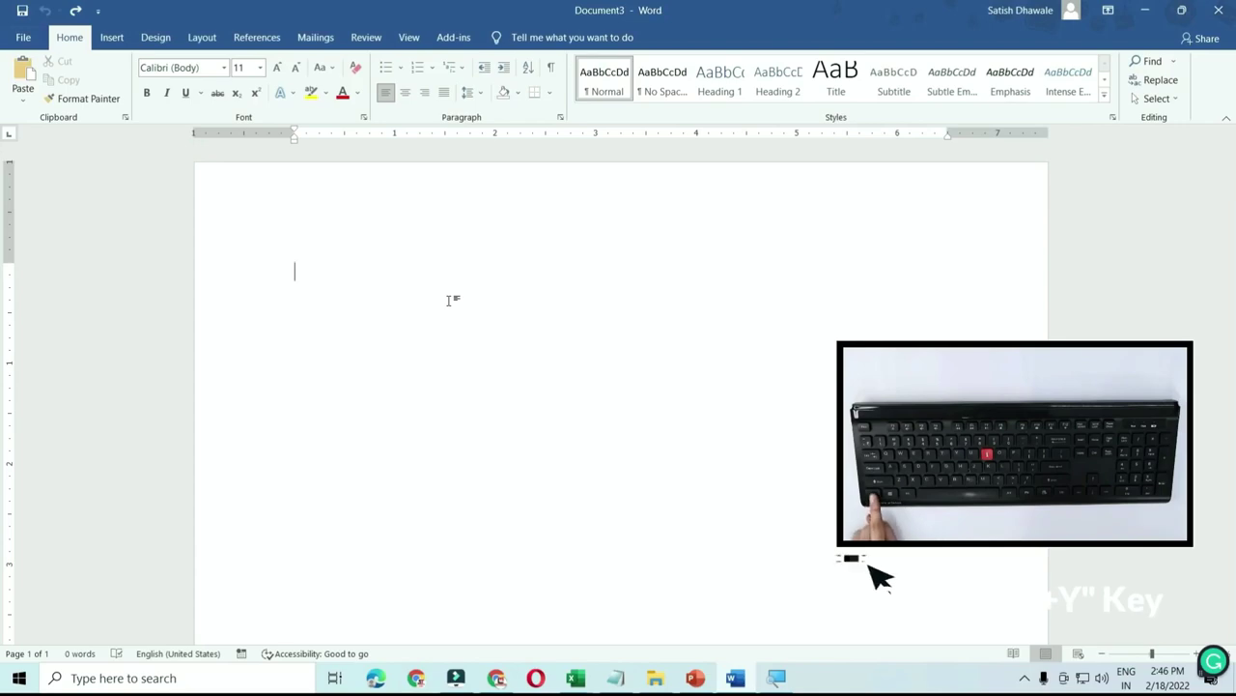
Redo the sample text, paragraph move, and bold, italic and underline formatting on all five paragraphs
key("ctrl+y")
key("ctrl+y")
key("ctrl+y")
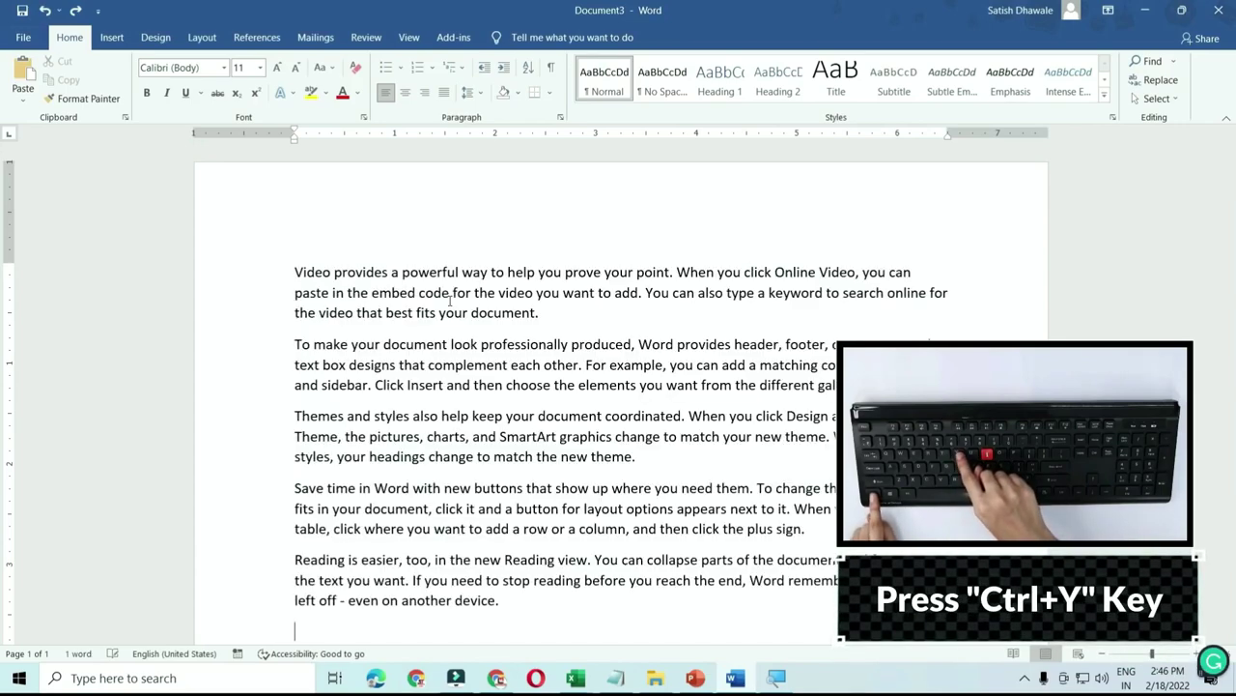
key("ctrl+y")
key("ctrl+y")
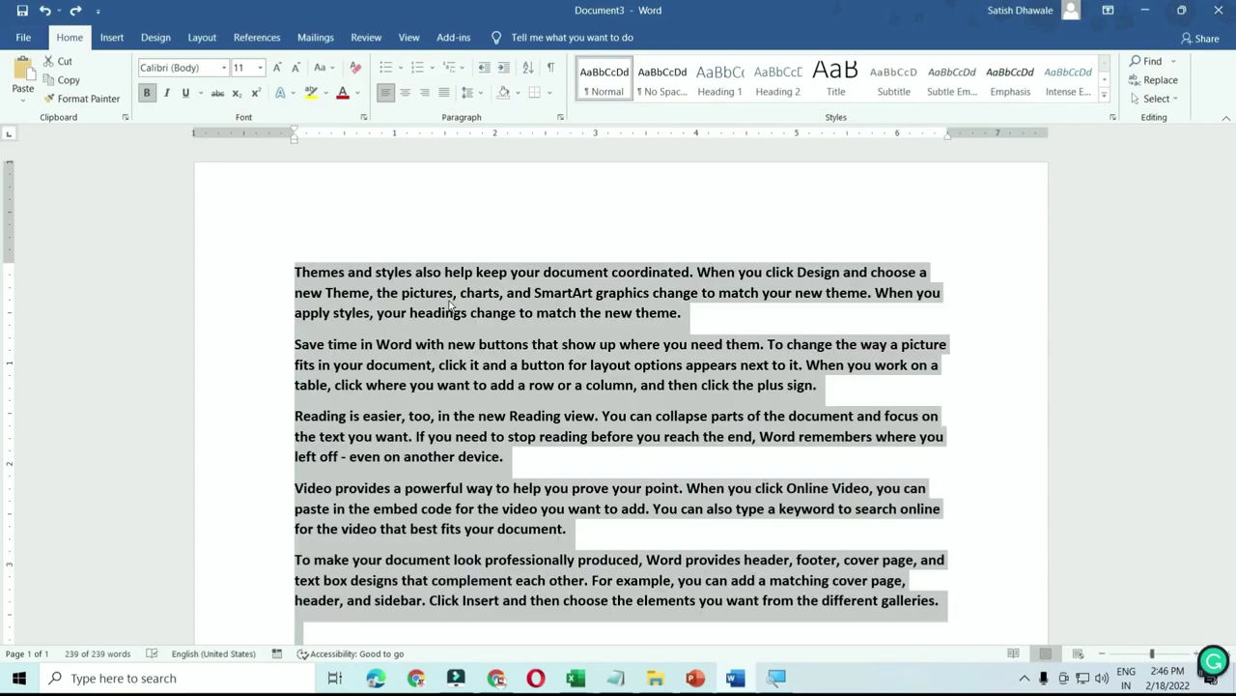
key("ctrl+y")
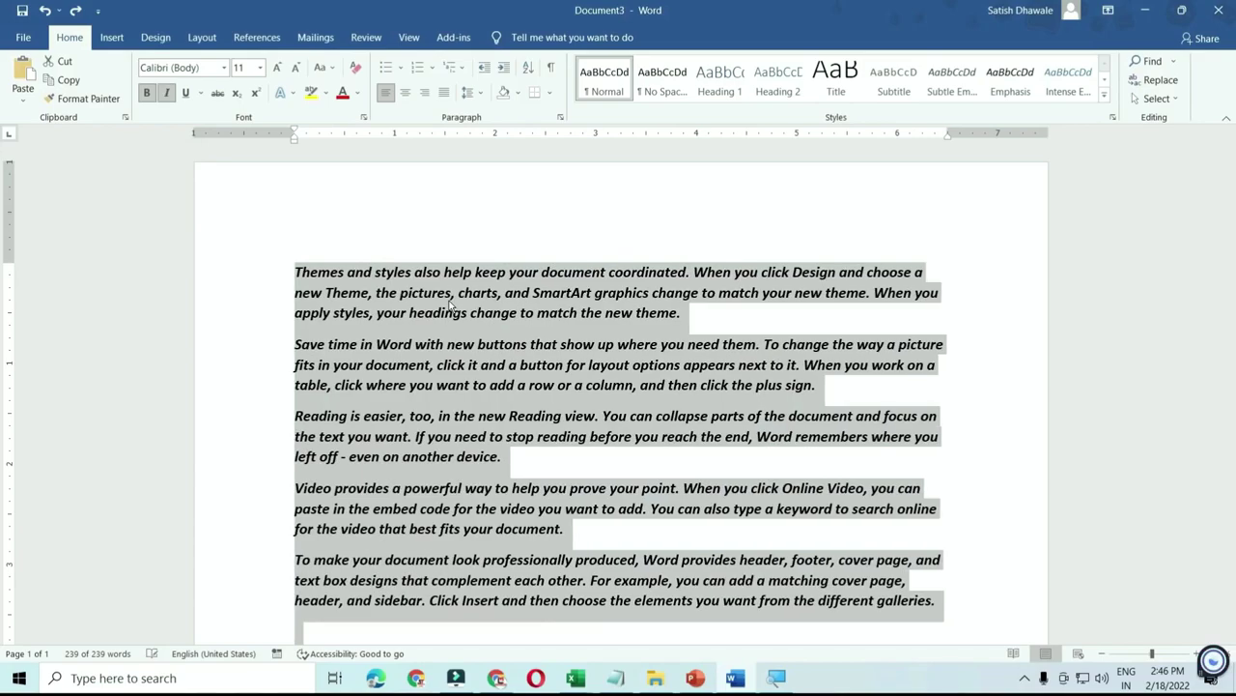
key("ctrl+y")
key("ctrl+y")
key("ctrl+y")
key("ctrl+y")
key("ctrl+y")
key("ctrl+y")
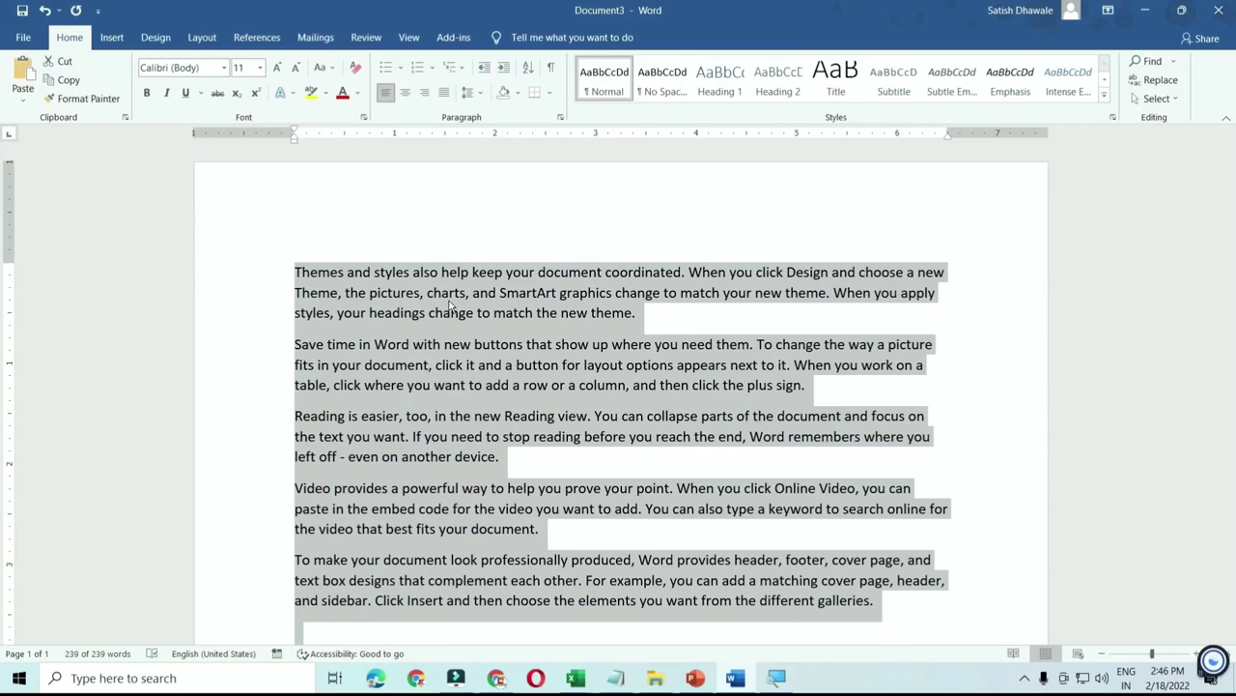
key("ctrl+y")
key("ctrl+y")
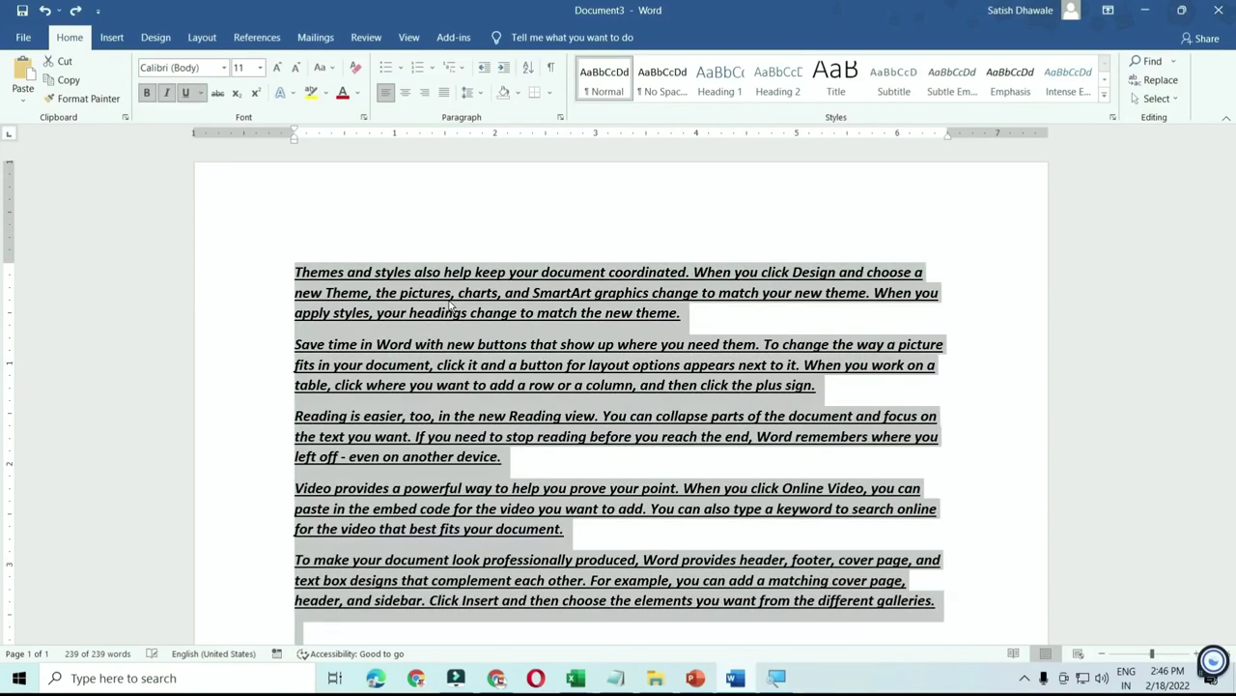
key("ctrl+y")
key("ctrl+y")
key("ctrl+y")
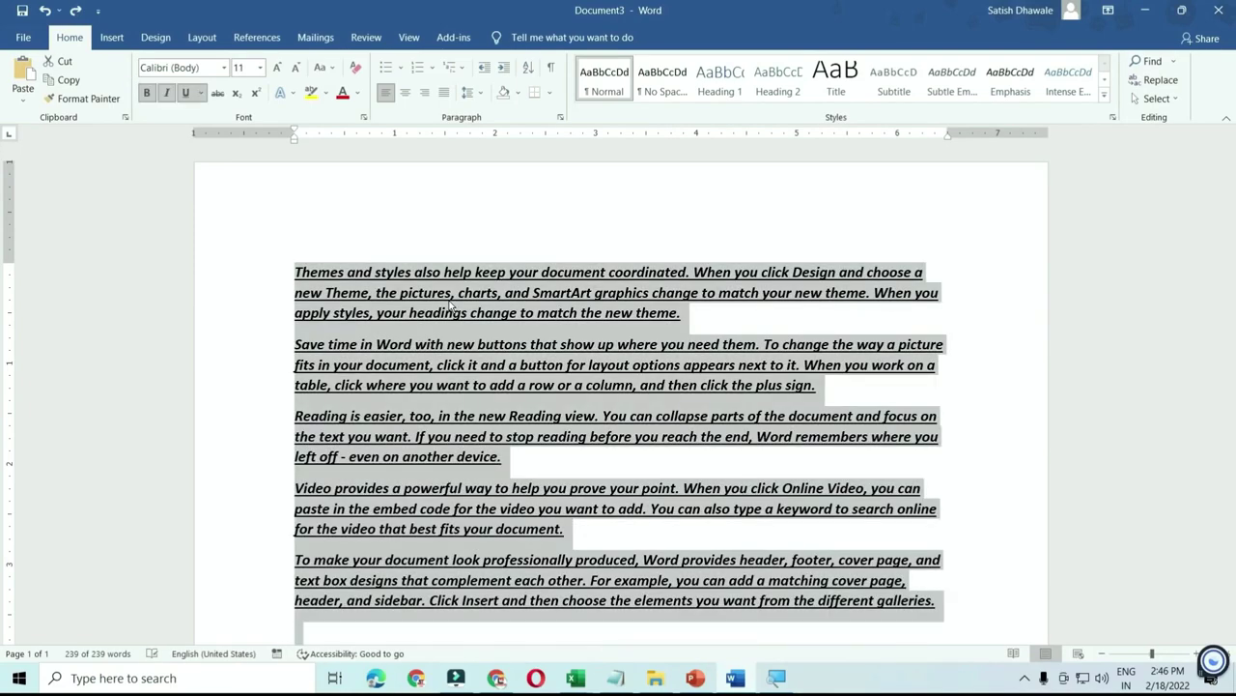